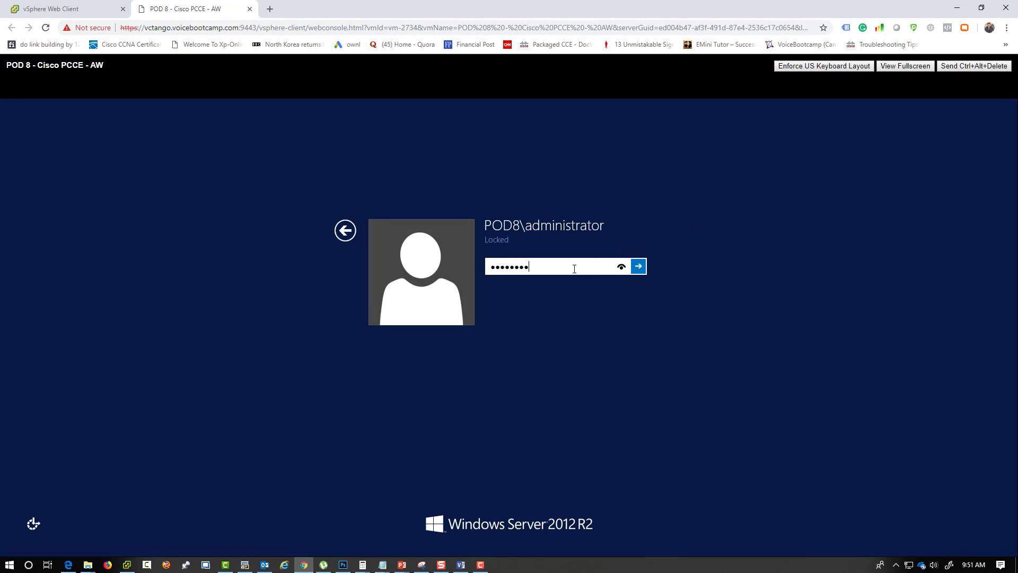
- Unlock the server and close the signed-out browser and the leftover admin tools folder
{"action": "key", "text": "Return"}
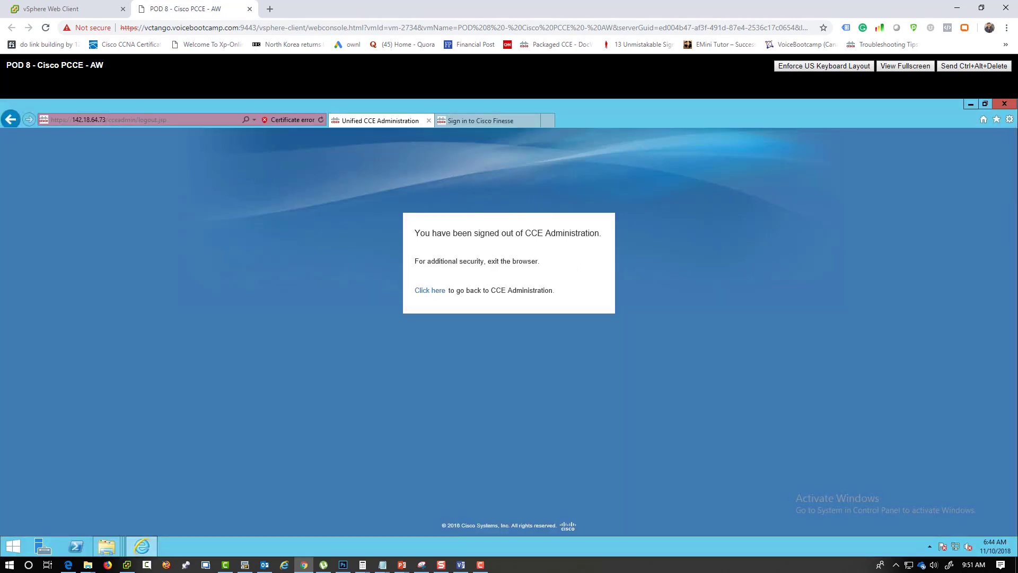
{"action": "left_click", "coordinate": [1004, 104]}
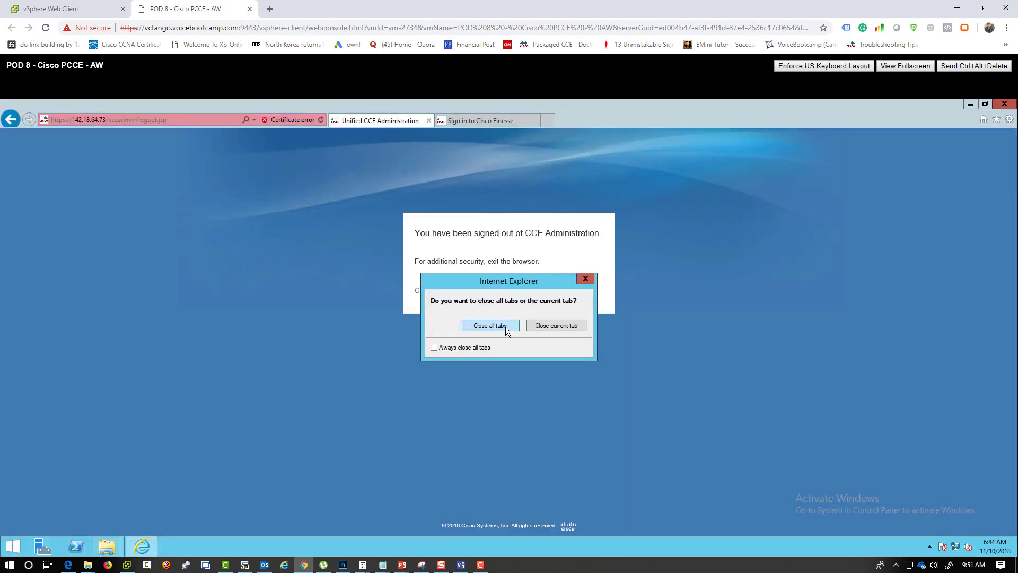
{"action": "left_click", "coordinate": [490, 325]}
{"action": "left_click", "coordinate": [1006, 105]}
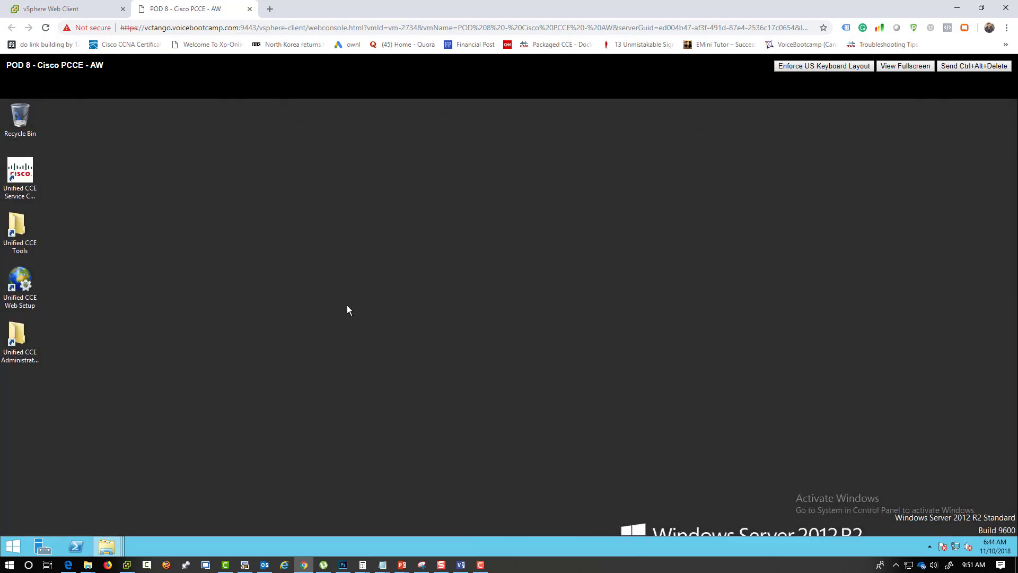
- Check the Cisco ICM for Distributor service in Service Control, then launch Unified CCE Web Setup
{"action": "left_click", "coordinate": [16, 183]}
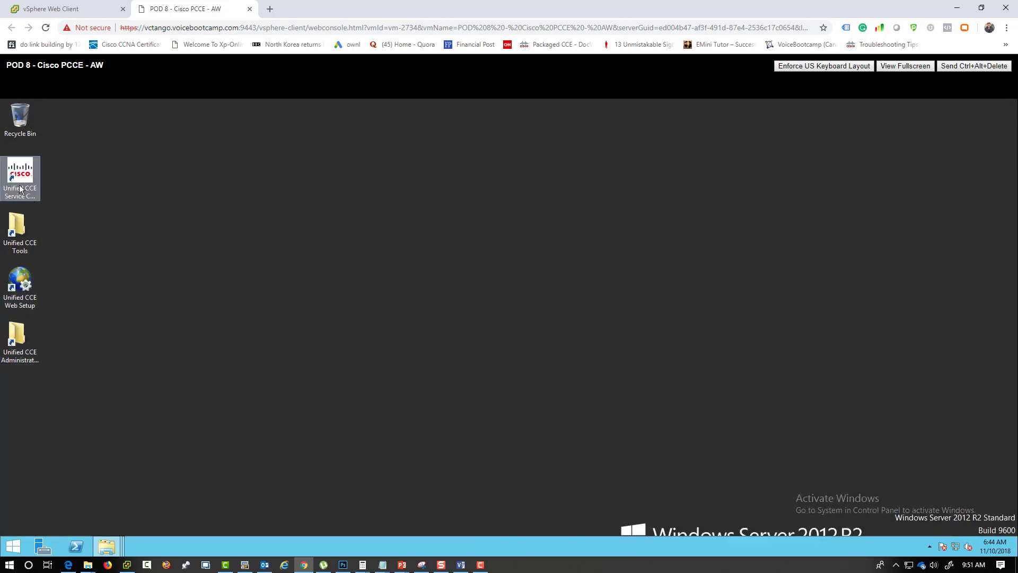
{"action": "double_click", "coordinate": [27, 175]}
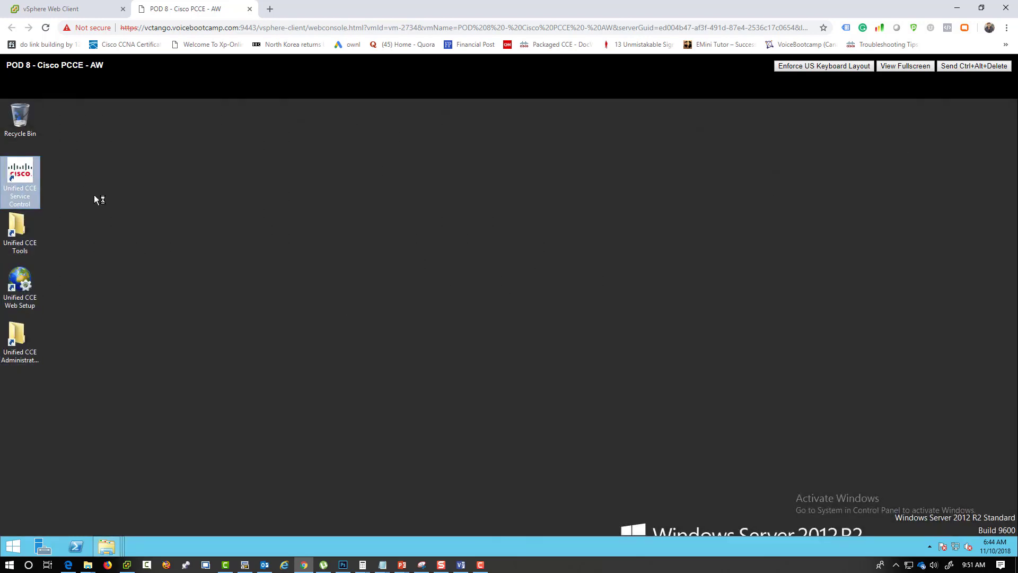
{"action": "left_click", "coordinate": [416, 267]}
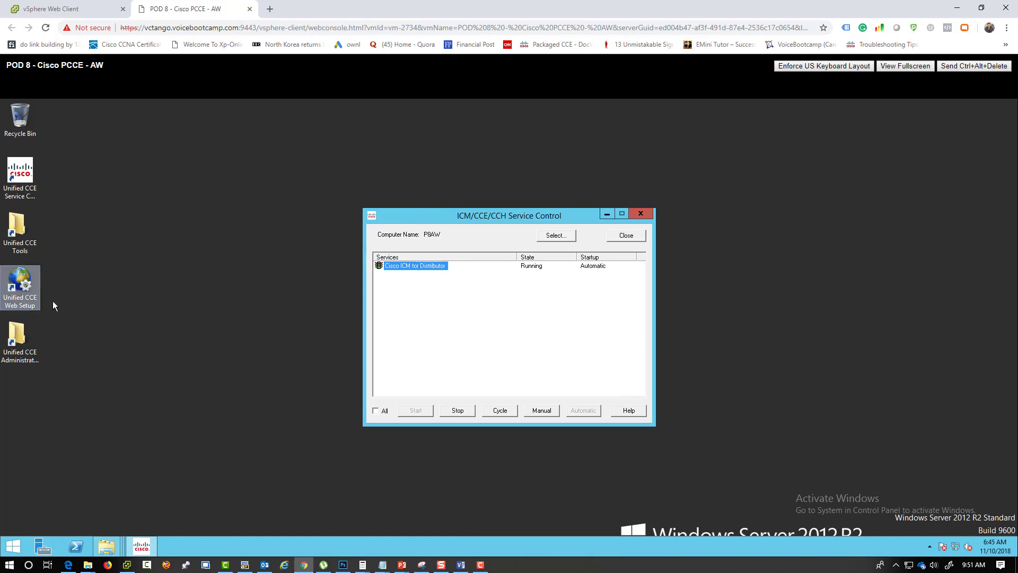
{"action": "left_click", "coordinate": [21, 289]}
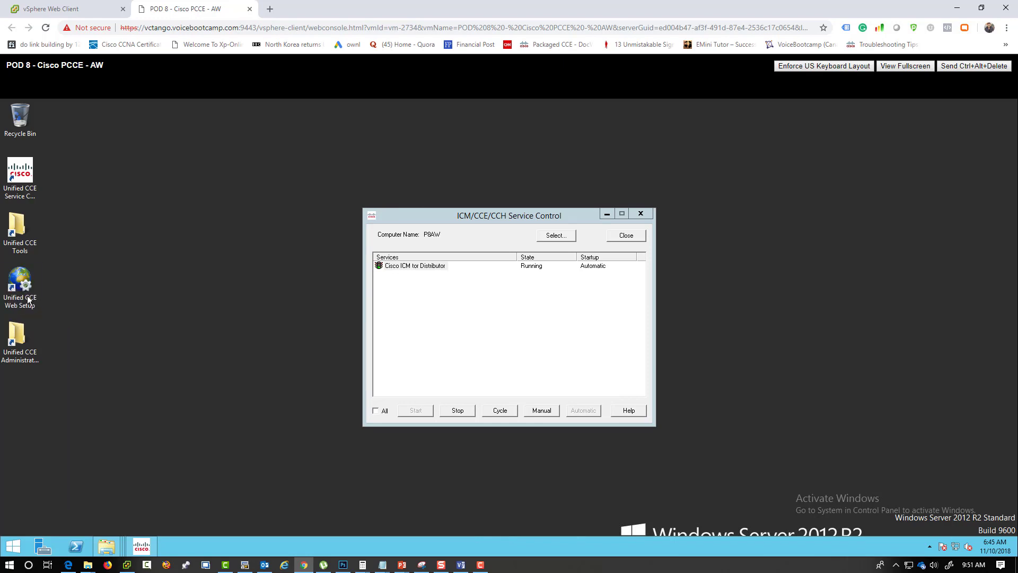
{"action": "double_click", "coordinate": [21, 285]}
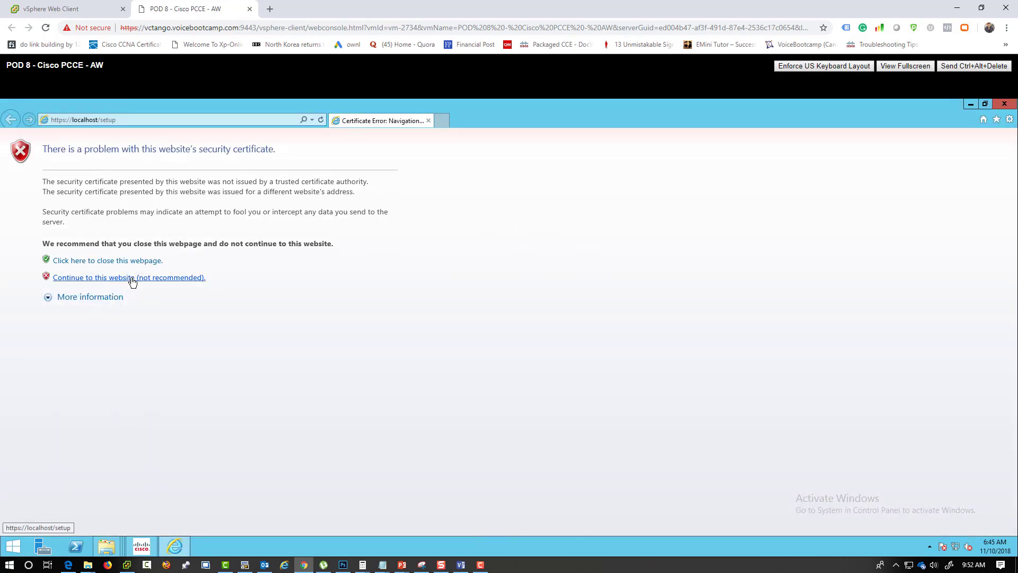
- Bypass the certificate warning and log in to Web Setup as administrator with the account password
{"action": "left_click", "coordinate": [132, 278]}
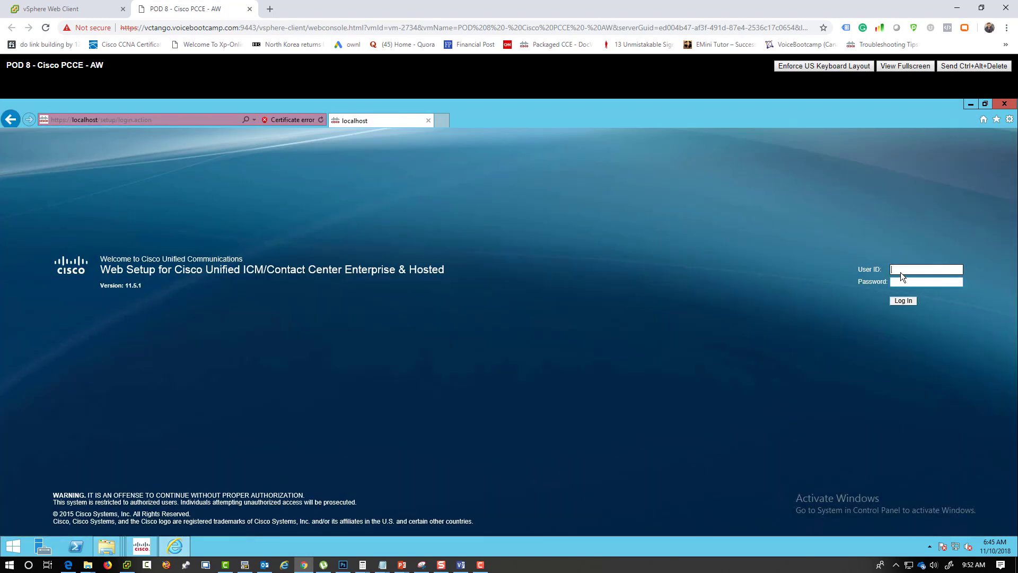
{"action": "type", "text": "administrator"}
{"action": "key", "text": "Tab"}
{"action": "type", "text": "**************"}
{"action": "left_click", "coordinate": [900, 301]}
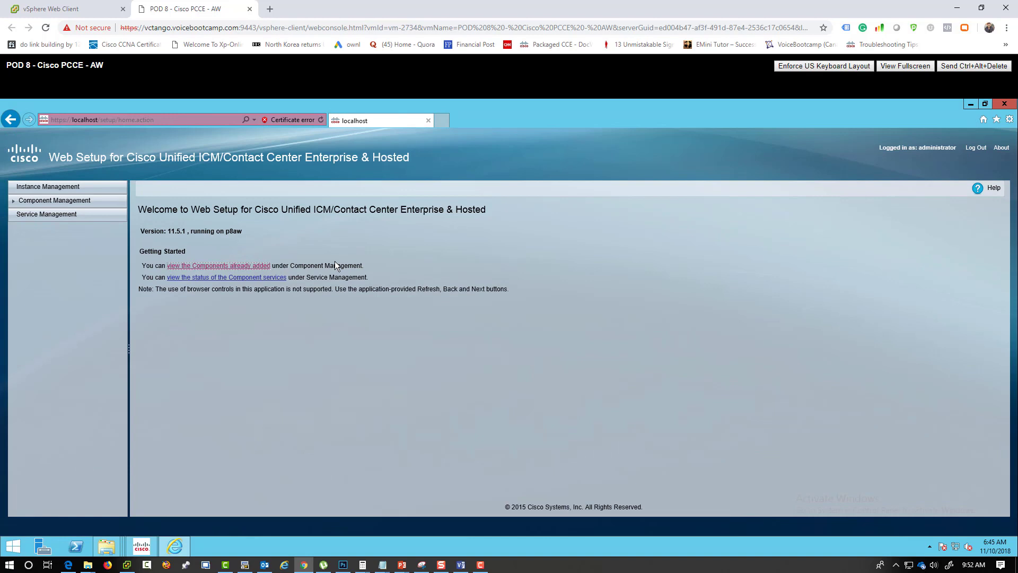
- Go through Instance Management and Component Management to the Administration & Data Servers settings
{"action": "left_click", "coordinate": [91, 191]}
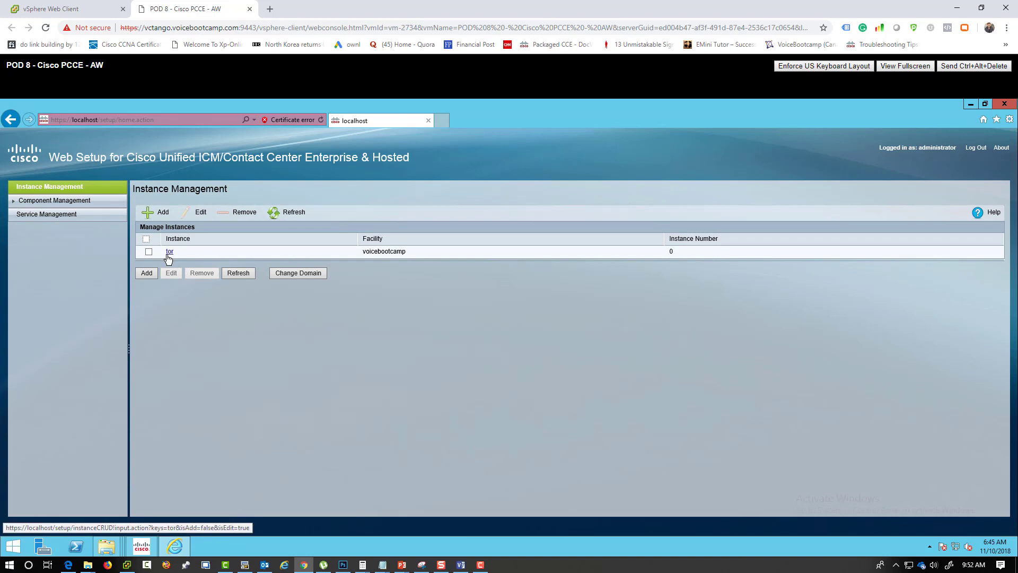
{"action": "left_click_drag", "start_coordinate": [421, 257], "coordinate": [339, 250]}
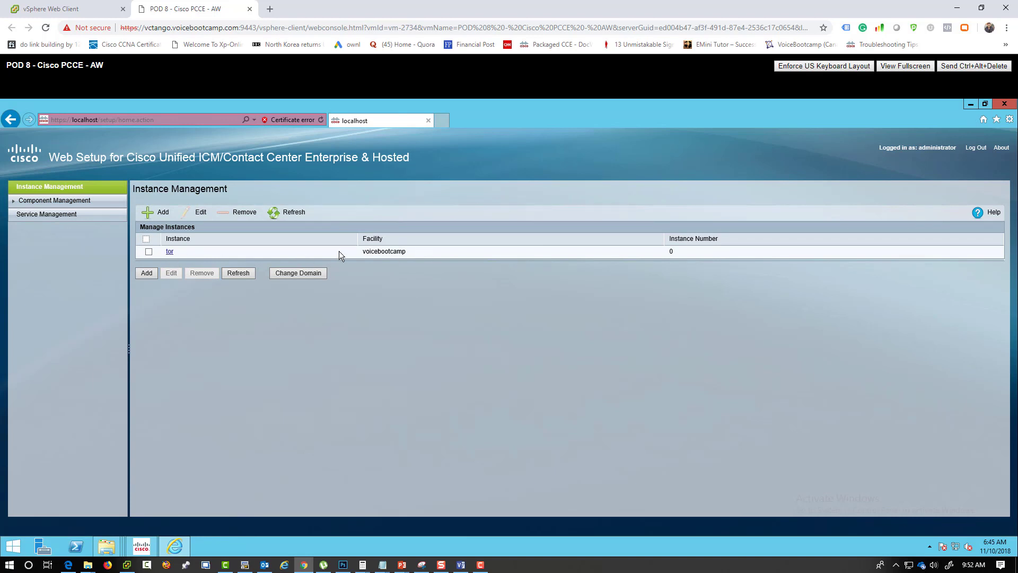
{"action": "left_click", "coordinate": [66, 202]}
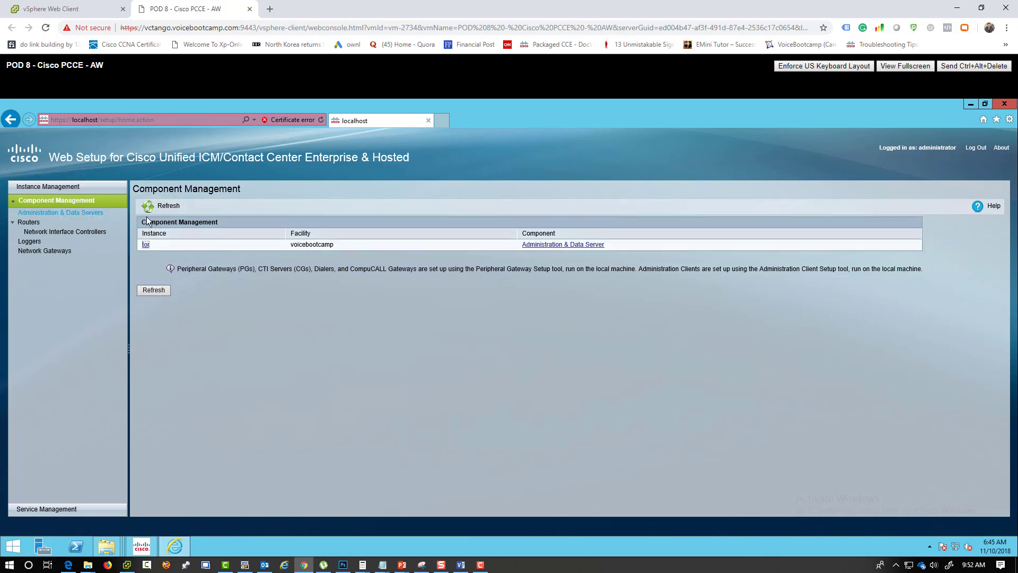
{"action": "left_click", "coordinate": [85, 215]}
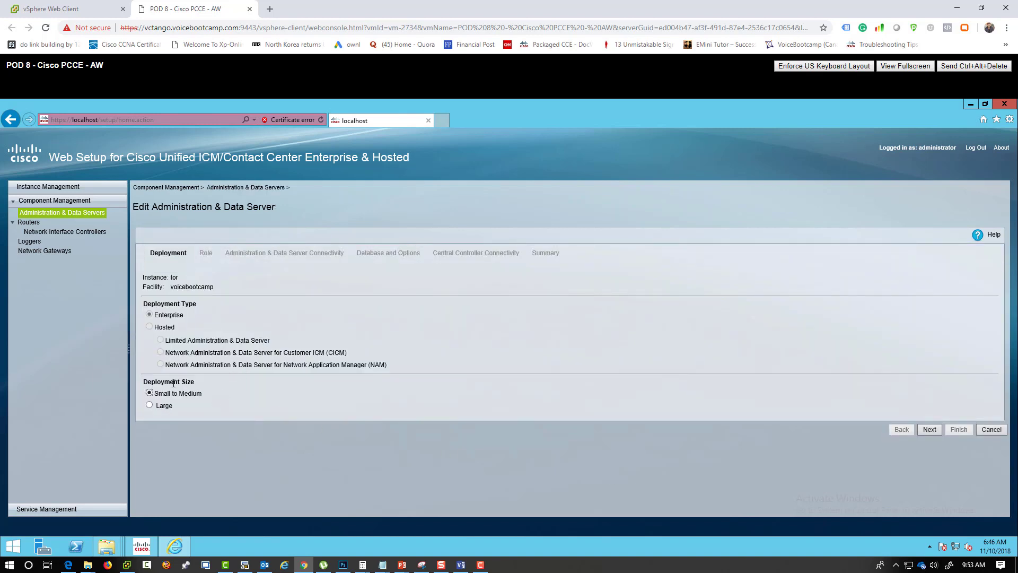
- Try the Large deployment size and review the HDS-DDS and AW role descriptions
{"action": "left_click", "coordinate": [159, 408]}
{"action": "left_click", "coordinate": [172, 396]}
{"action": "left_click", "coordinate": [162, 406]}
{"action": "left_click", "coordinate": [931, 430]}
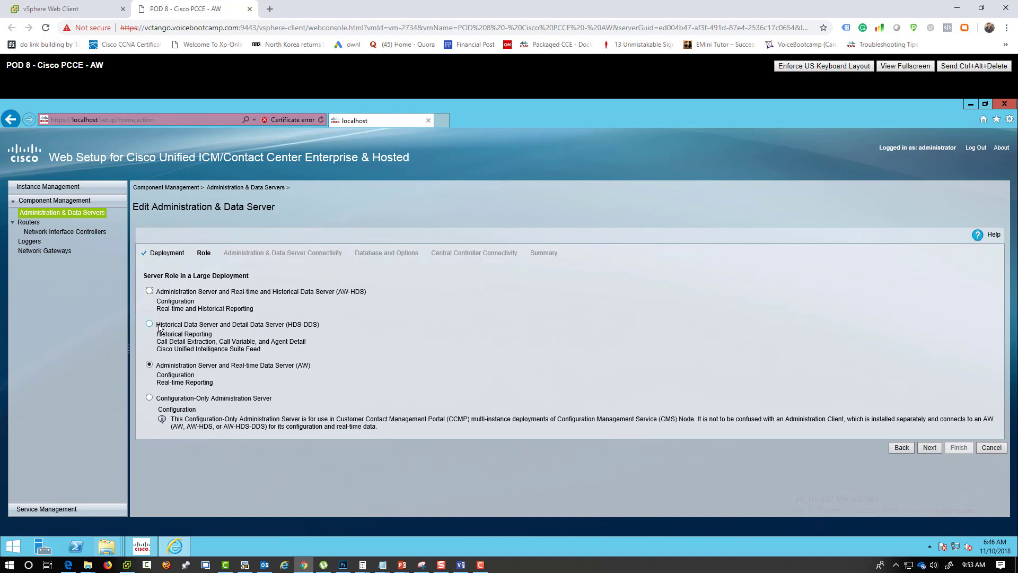
{"action": "left_click_drag", "start_coordinate": [157, 325], "coordinate": [321, 326]}
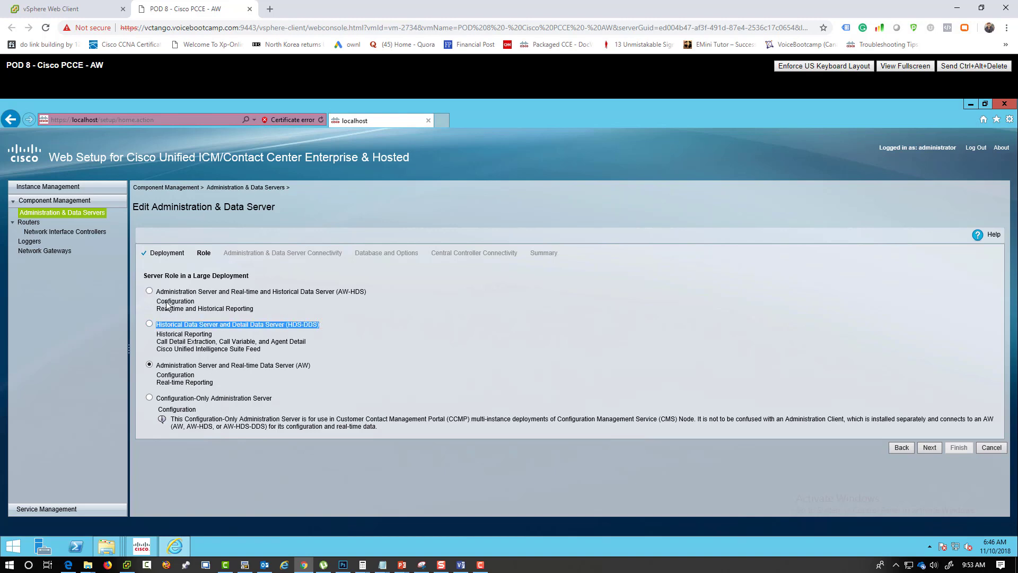
{"action": "left_click_drag", "start_coordinate": [156, 366], "coordinate": [297, 365]}
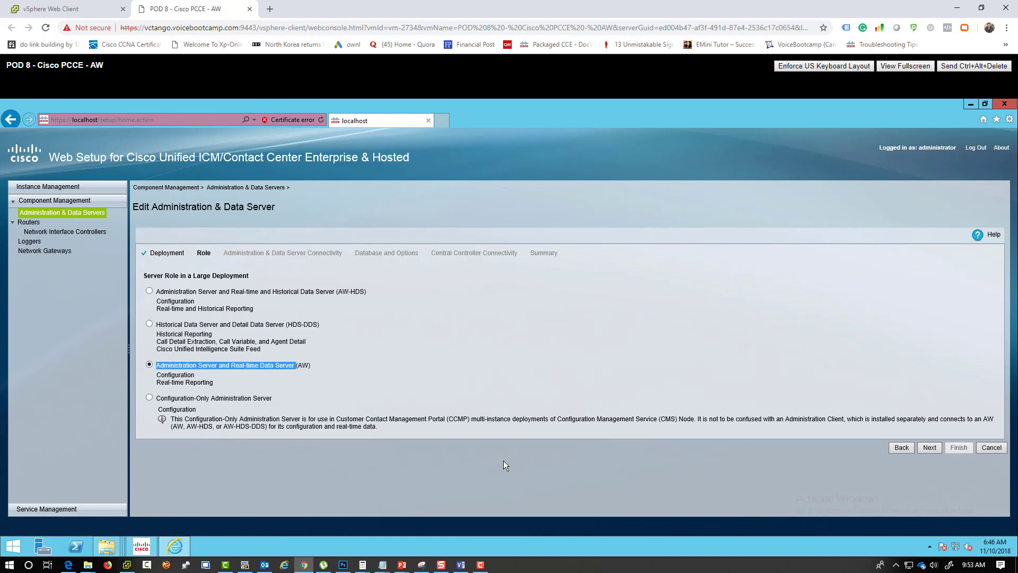
- Go back to choose Small to Medium, keep the AW-HDS-DDS role, and reach Connectivity
{"action": "left_click", "coordinate": [902, 448]}
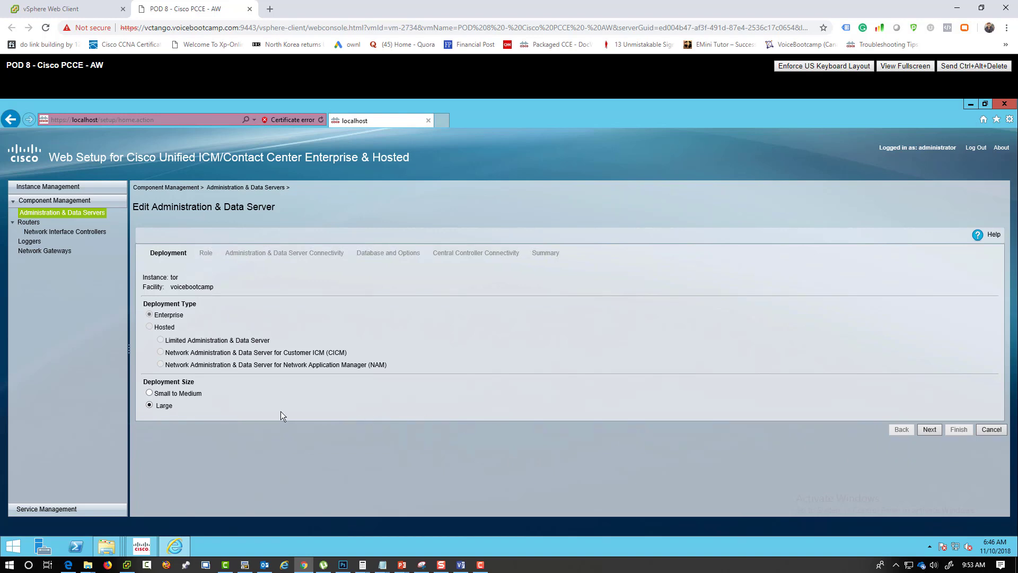
{"action": "left_click", "coordinate": [177, 394]}
{"action": "left_click", "coordinate": [929, 430]}
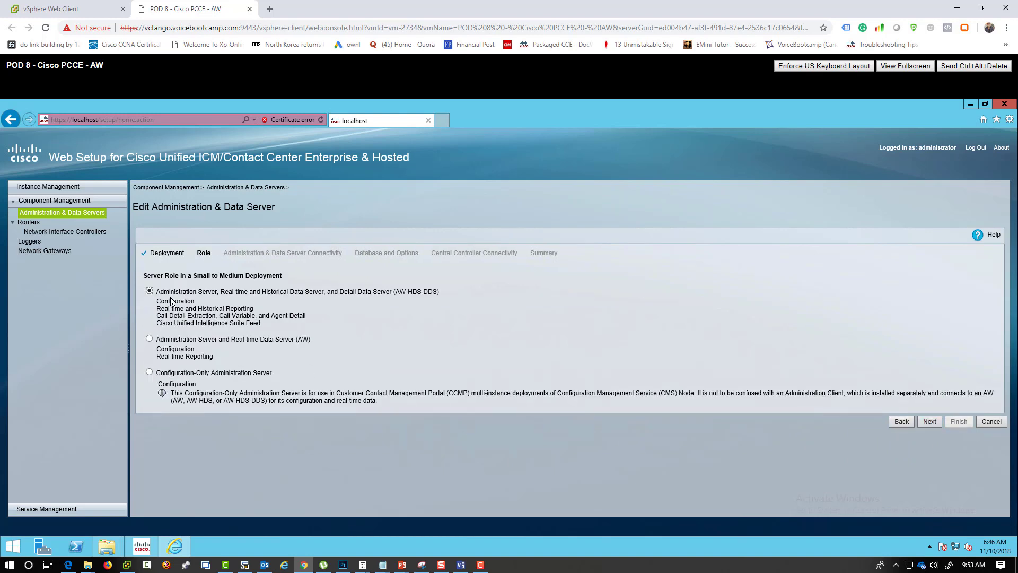
{"action": "left_click_drag", "start_coordinate": [156, 291], "coordinate": [445, 292]}
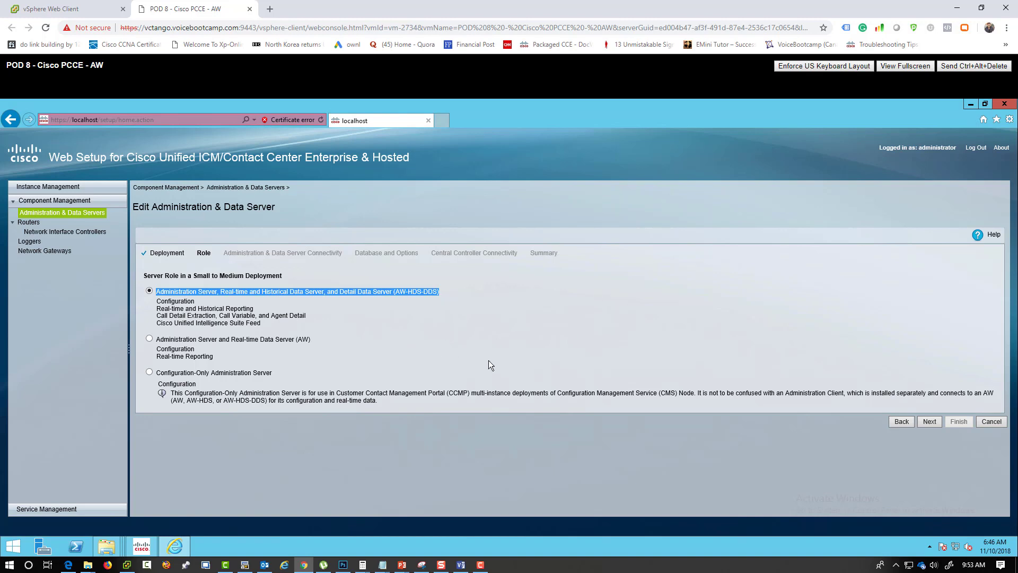
{"action": "left_click", "coordinate": [930, 422]}
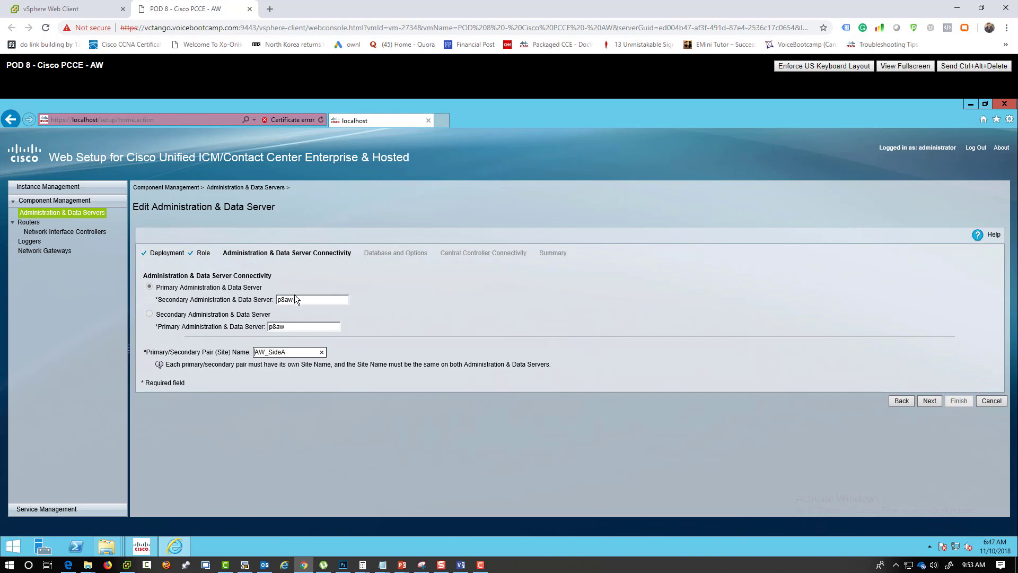
{"action": "left_click_drag", "start_coordinate": [295, 299], "coordinate": [268, 297]}
- Advance to Database and Options and copy the ISE client installer URL
{"action": "left_click", "coordinate": [930, 401]}
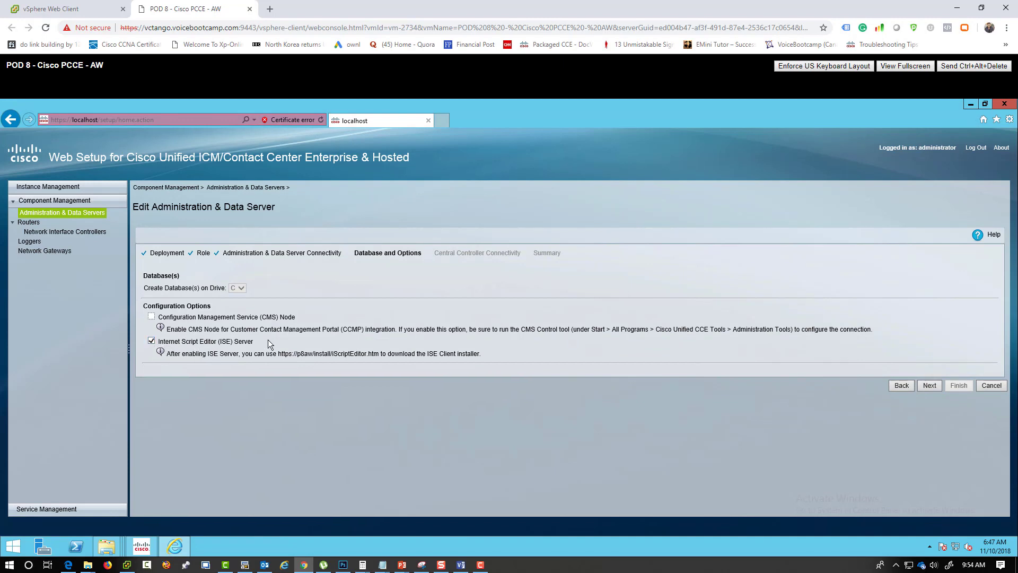
{"action": "left_click_drag", "start_coordinate": [381, 353], "coordinate": [279, 354]}
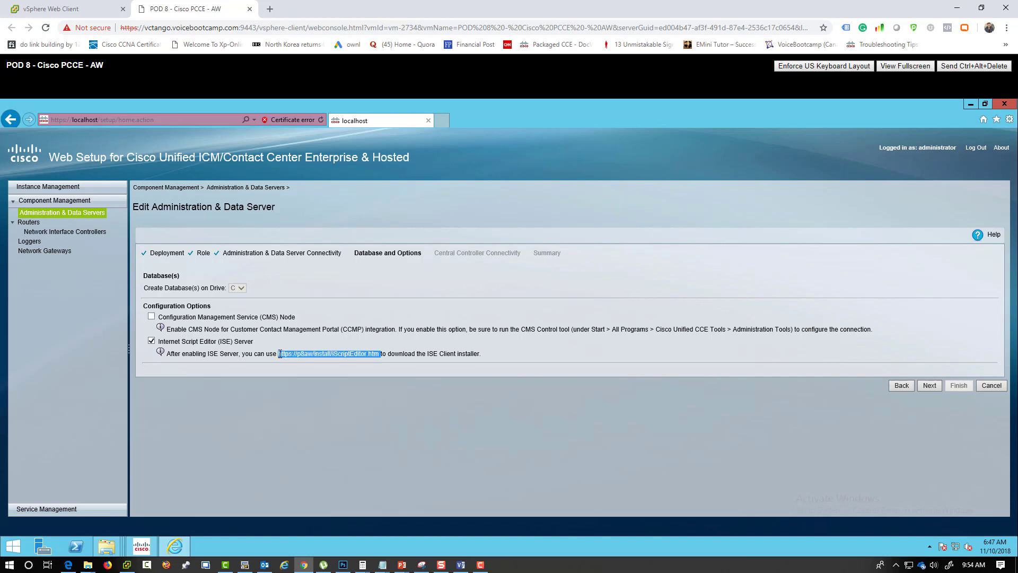
{"action": "right_click", "coordinate": [312, 364]}
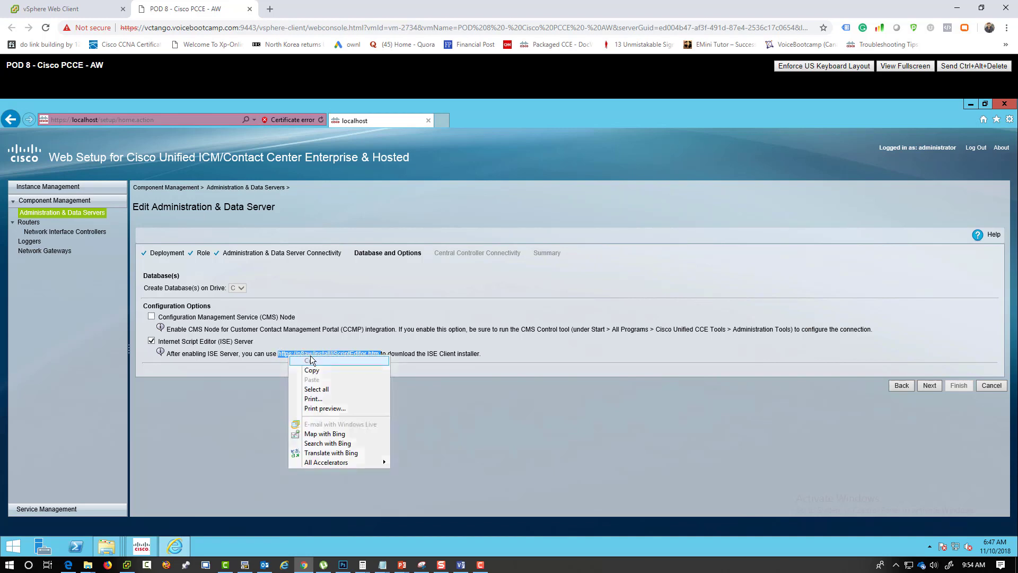
{"action": "left_click", "coordinate": [312, 370]}
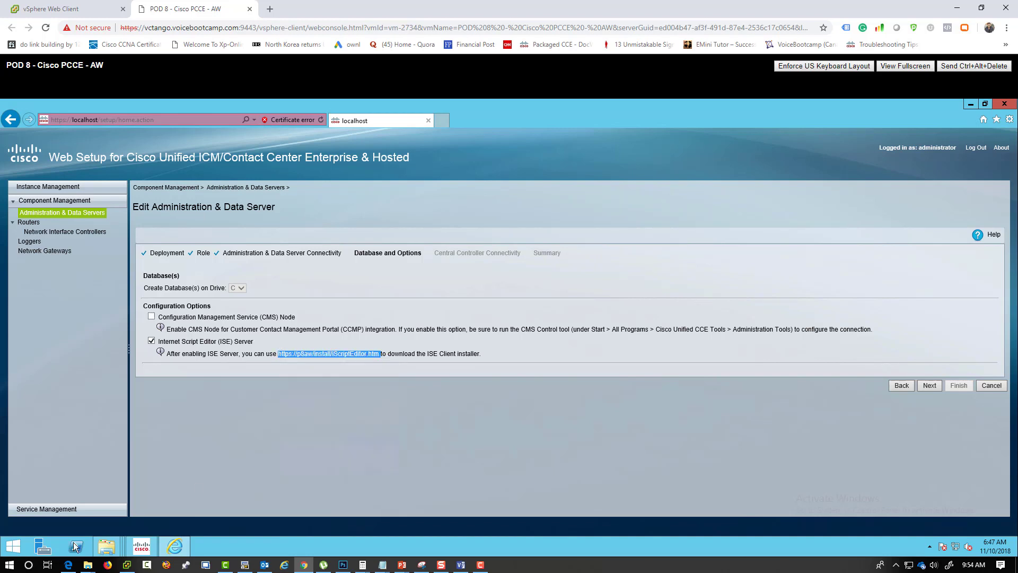
- Launch Notepad, paste the ISE installer URL, then undo the paste
{"action": "left_click", "coordinate": [28, 565]}
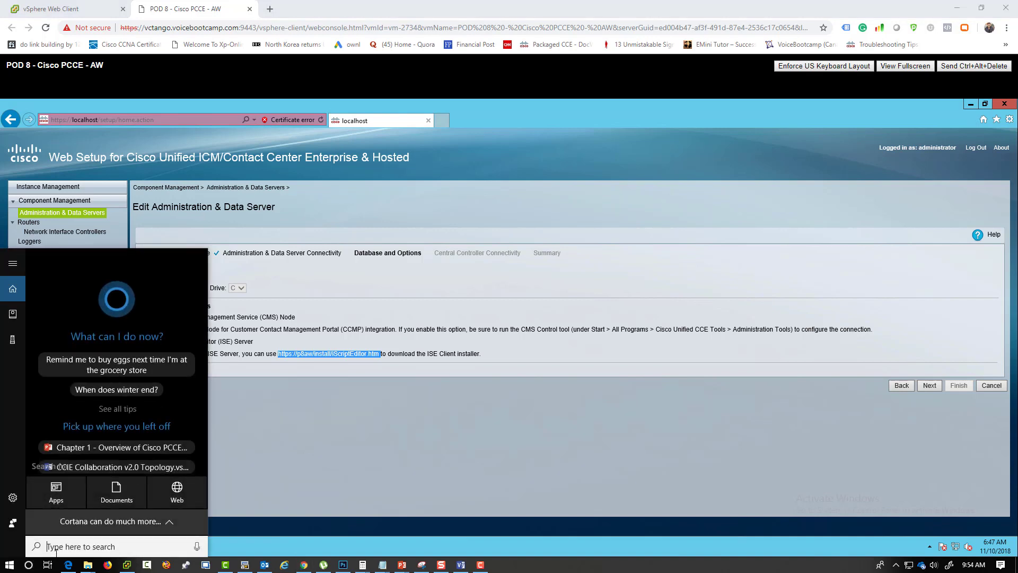
{"action": "type", "text": "notepad"}
{"action": "key", "text": "Return"}
{"action": "key", "text": "ctrl+v"}
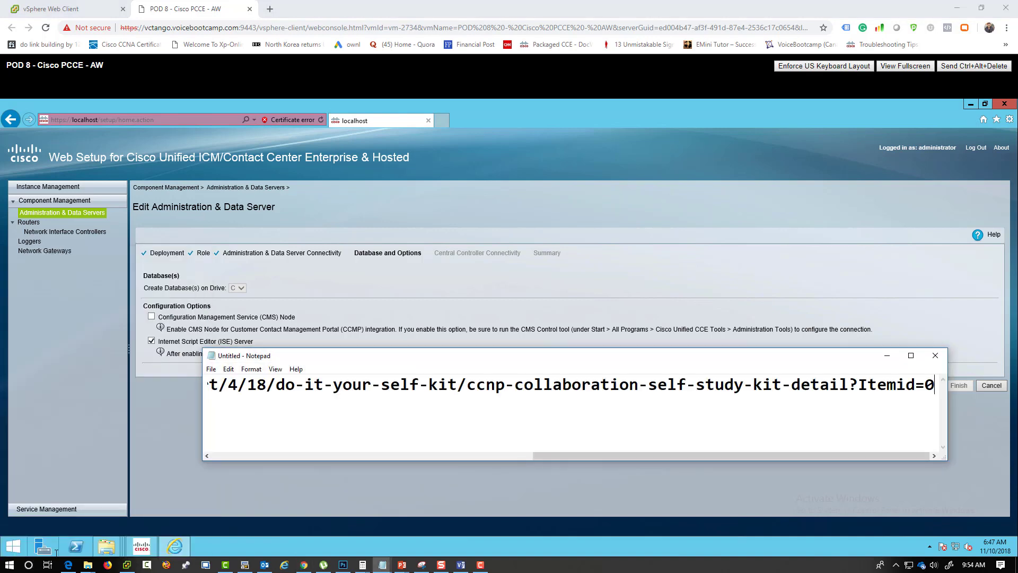
{"action": "key", "text": "ctrl+z"}
- Start cmd from the Run dialog, then paste the ISE URL into Notepad and select it
{"action": "left_click", "coordinate": [190, 461]}
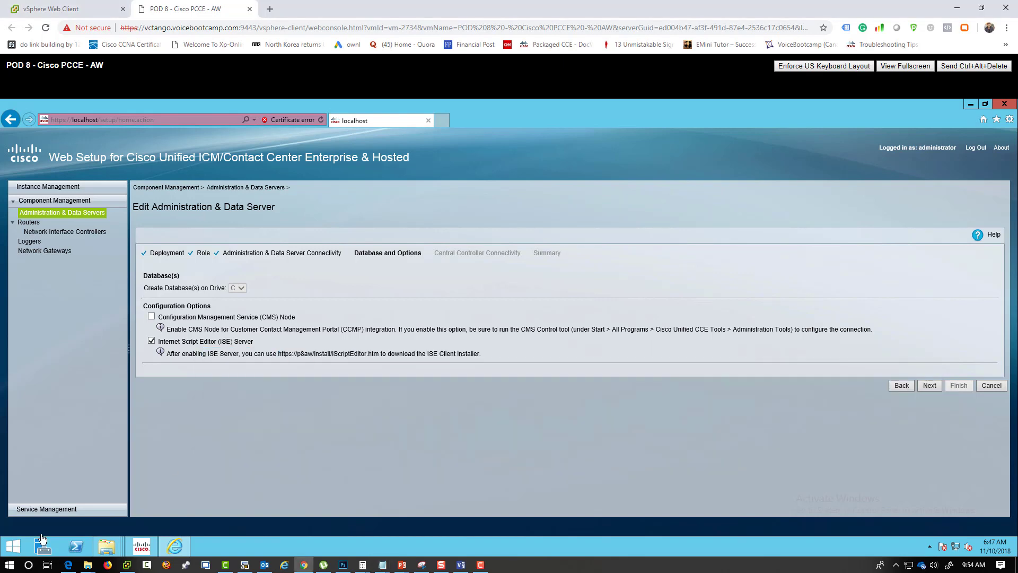
{"action": "key", "text": "super+x"}
{"action": "left_click", "coordinate": [55, 514]}
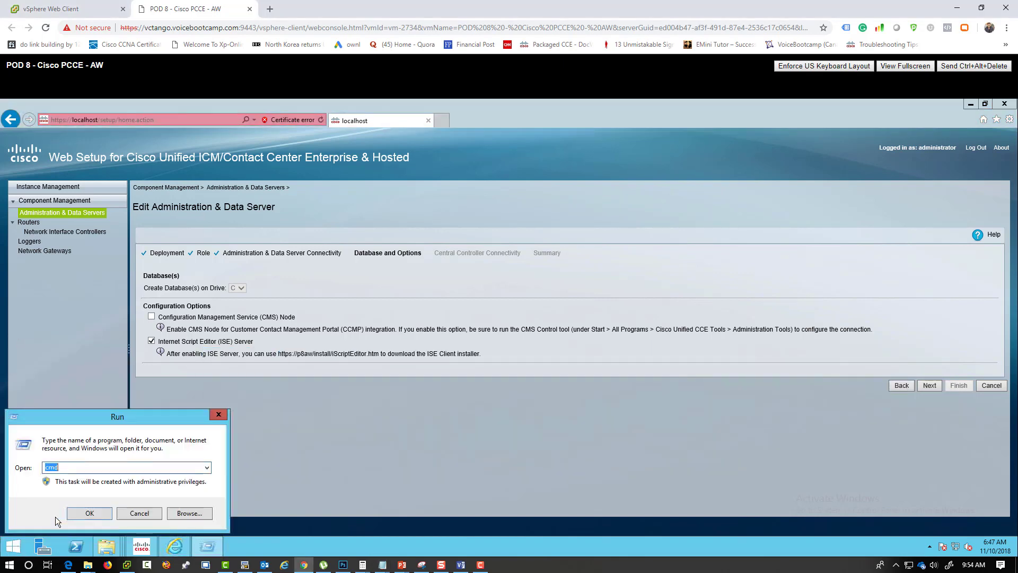
{"action": "type", "text": "cmd"}
{"action": "key", "text": "Return"}
{"action": "key", "text": "ctrl+v"}
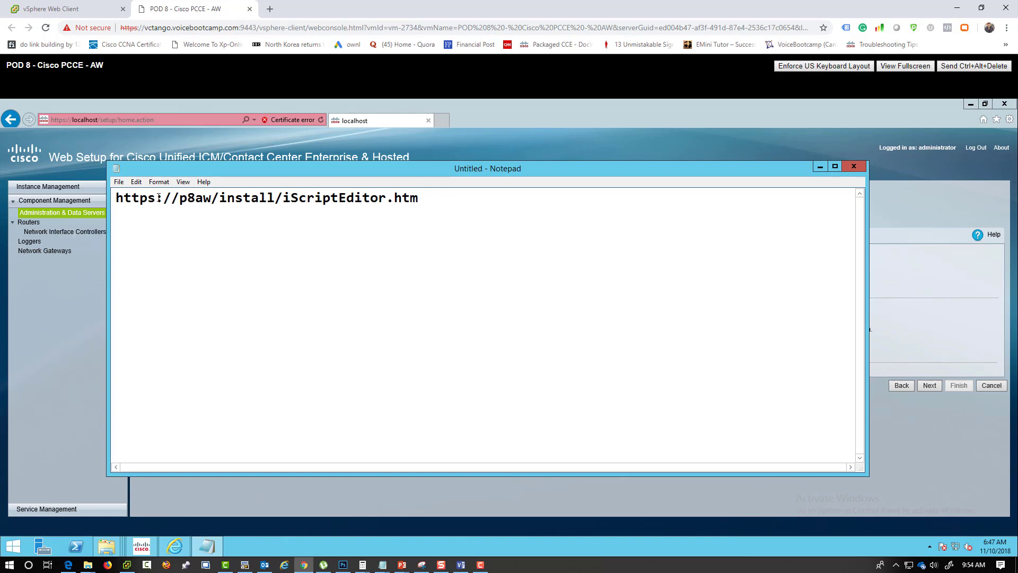
{"action": "key", "text": "ctrl+a"}
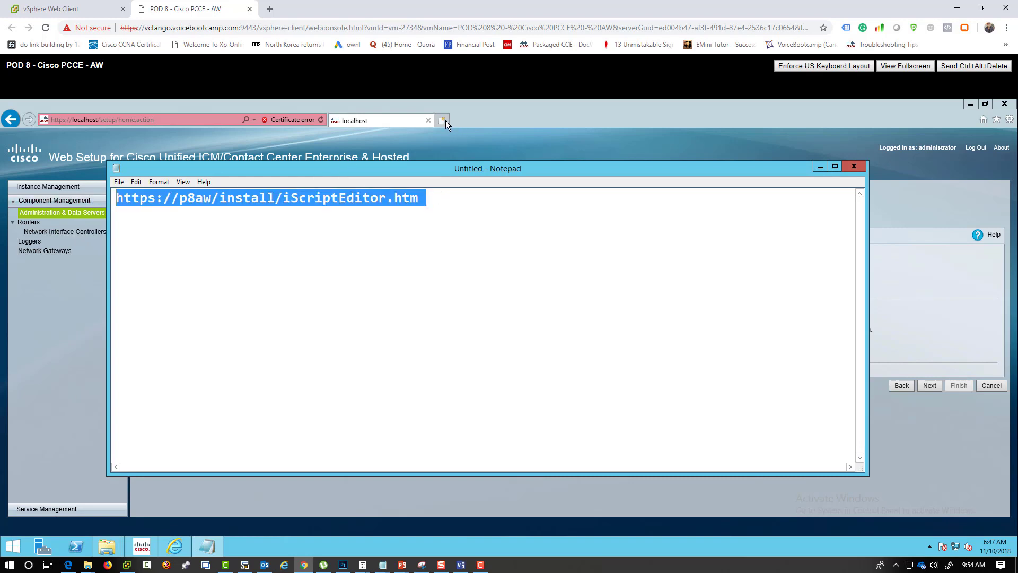
{"action": "left_click", "coordinate": [443, 121]}
{"action": "key", "text": "ctrl+v"}
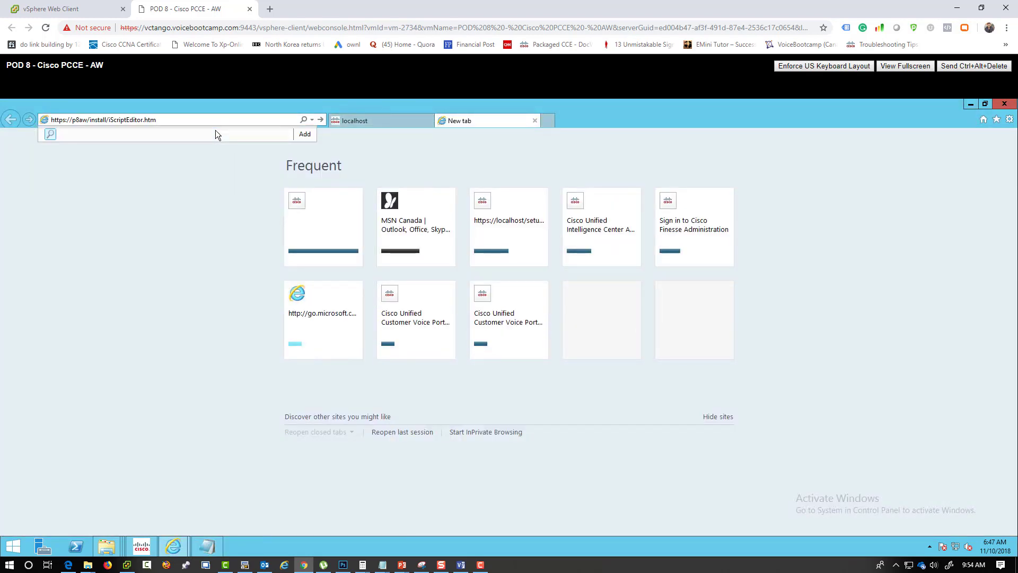
{"action": "key", "text": "Return"}
{"action": "left_click", "coordinate": [106, 267]}
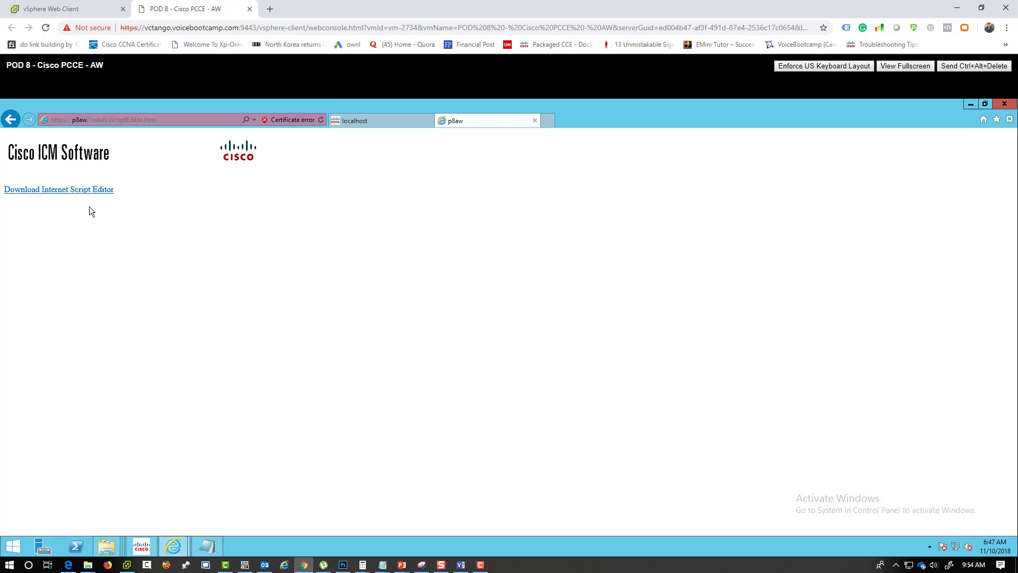
{"action": "left_click", "coordinate": [92, 119]}
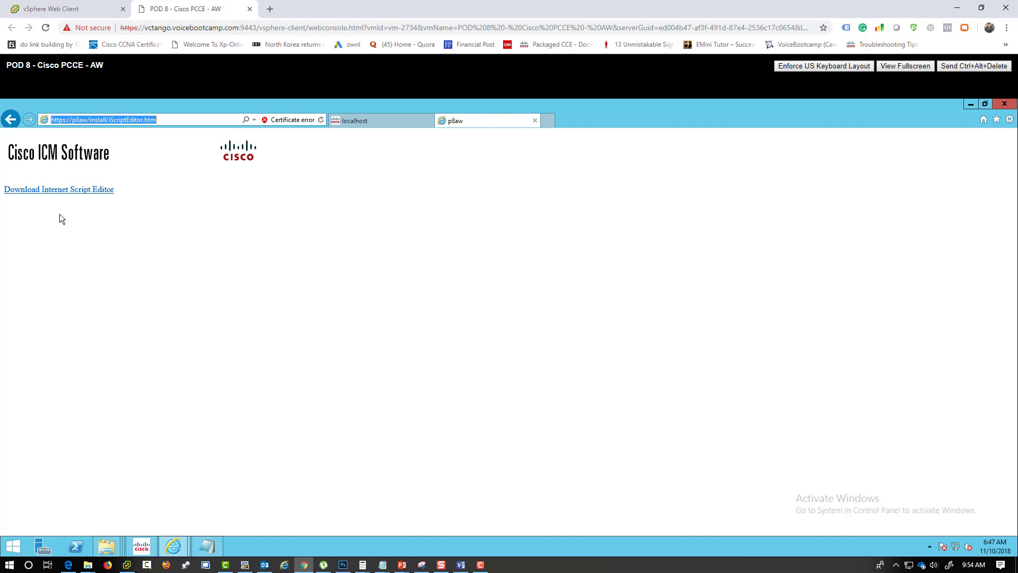
{"action": "left_click", "coordinate": [352, 123]}
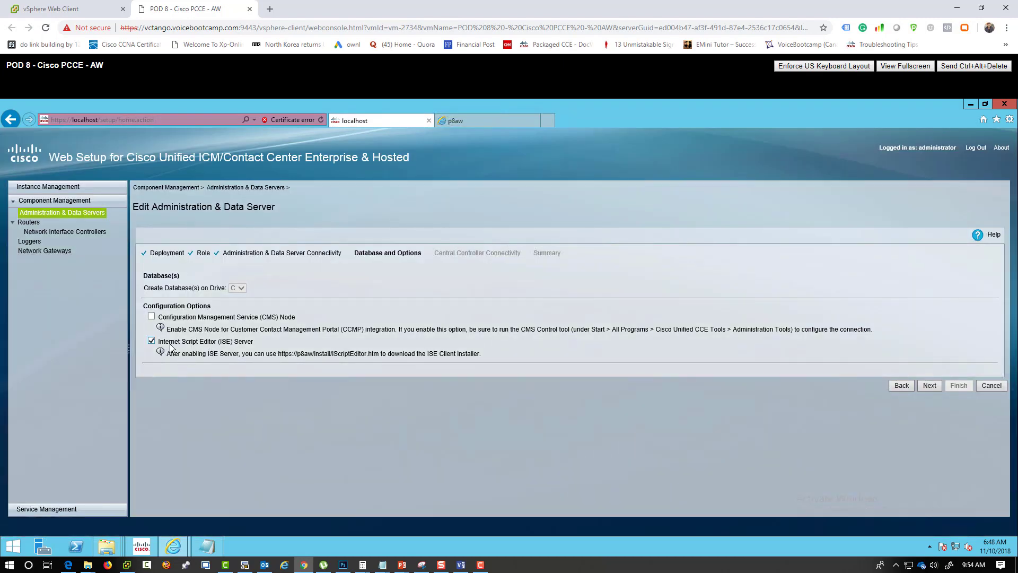
- Highlight the ISE Server and Contact Management Portal options, then move on to Central Controller Connectivity
{"action": "left_click_drag", "start_coordinate": [258, 342], "coordinate": [165, 346]}
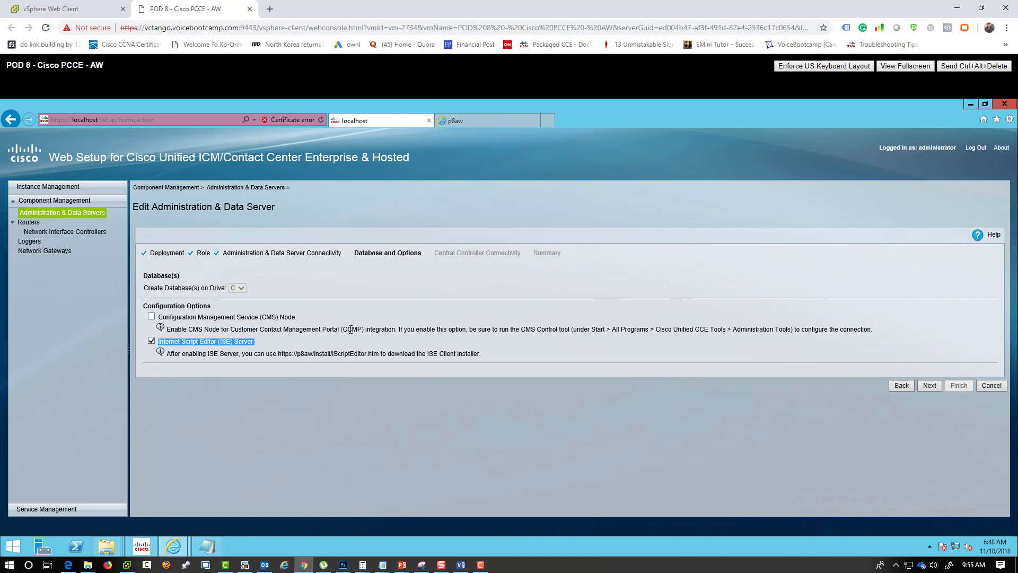
{"action": "left_click_drag", "start_coordinate": [342, 330], "coordinate": [267, 330]}
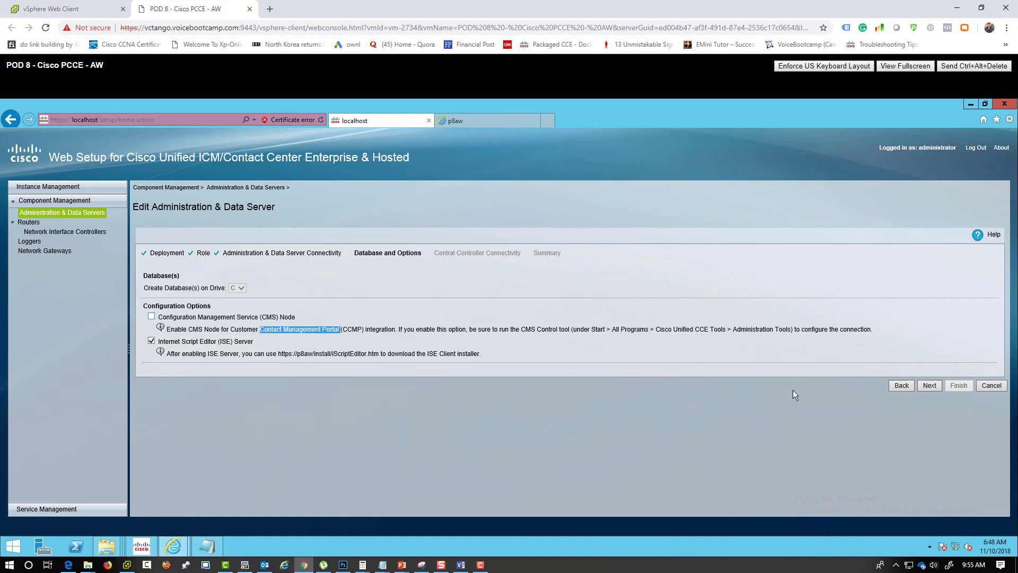
{"action": "left_click", "coordinate": [928, 386]}
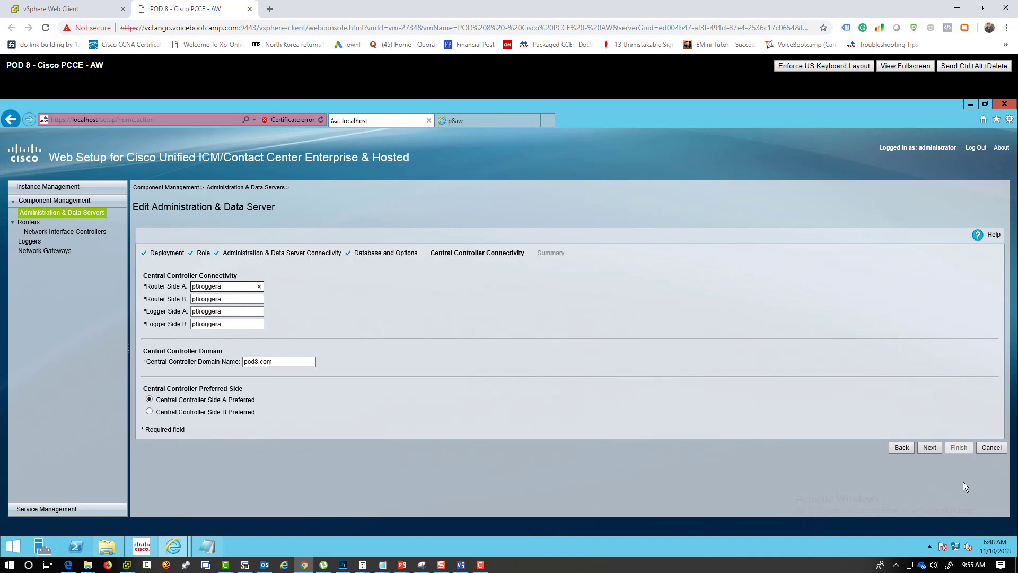
- Inspect the Router Side A setting, preview the Summary step, and come back
{"action": "left_click_drag", "start_coordinate": [146, 289], "coordinate": [199, 293]}
{"action": "left_click", "coordinate": [209, 292]}
{"action": "left_click", "coordinate": [930, 447]}
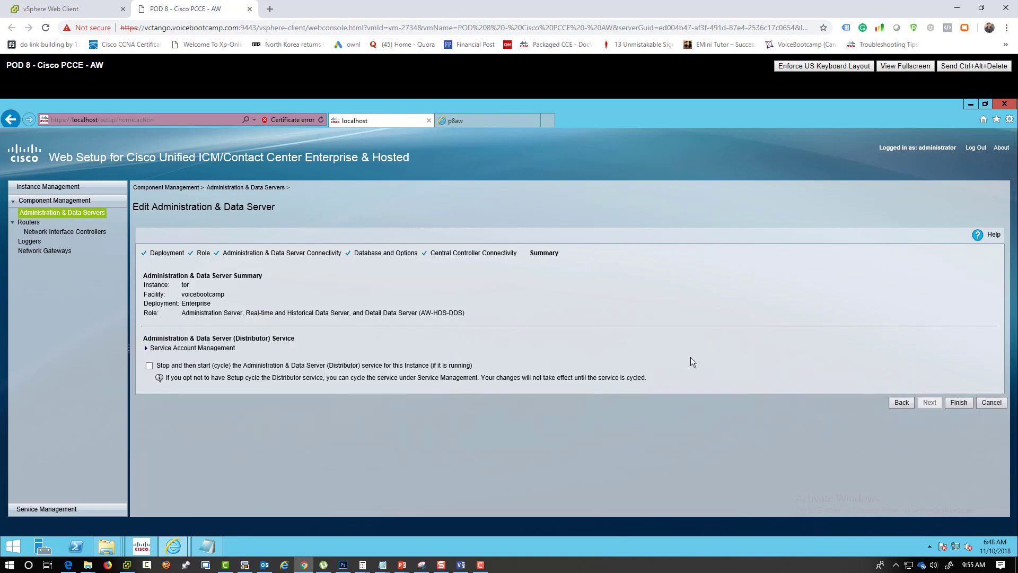
{"action": "left_click", "coordinate": [904, 403]}
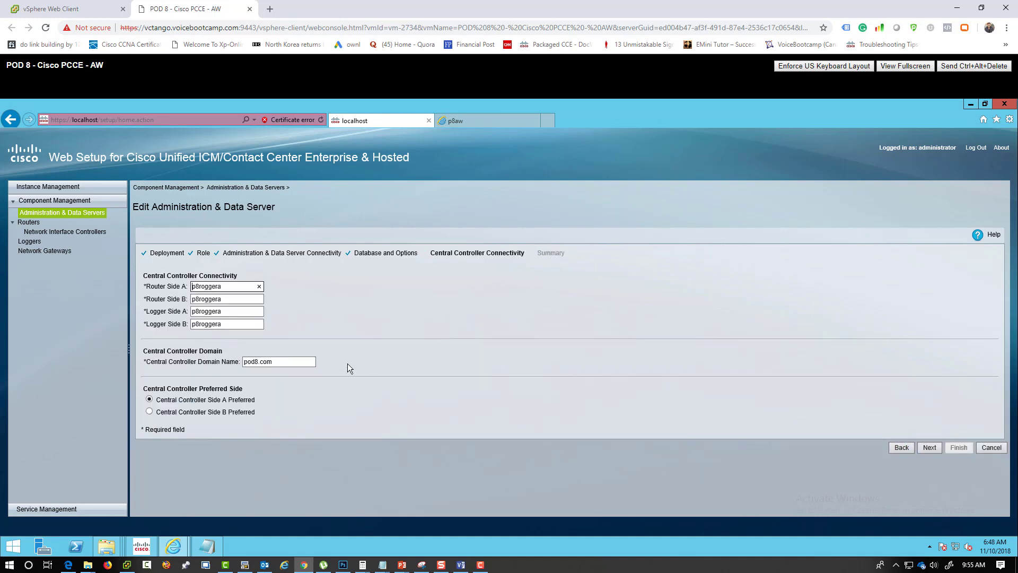
- Recheck Router Side A p8roggera, reach Summary, expand Service Account Management, then open Loggers
{"action": "left_click_drag", "start_coordinate": [231, 287], "coordinate": [183, 287]}
{"action": "left_click", "coordinate": [931, 448]}
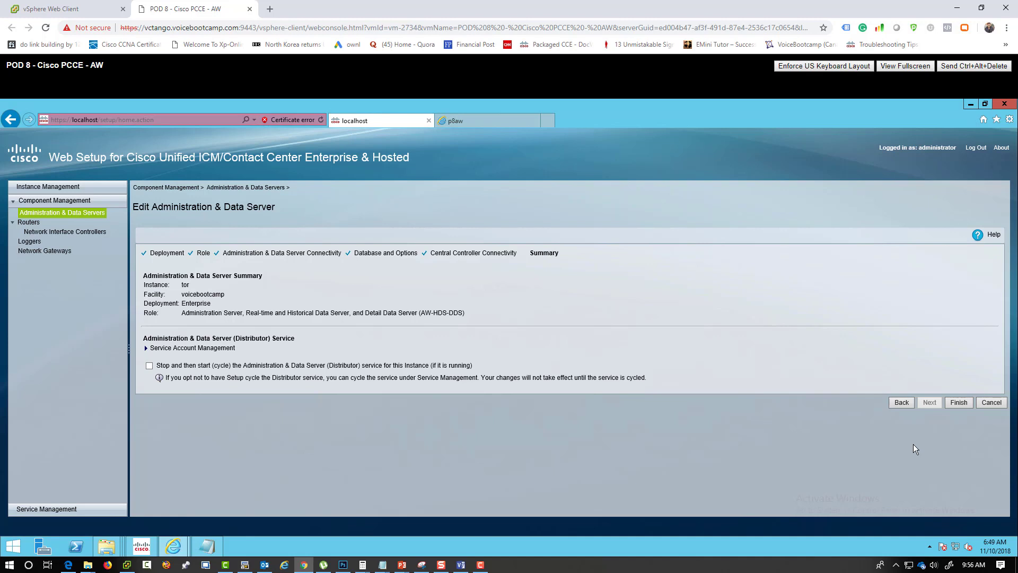
{"action": "left_click", "coordinate": [147, 348]}
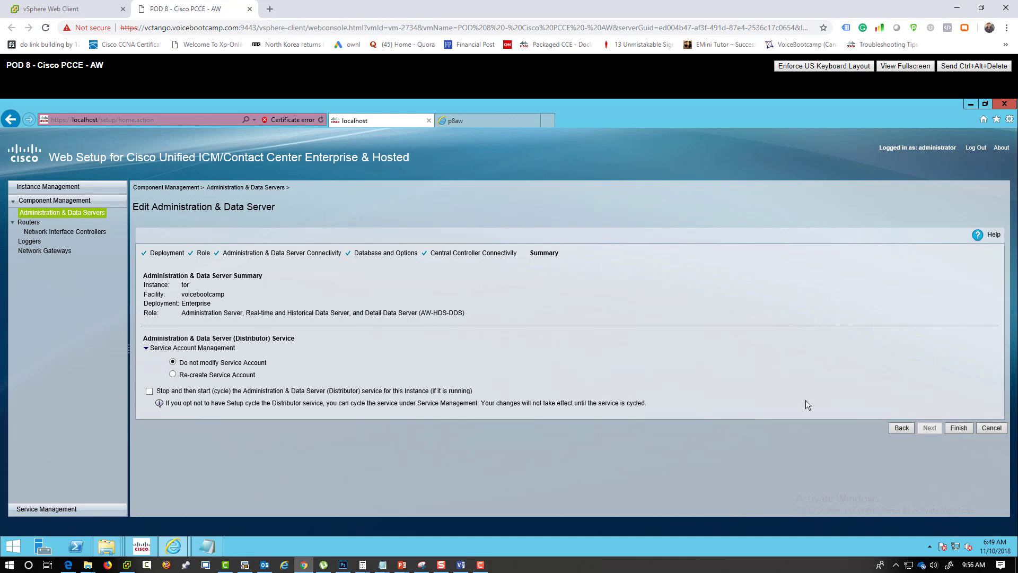
{"action": "left_click", "coordinate": [30, 241]}
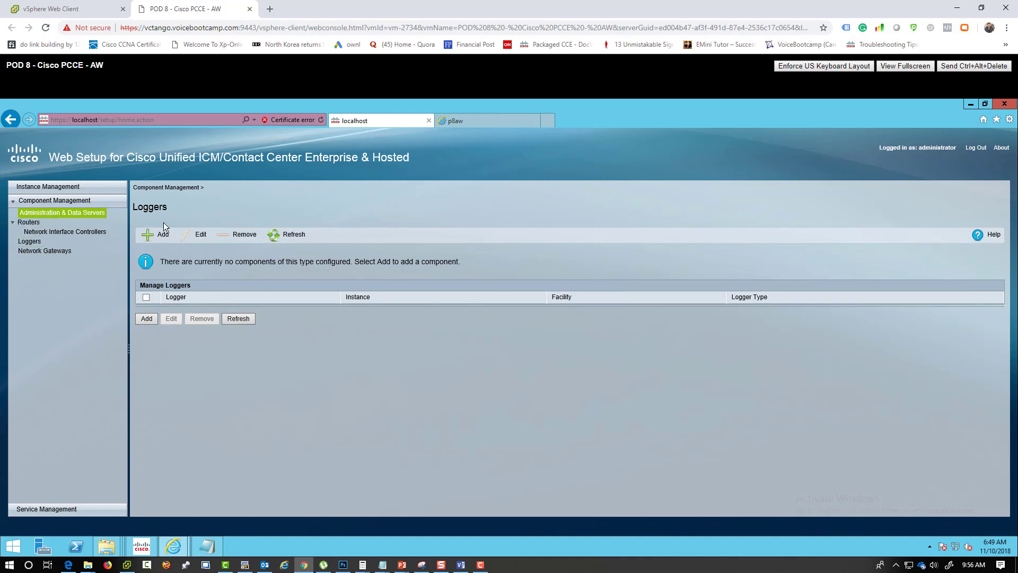
- Minimize IE, close Notepad with Don't Save, close Service Control, and select Administration Tools
{"action": "left_click", "coordinate": [969, 106]}
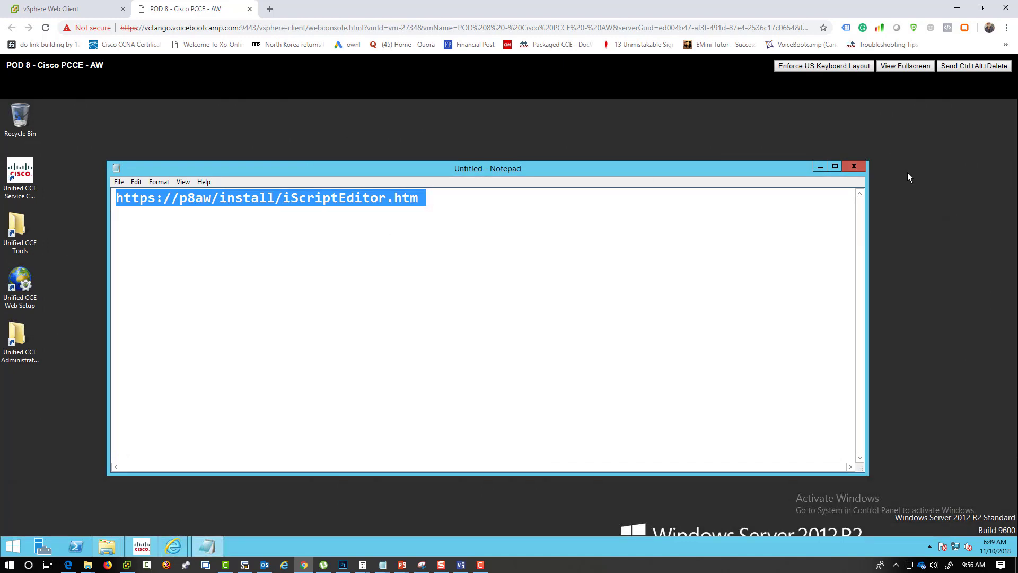
{"action": "left_click", "coordinate": [858, 165]}
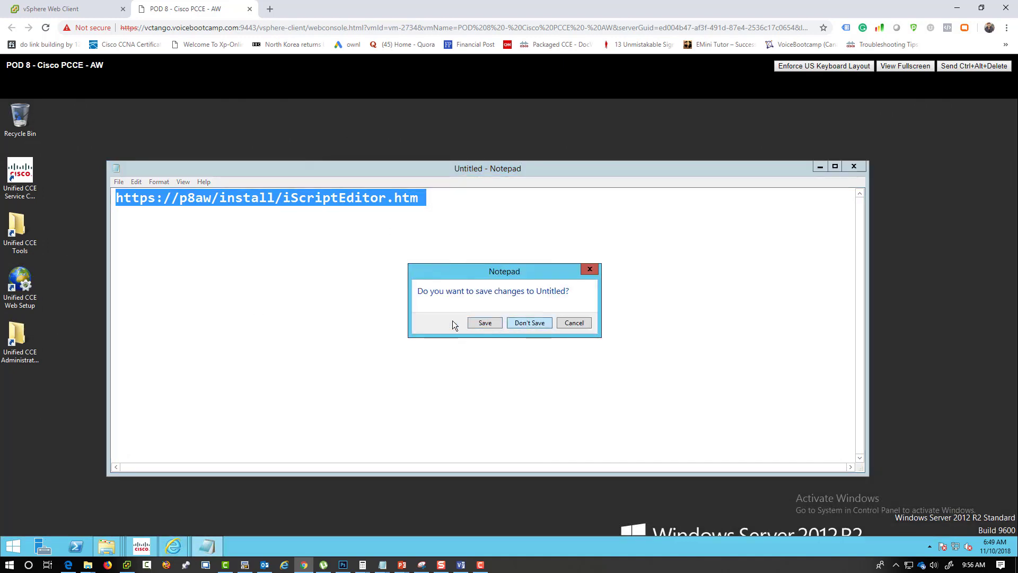
{"action": "left_click", "coordinate": [525, 323]}
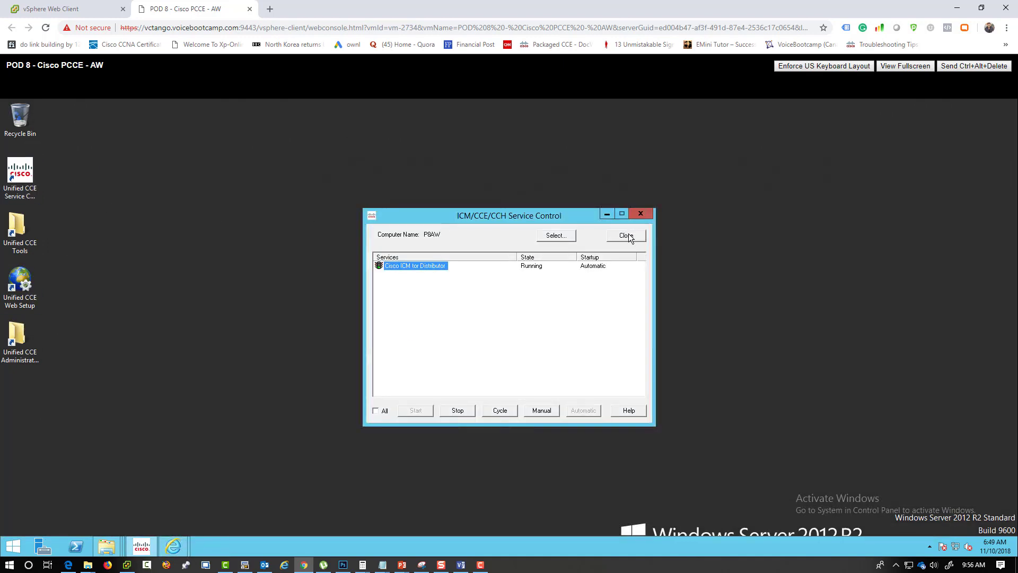
{"action": "left_click", "coordinate": [626, 234]}
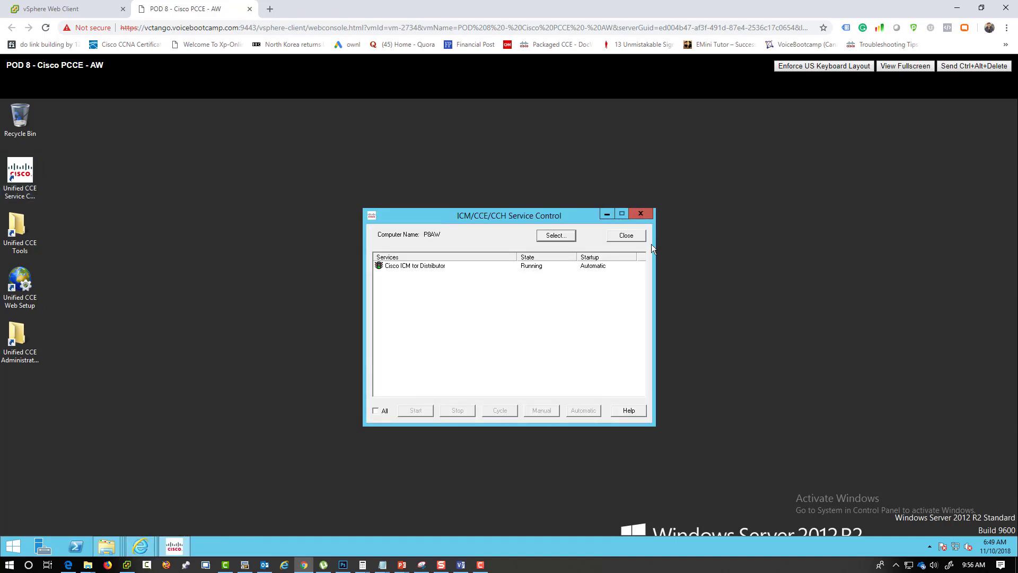
{"action": "left_click", "coordinate": [628, 235]}
{"action": "left_click", "coordinate": [14, 350]}
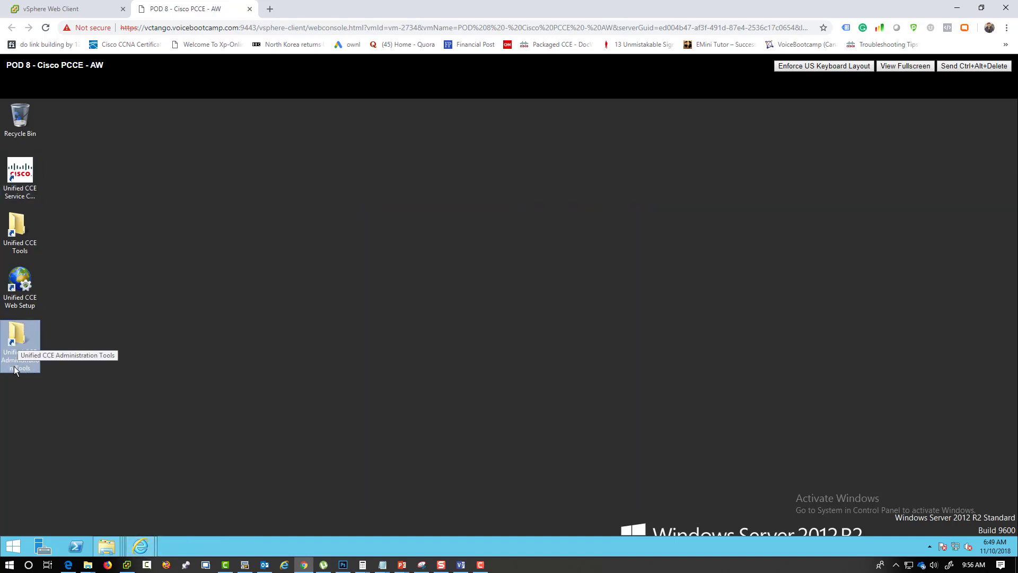
- Open the Administration Tools folder and go over Configuration Manager, Initialize Local Database and Script Editor
{"action": "double_click", "coordinate": [20, 362]}
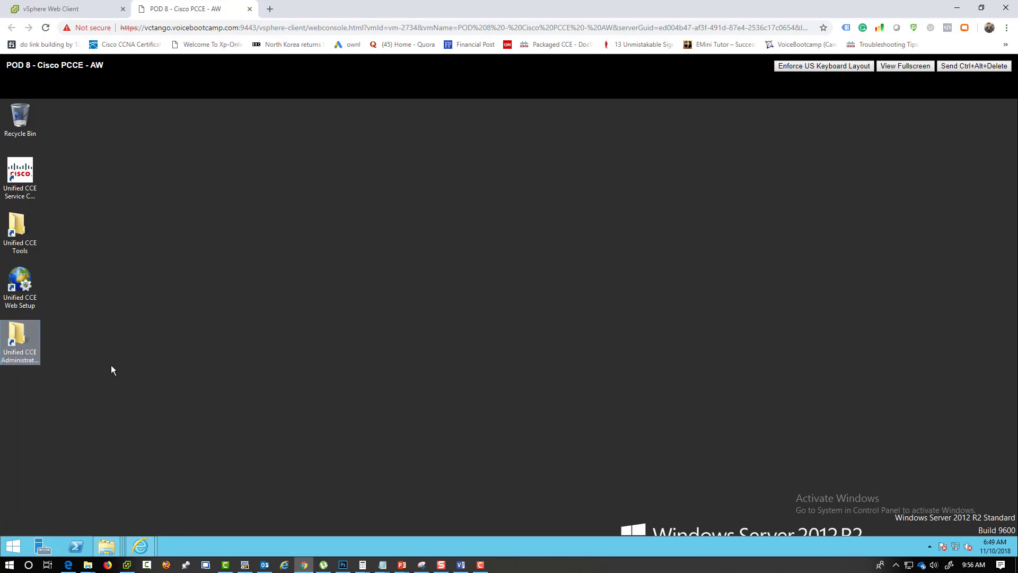
{"action": "double_click", "coordinate": [333, 106]}
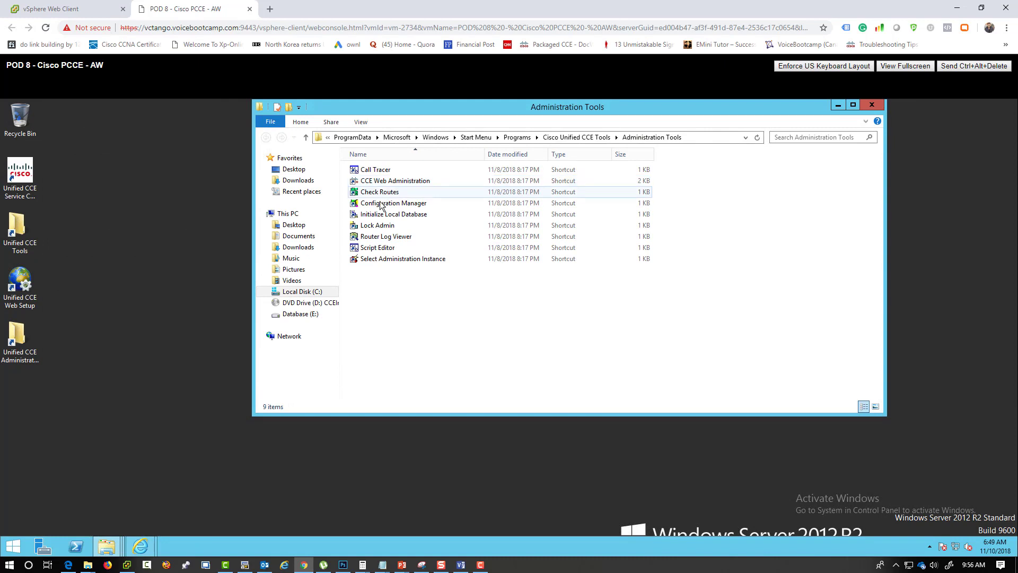
{"action": "left_click", "coordinate": [385, 203]}
{"action": "left_click", "coordinate": [383, 215]}
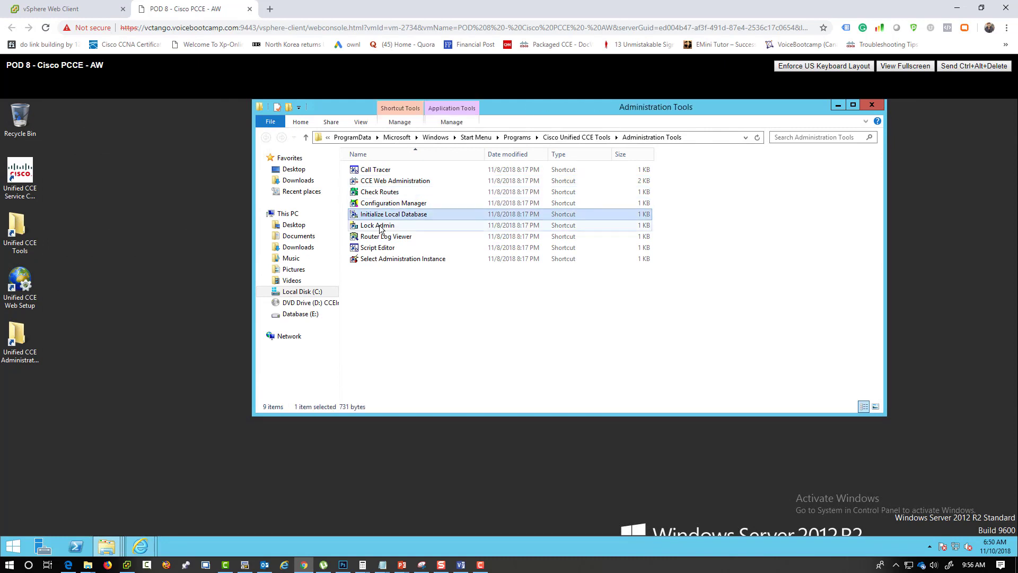
{"action": "left_click", "coordinate": [379, 248]}
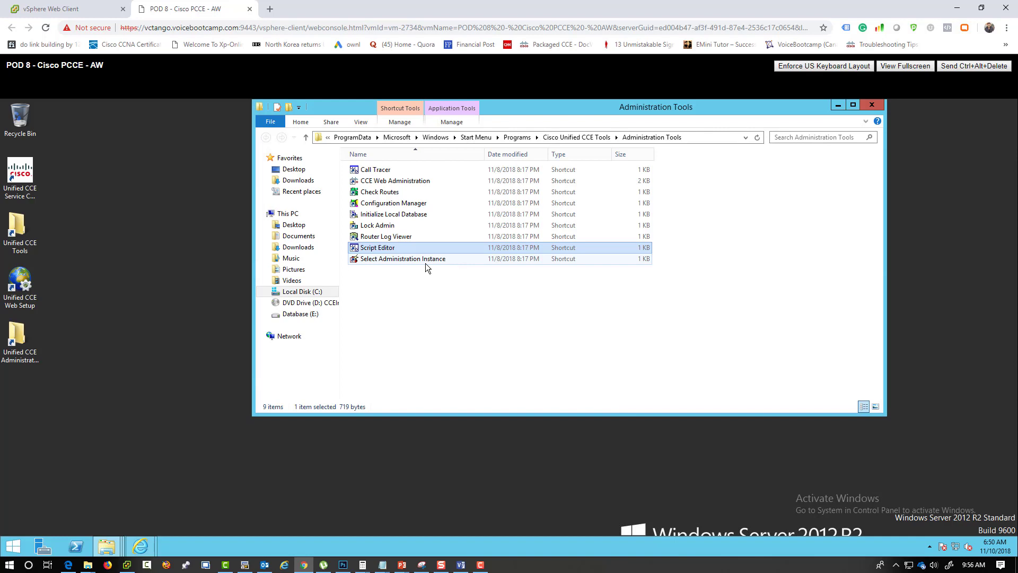
{"action": "left_click", "coordinate": [388, 260]}
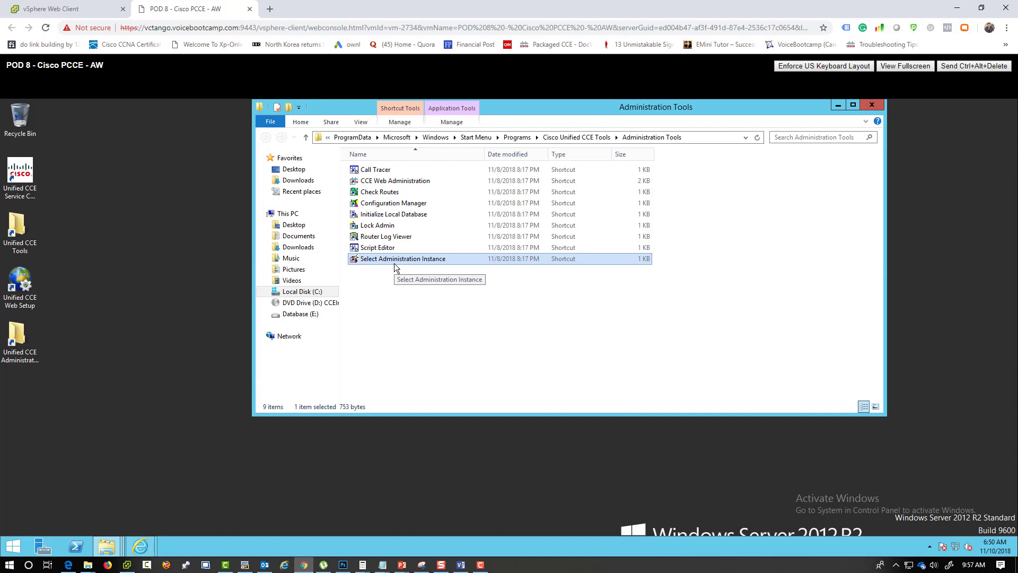
- In Select Administration Instance, confirm the tor instance and close the window
{"action": "double_click", "coordinate": [394, 264]}
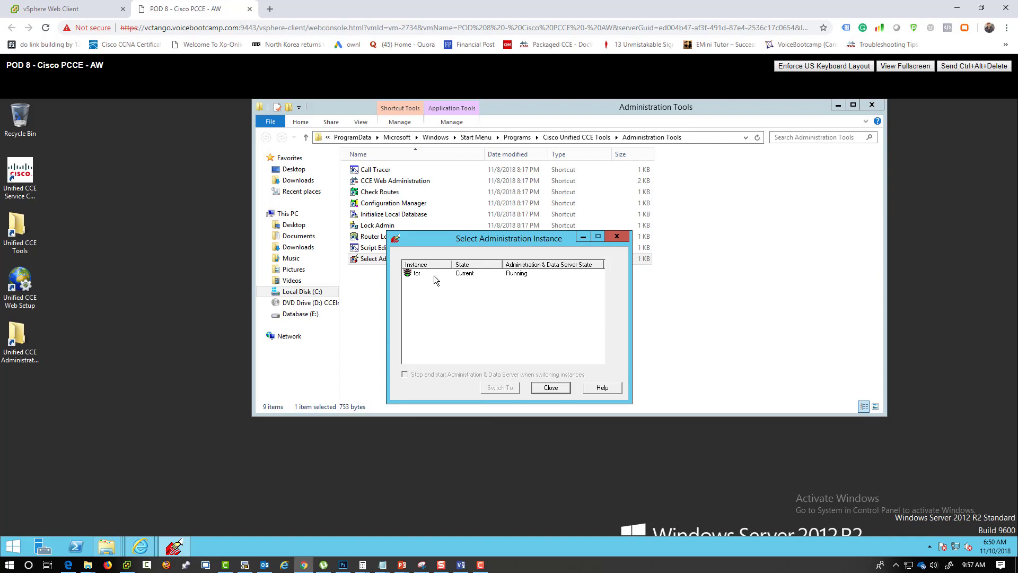
{"action": "left_click", "coordinate": [413, 275]}
{"action": "left_click", "coordinate": [551, 388]}
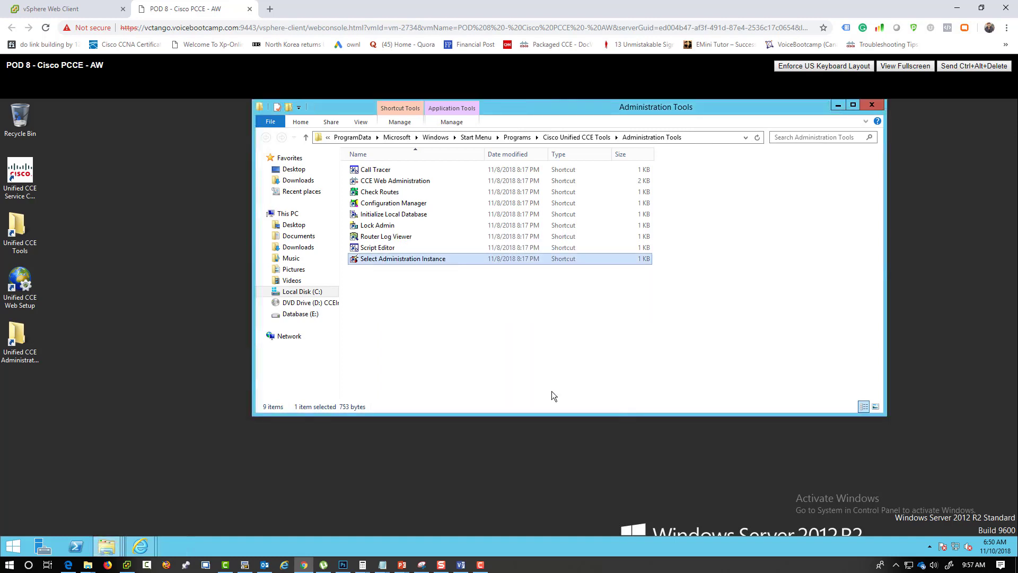
- Highlight the Script Editor, Check Routes and CCE Web Administration shortcuts, ending on Configuration Manager
{"action": "left_click", "coordinate": [380, 250]}
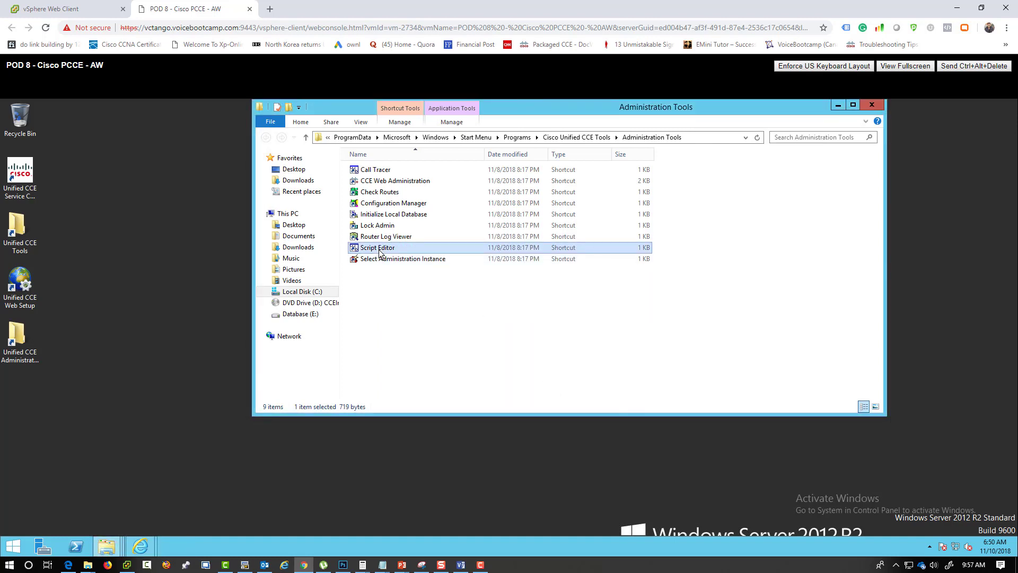
{"action": "left_click", "coordinate": [377, 193]}
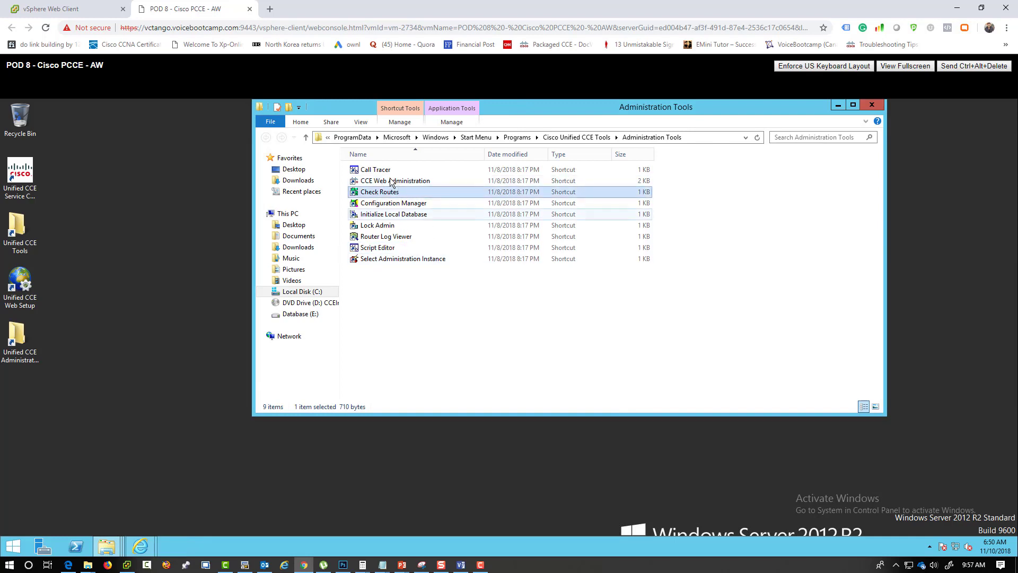
{"action": "left_click", "coordinate": [386, 181]}
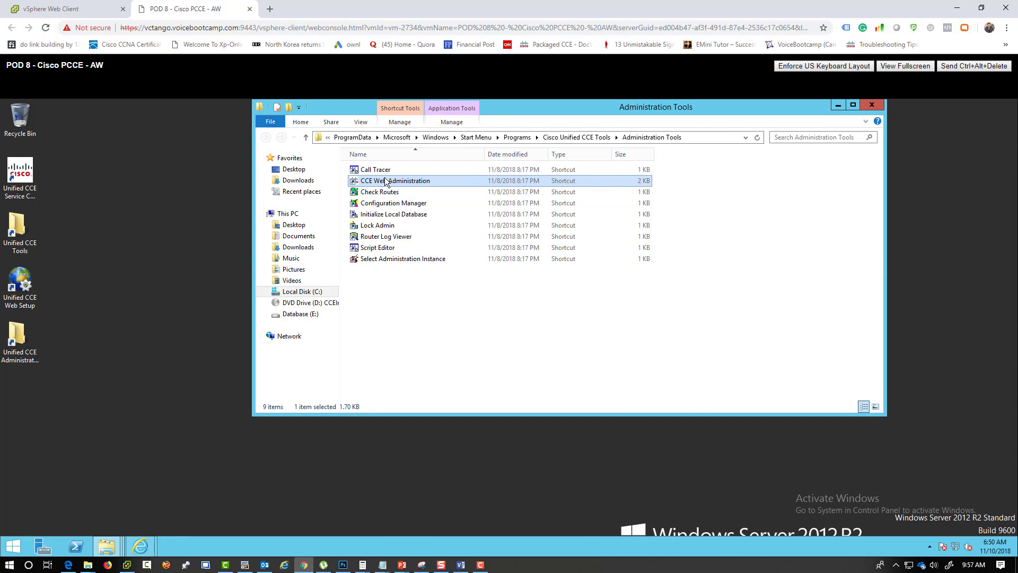
{"action": "left_click", "coordinate": [520, 370]}
{"action": "left_click", "coordinate": [385, 207]}
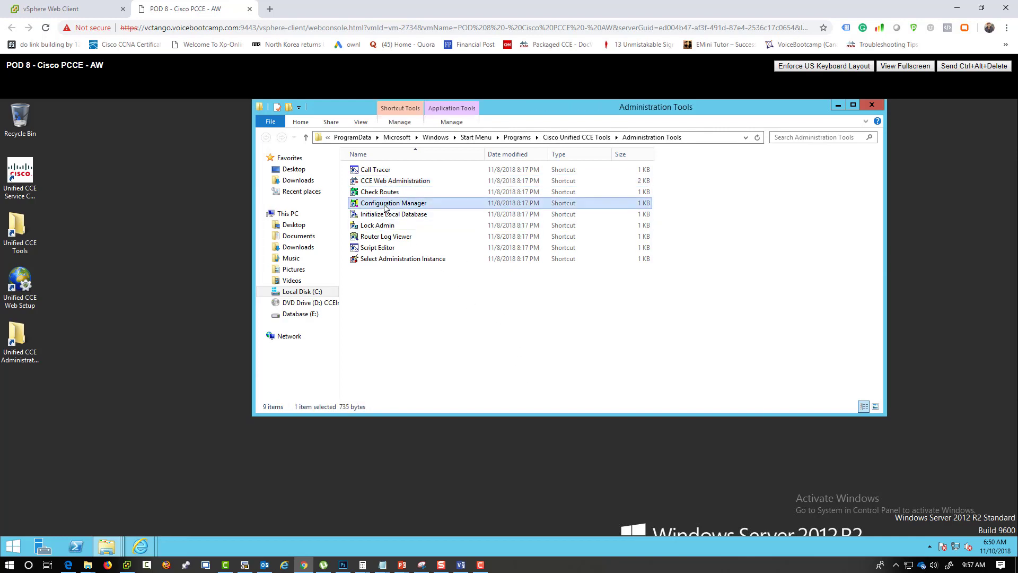
- Launch Configuration Manager and expand the Outbound Option, Tools, Miscellaneous, List and Explorer Tools branches
{"action": "double_click", "coordinate": [386, 207]}
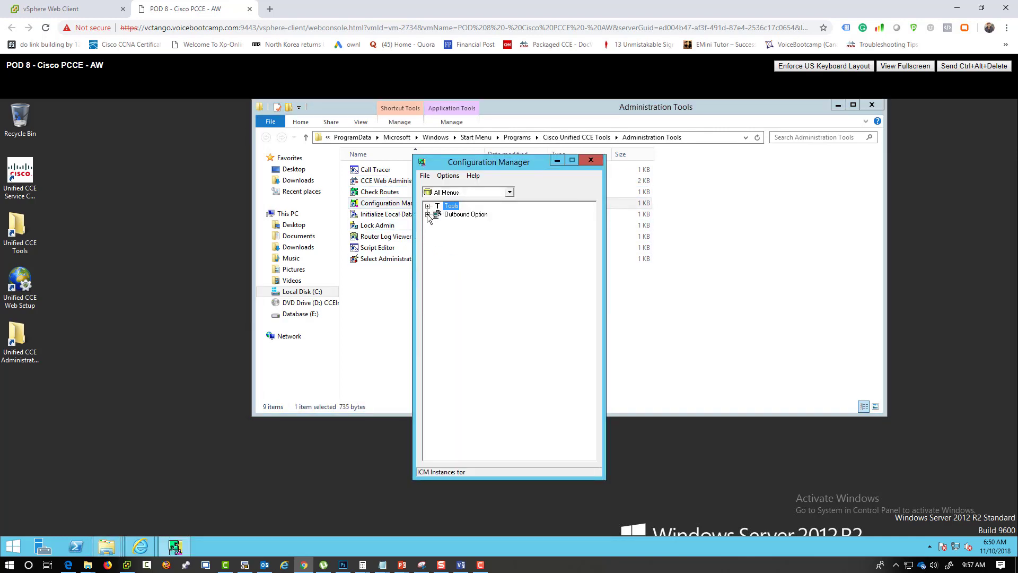
{"action": "left_click", "coordinate": [428, 214]}
{"action": "left_click", "coordinate": [428, 205]}
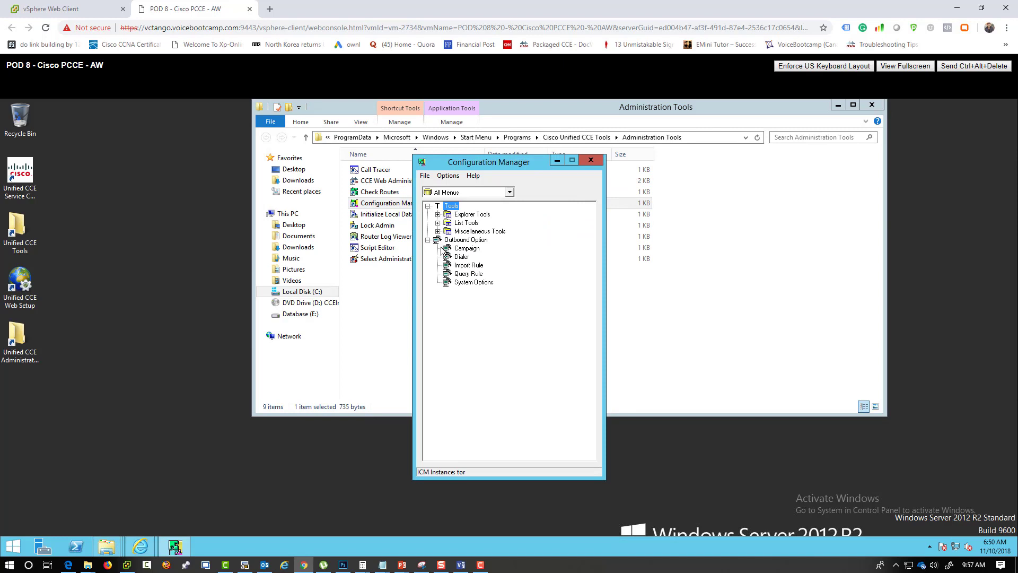
{"action": "left_click", "coordinate": [438, 231]}
{"action": "left_click", "coordinate": [438, 223]}
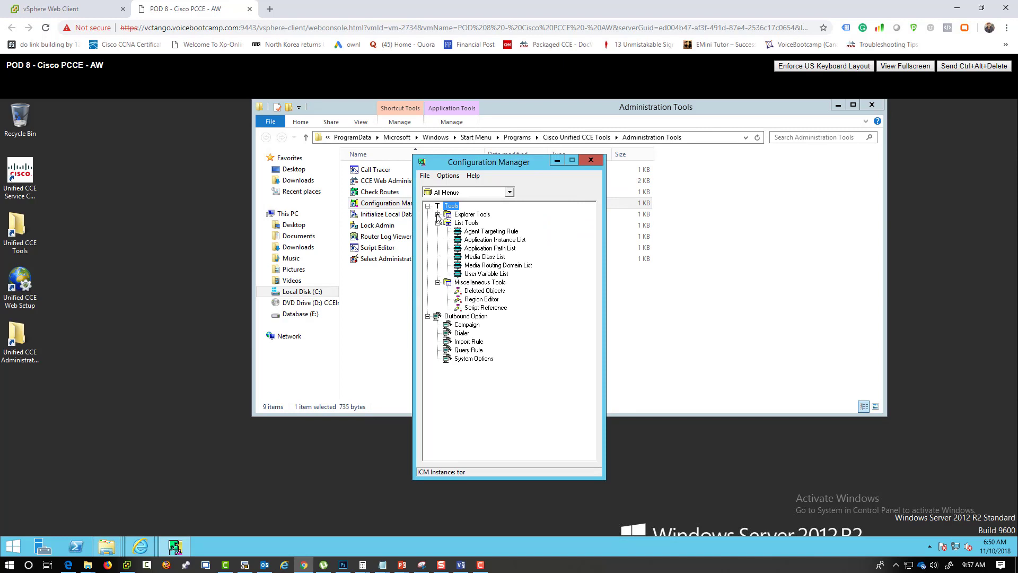
{"action": "left_click", "coordinate": [438, 214]}
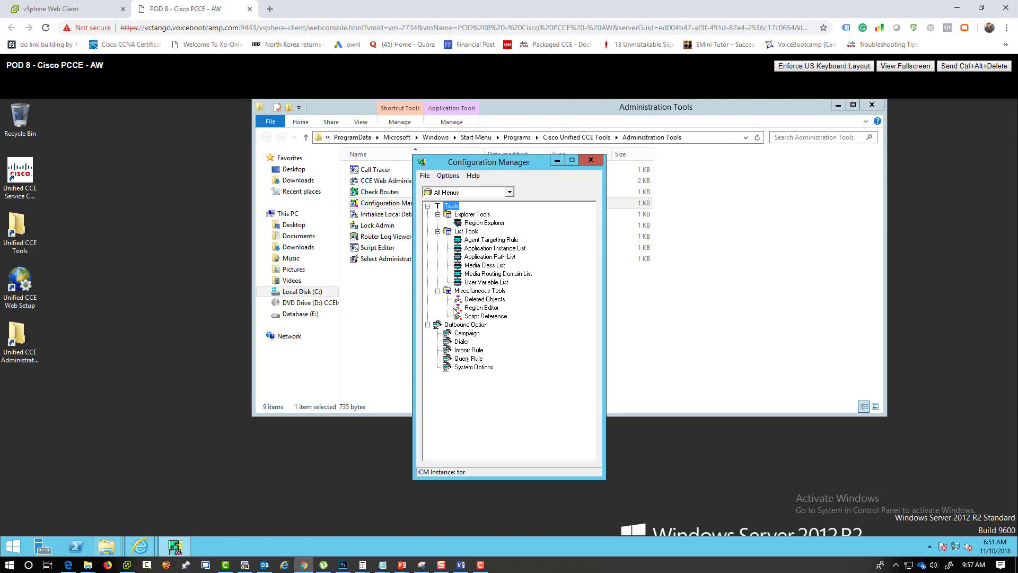
- Retrieve the Agent Targeting Rule list, inspect the AgentExtensions rule, close it, and move Configuration Manager aside
{"action": "left_click", "coordinate": [480, 241]}
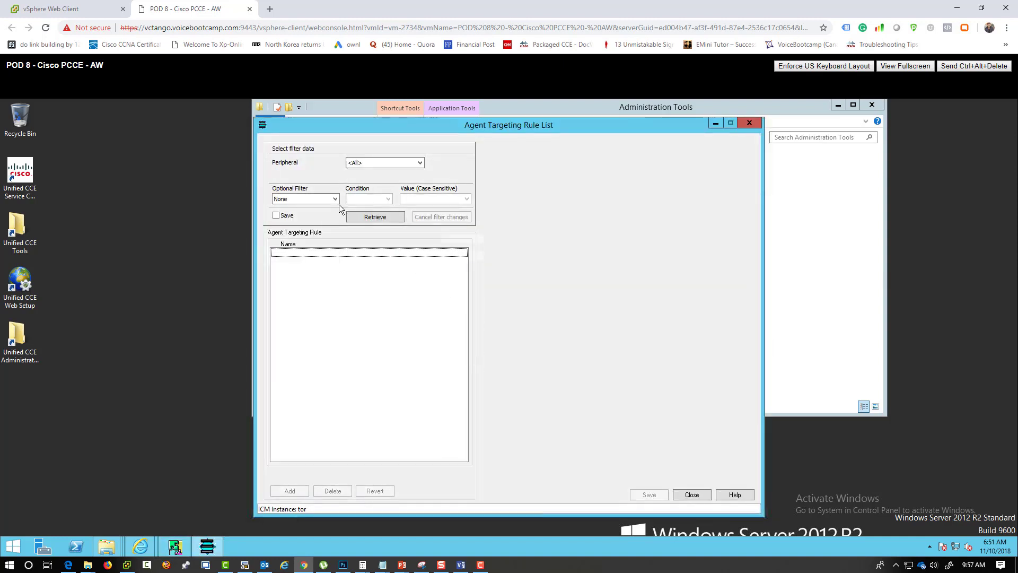
{"action": "left_click", "coordinate": [383, 217]}
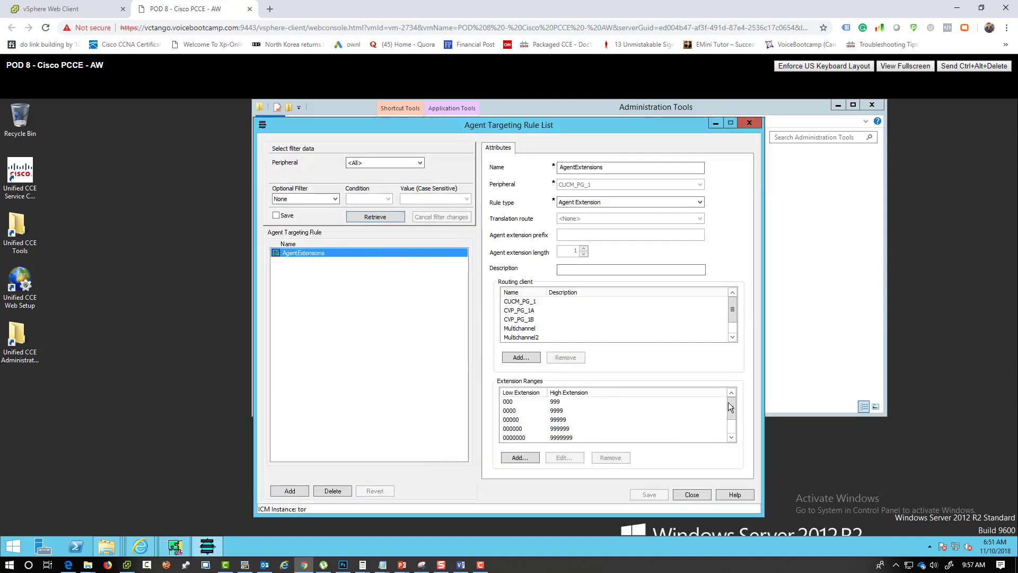
{"action": "left_click", "coordinate": [731, 439]}
{"action": "left_click", "coordinate": [731, 438]}
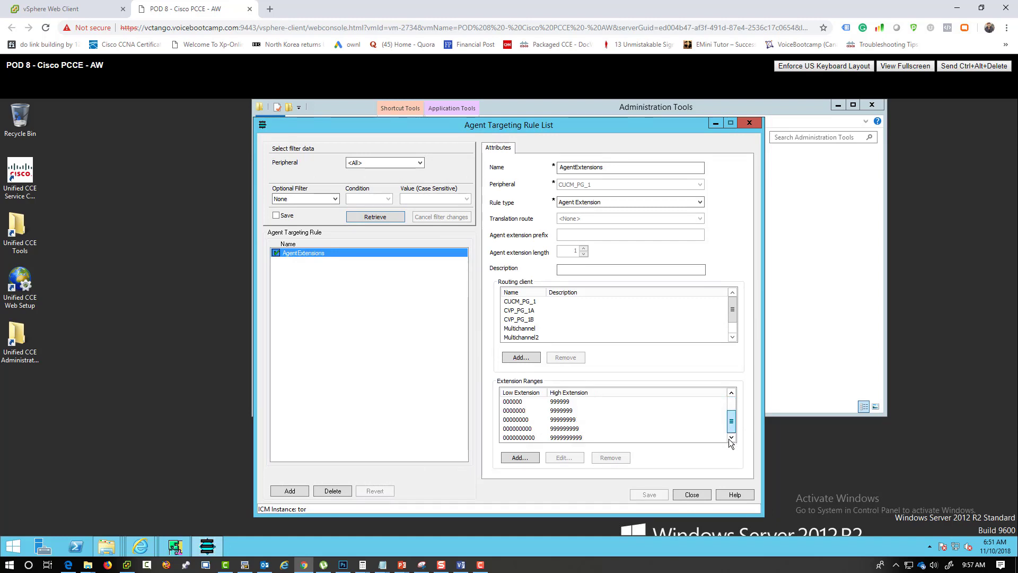
{"action": "left_click_drag", "start_coordinate": [732, 422], "coordinate": [728, 406]}
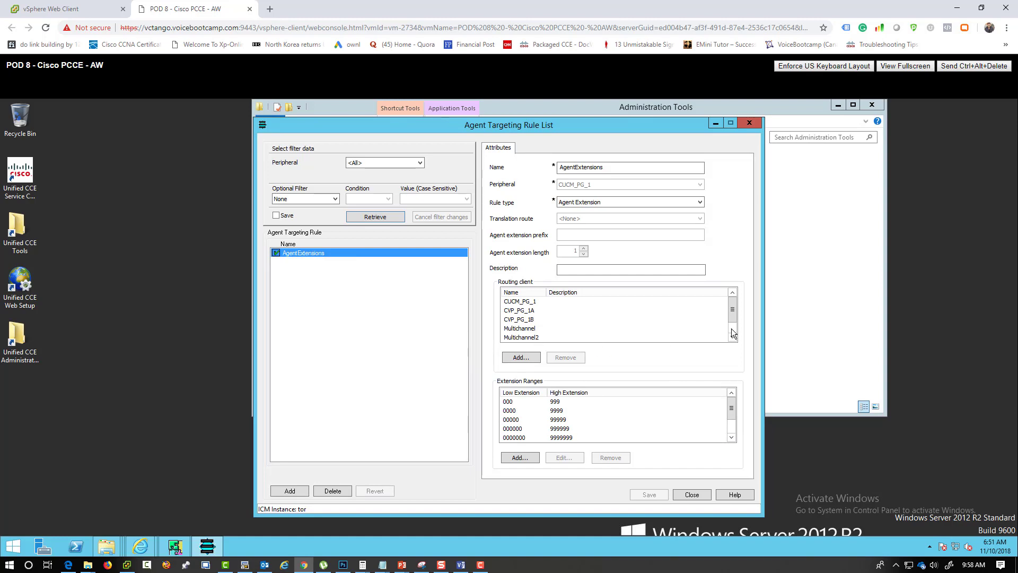
{"action": "scroll", "coordinate": [731, 334], "scroll_direction": "down", "scroll_amount": 1}
{"action": "scroll", "coordinate": [731, 333], "scroll_direction": "up", "scroll_amount": 1}
{"action": "left_click", "coordinate": [701, 496]}
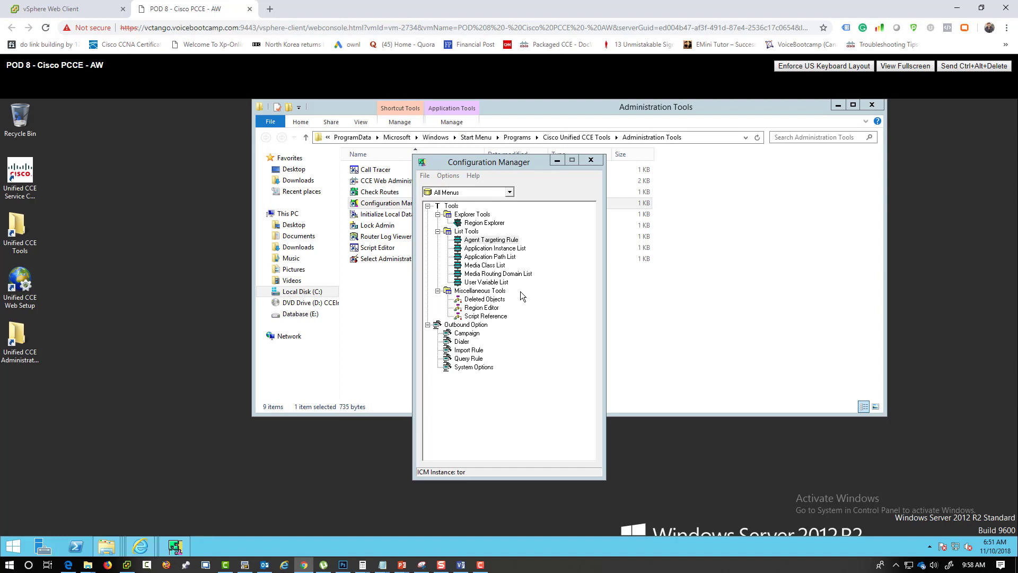
{"action": "left_click_drag", "start_coordinate": [507, 168], "coordinate": [251, 159]}
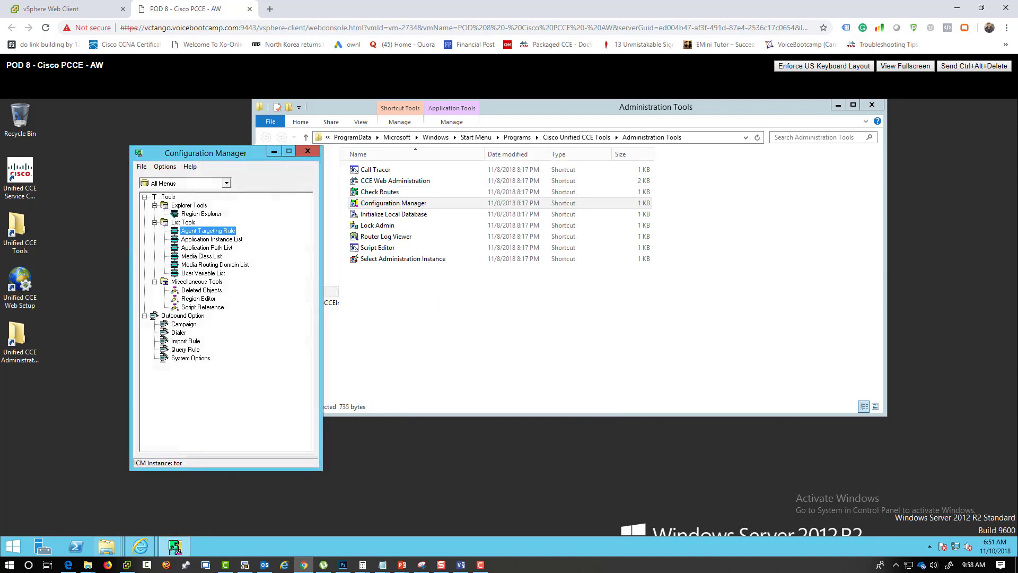
{"action": "left_click", "coordinate": [379, 183]}
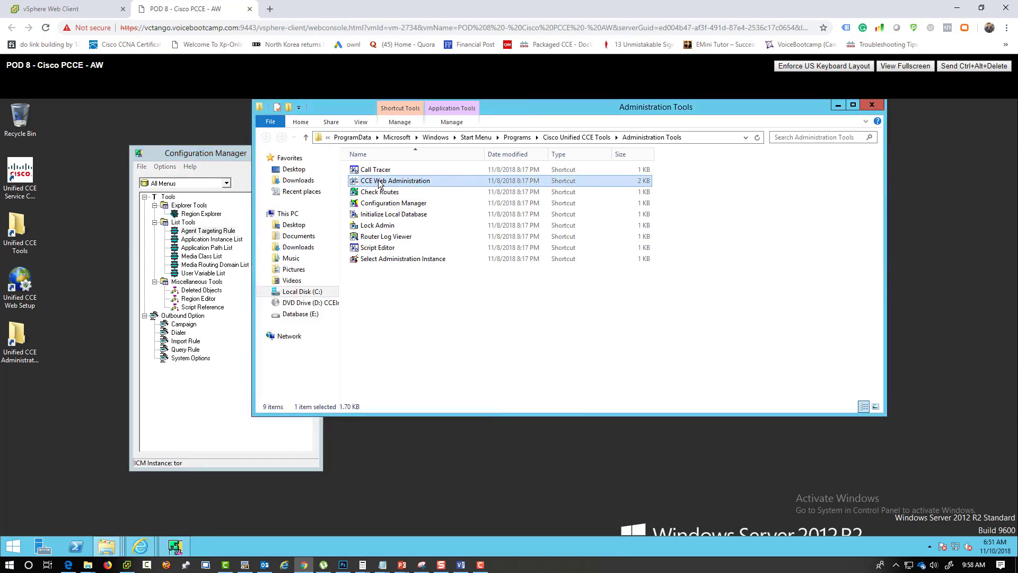
- Open CCE Web Administration past the certificate warning and sign in with the administrator account, retrying the password once
{"action": "double_click", "coordinate": [380, 183]}
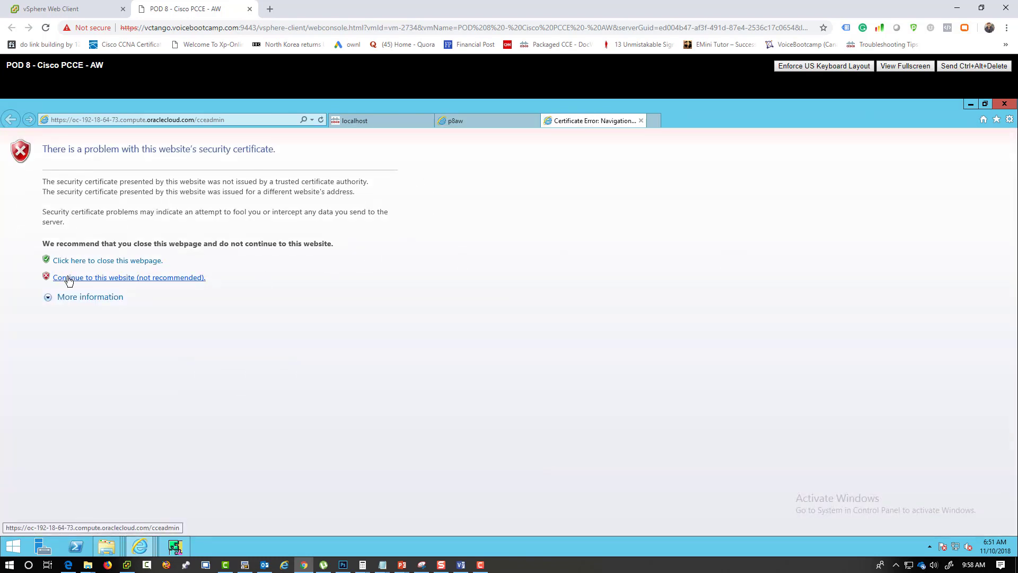
{"action": "left_click", "coordinate": [69, 278]}
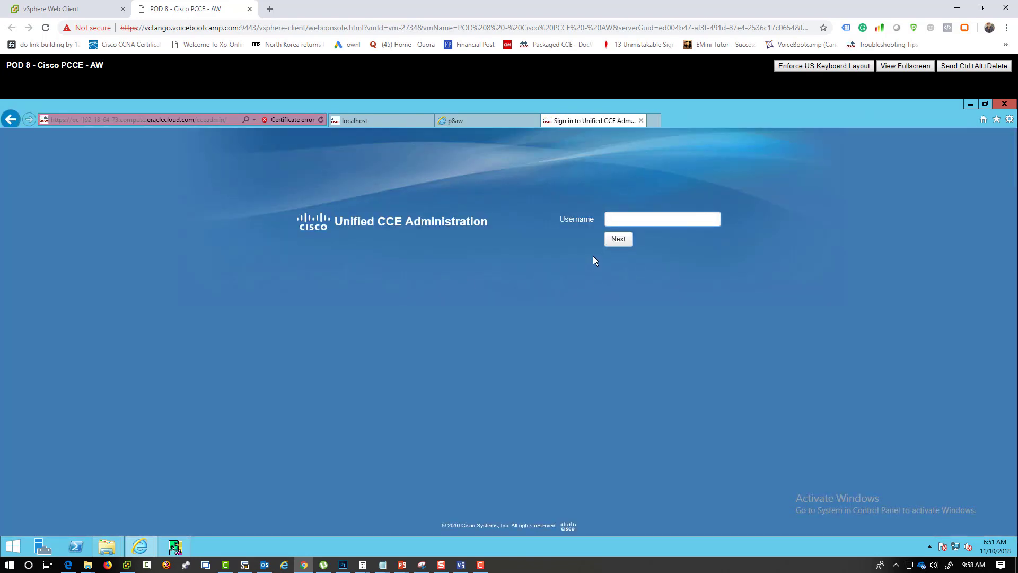
{"action": "key", "text": "Return"}
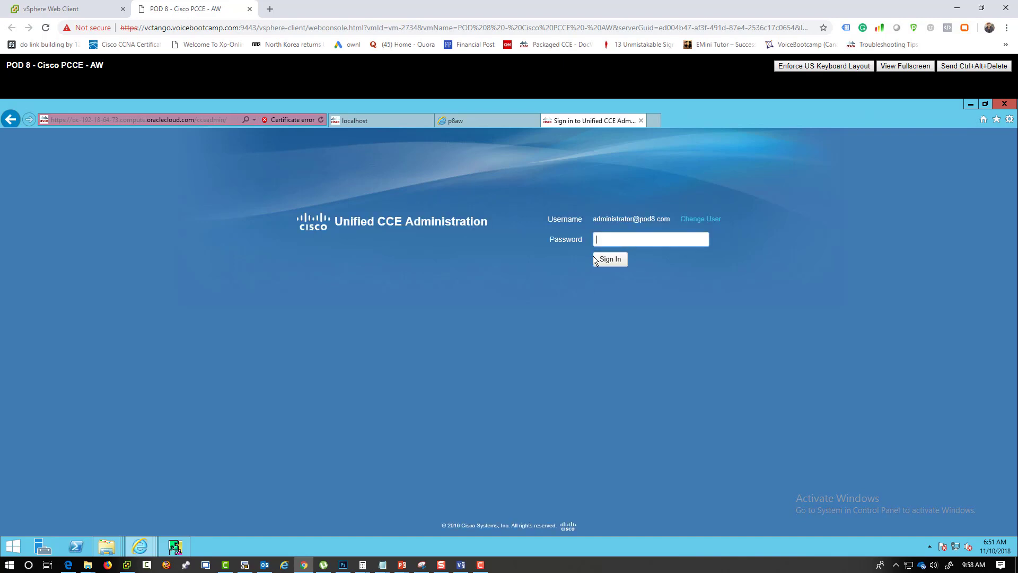
{"action": "type", "text": "•••••••••••••"}
{"action": "key", "text": "Return"}
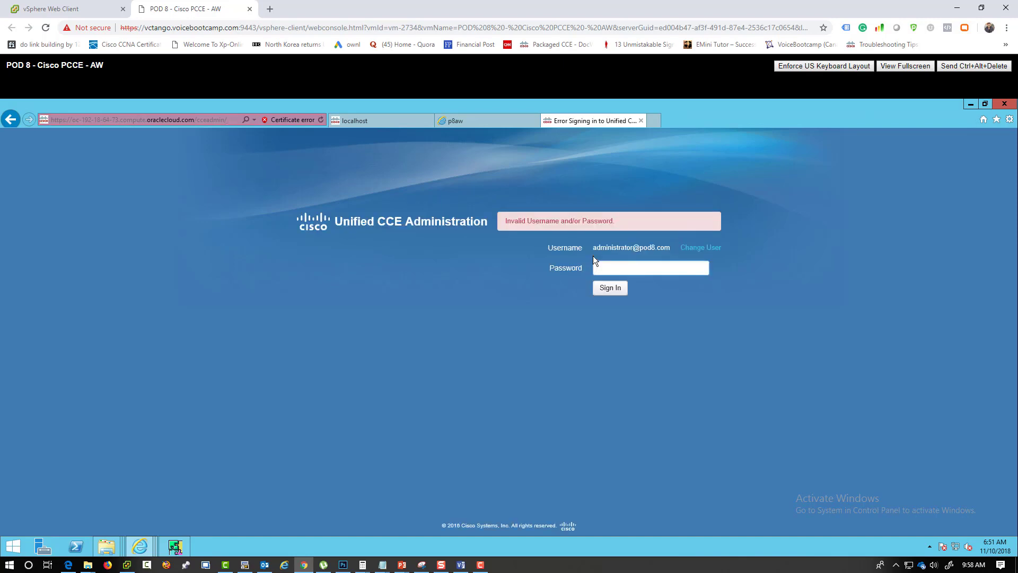
{"action": "type", "text": "•••••••••••••"}
{"action": "key", "text": "Return"}
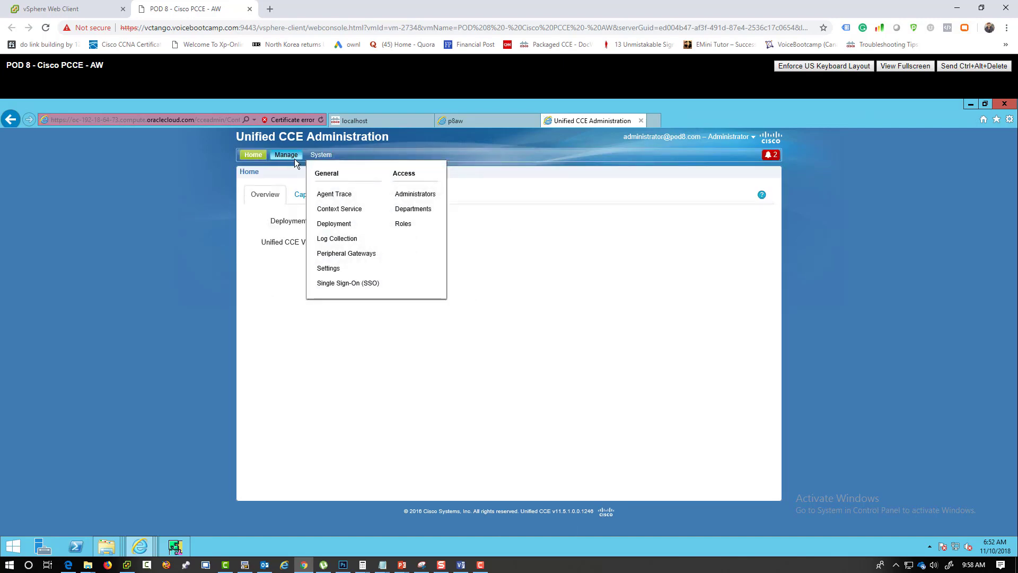
{"action": "mouse_move", "coordinate": [294, 158]}
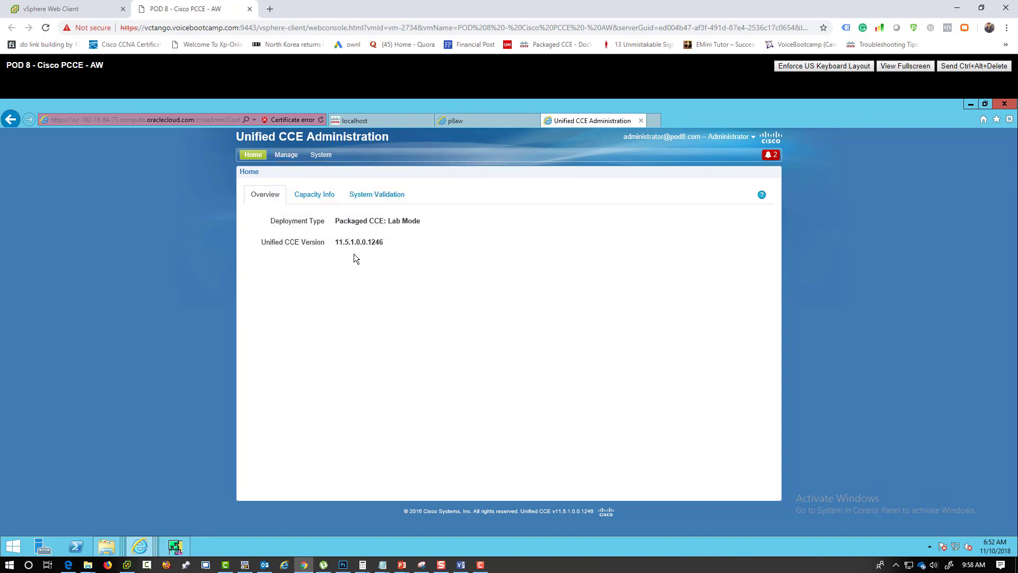
- Review the Unified CCE version and the Capacity Info rules, including the Call Types limit of 4000
{"action": "left_click_drag", "start_coordinate": [264, 242], "coordinate": [358, 248]}
{"action": "left_click", "coordinate": [320, 196]}
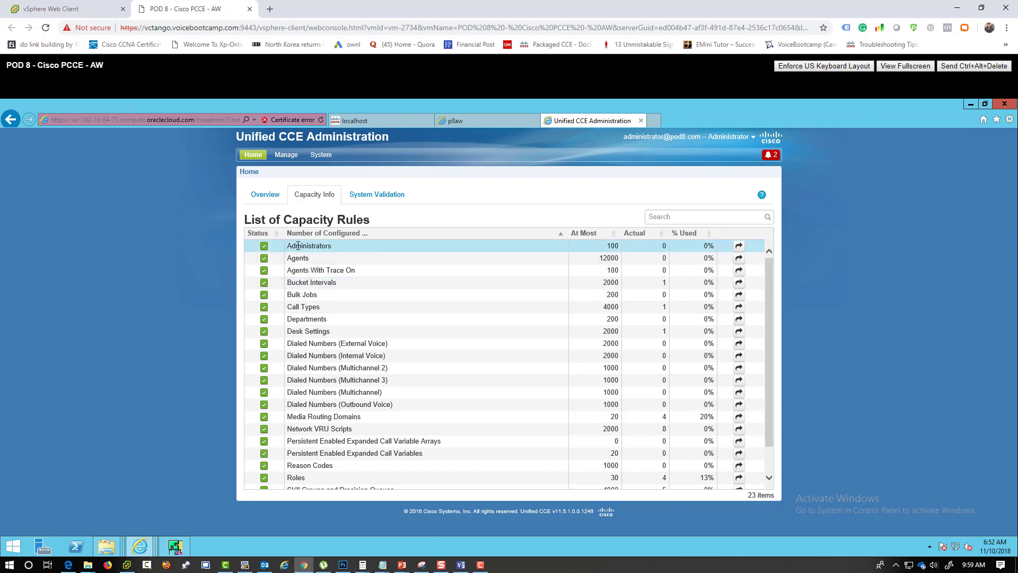
{"action": "left_click_drag", "start_coordinate": [291, 246], "coordinate": [344, 246]}
{"action": "left_click", "coordinate": [403, 280]}
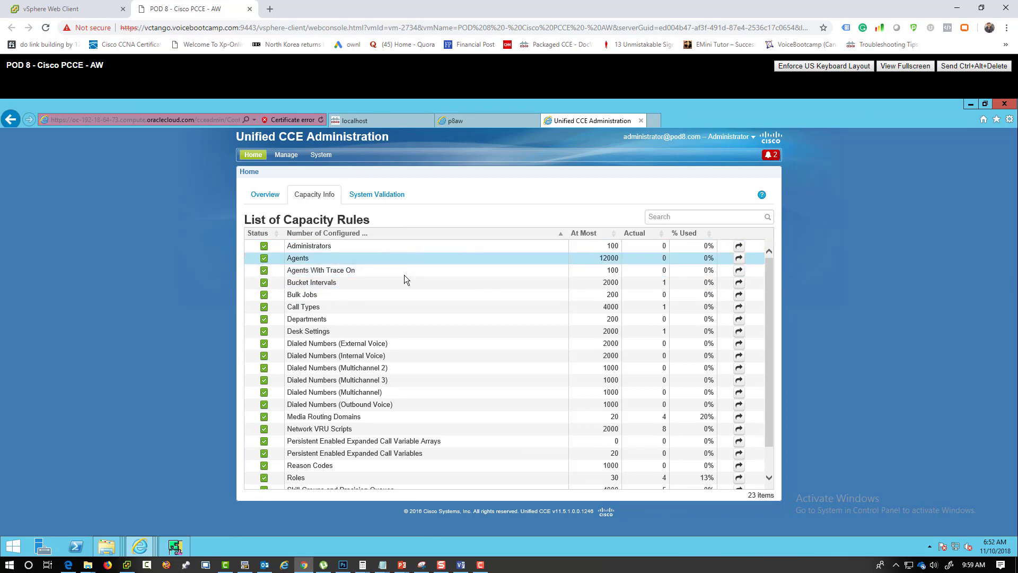
{"action": "left_click", "coordinate": [406, 311]}
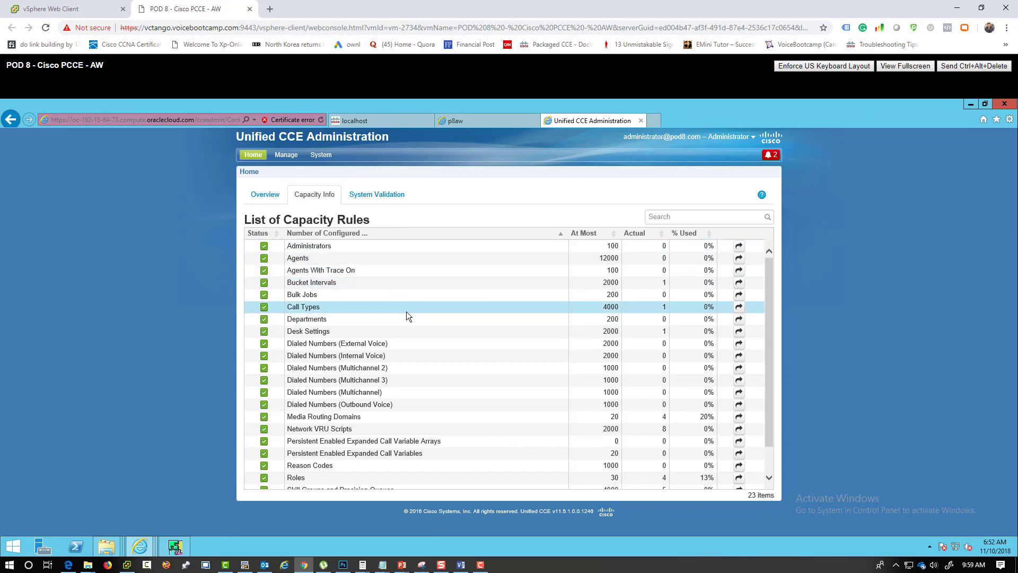
{"action": "double_click", "coordinate": [614, 312]}
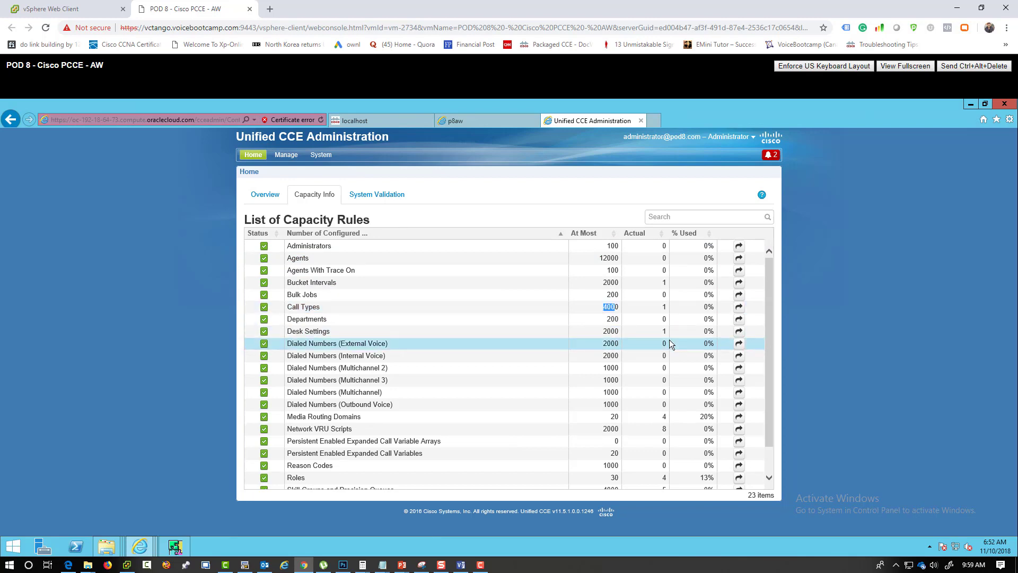
{"action": "left_click", "coordinate": [663, 309]}
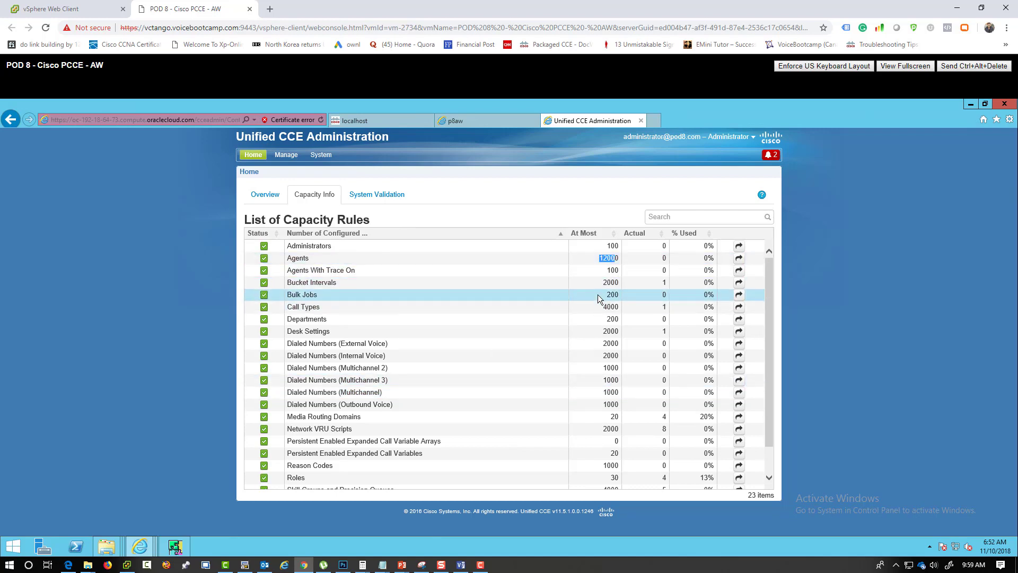
- Jump to the Desk Settings list, view the Manage menu, and minimize the browser
{"action": "scroll", "coordinate": [572, 353], "scroll_direction": "down", "scroll_amount": 2}
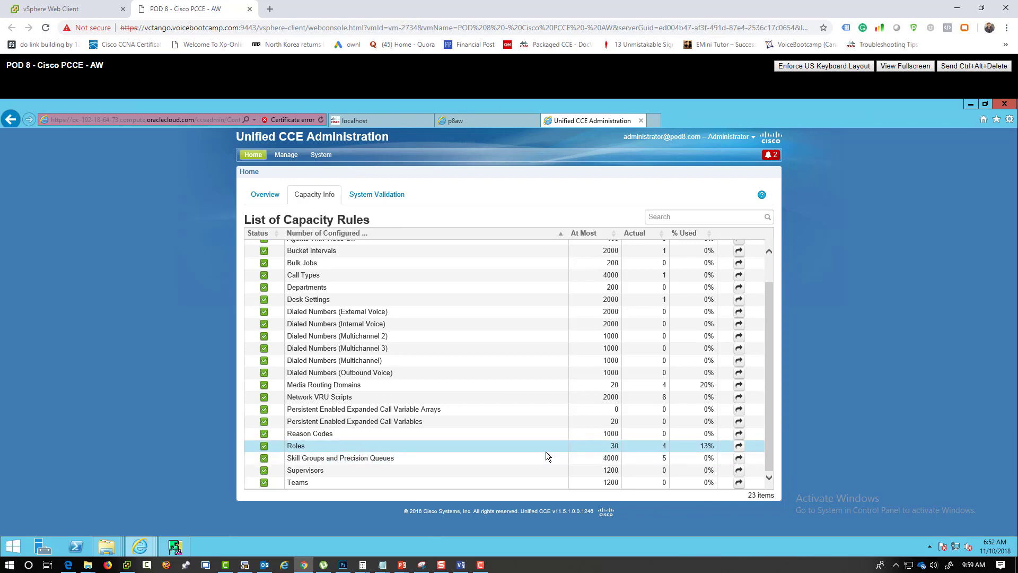
{"action": "left_click_drag", "start_coordinate": [771, 466], "coordinate": [769, 398]}
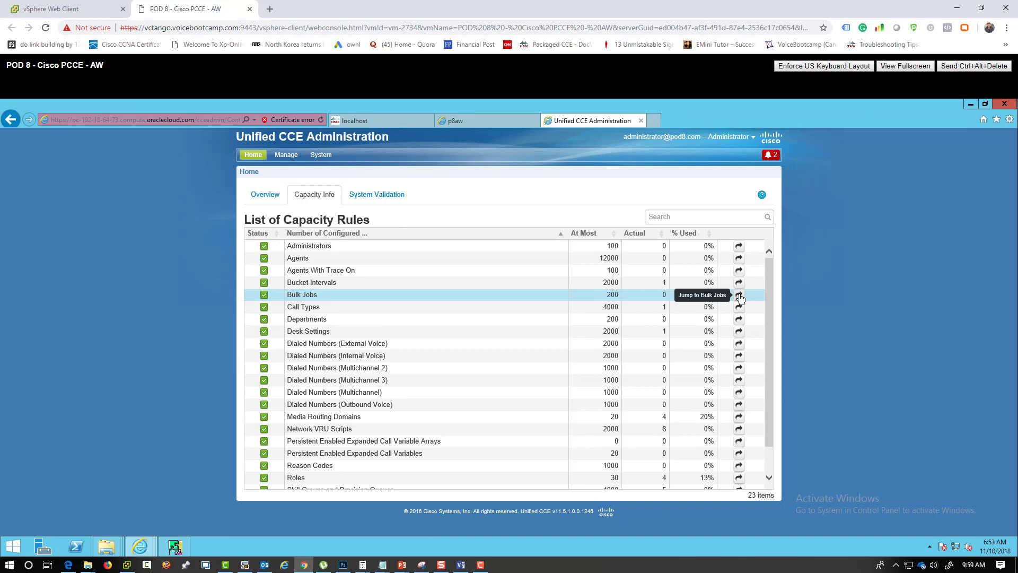
{"action": "left_click", "coordinate": [738, 333]}
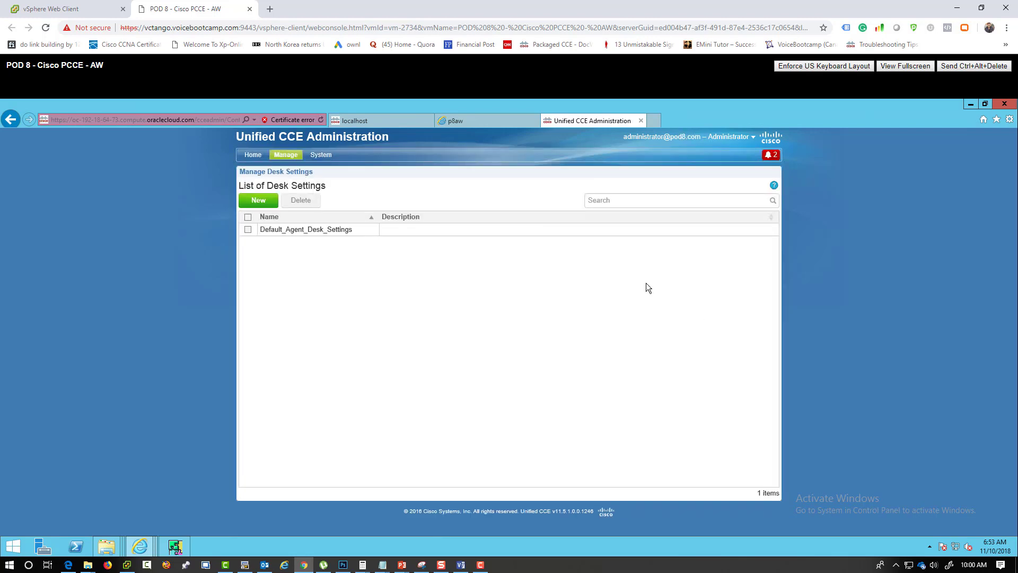
{"action": "left_click", "coordinate": [285, 155]}
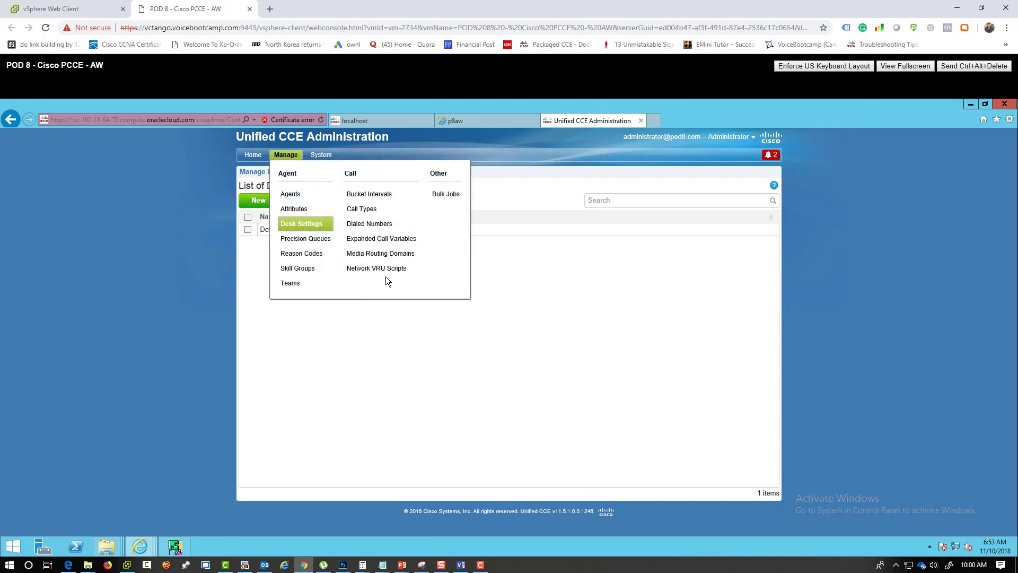
{"action": "left_click", "coordinate": [969, 108]}
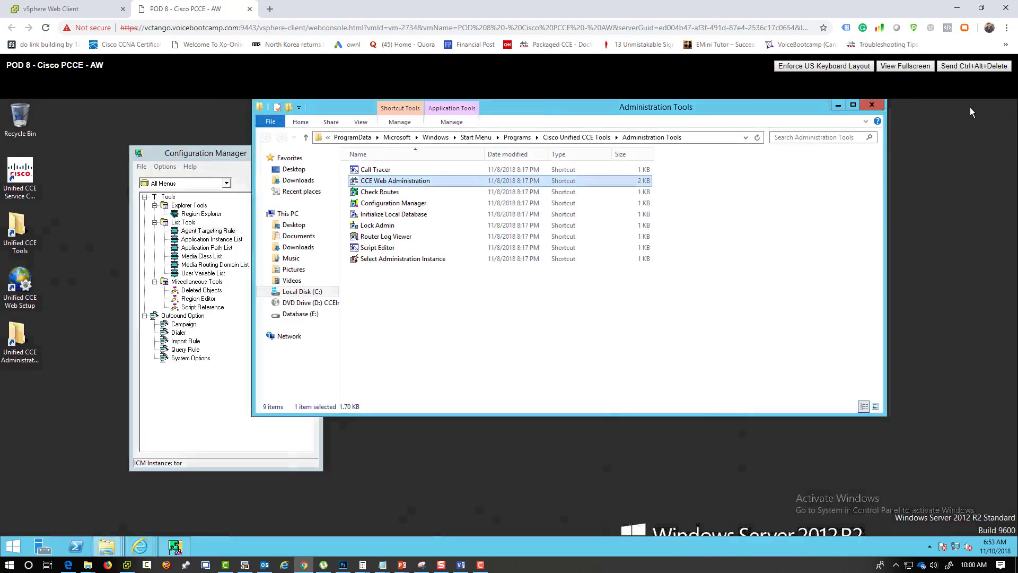
- Close the Administration Tools window and Configuration Manager
{"action": "left_click", "coordinate": [21, 245]}
{"action": "left_click", "coordinate": [870, 106]}
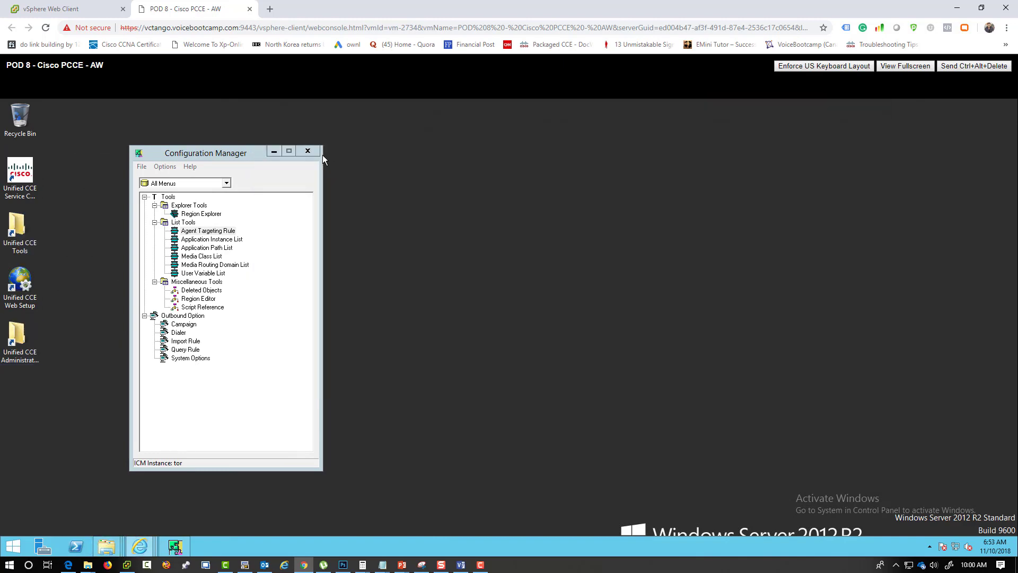
{"action": "left_click", "coordinate": [315, 152]}
- Launch ICMdba from the Unified CCE Tools folder and dismiss the error 6118 and follow-up messages
{"action": "double_click", "coordinate": [21, 232]}
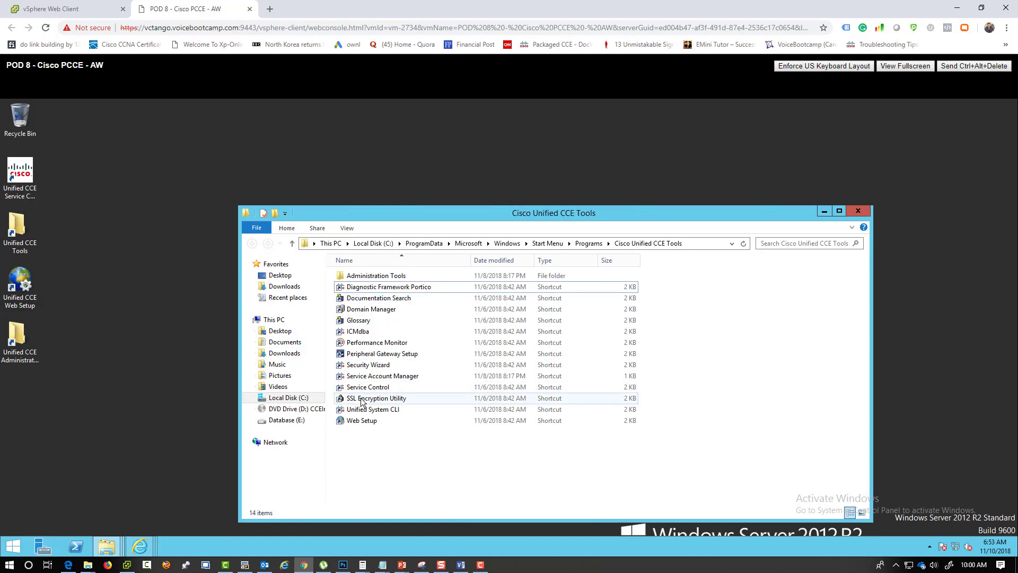
{"action": "left_click", "coordinate": [356, 333]}
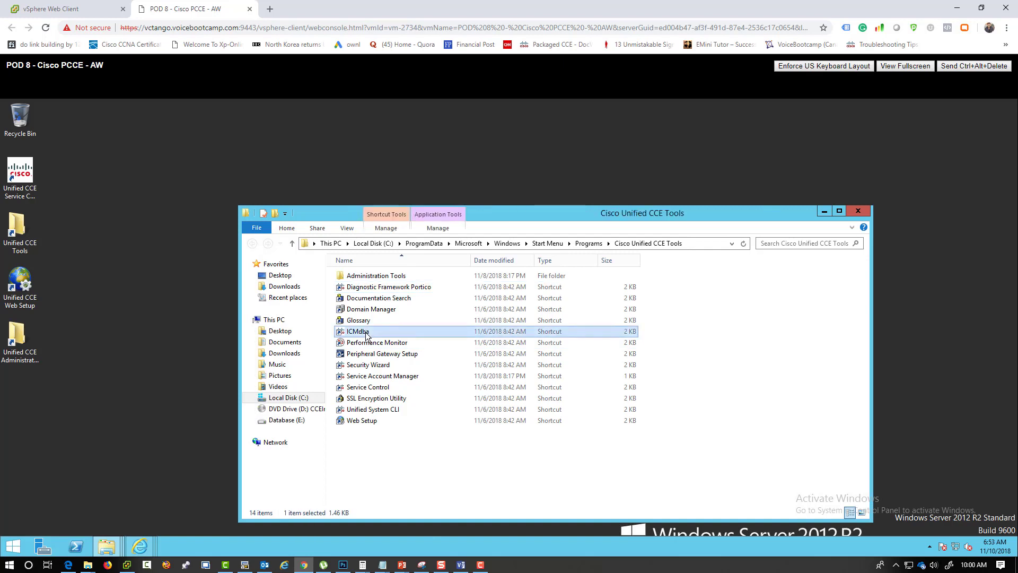
{"action": "double_click", "coordinate": [356, 332]}
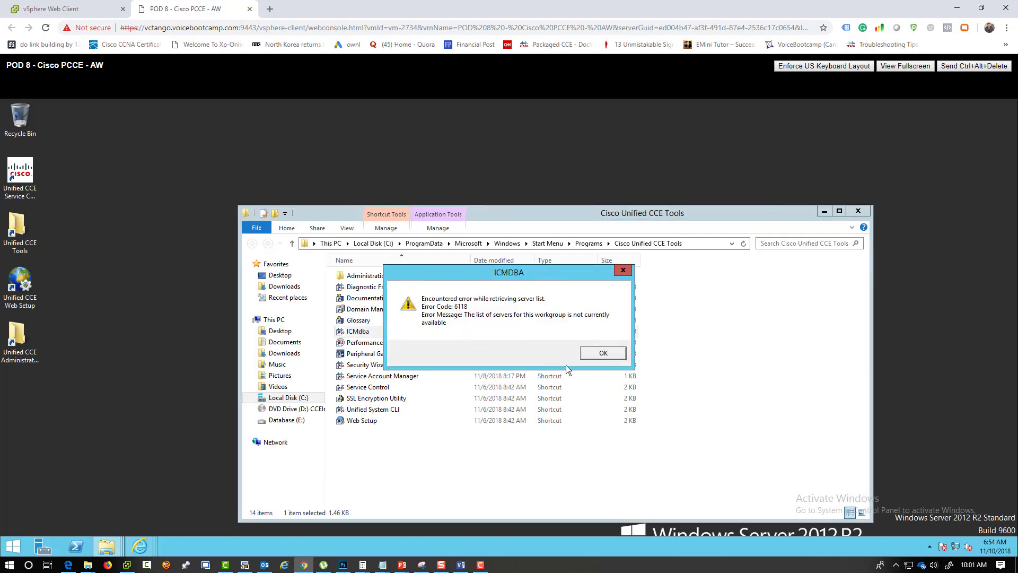
{"action": "left_click", "coordinate": [598, 353]}
{"action": "left_click", "coordinate": [597, 356]}
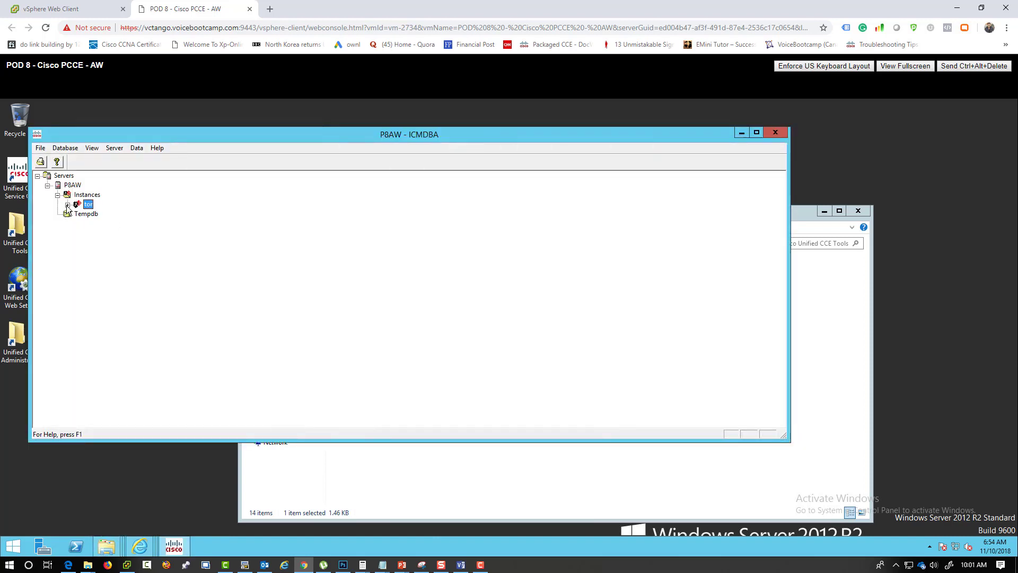
- Expand tor, Administration & Data Server, tor_awdb and tor_hds, and select tor_hds
{"action": "left_click", "coordinate": [67, 204]}
{"action": "double_click", "coordinate": [91, 214]}
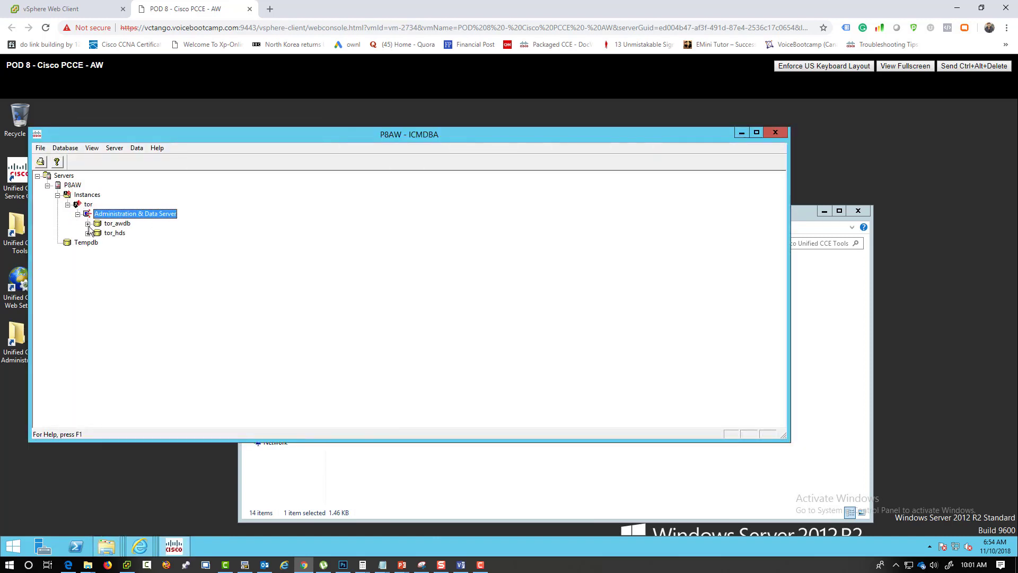
{"action": "double_click", "coordinate": [88, 234]}
{"action": "left_click", "coordinate": [125, 224]}
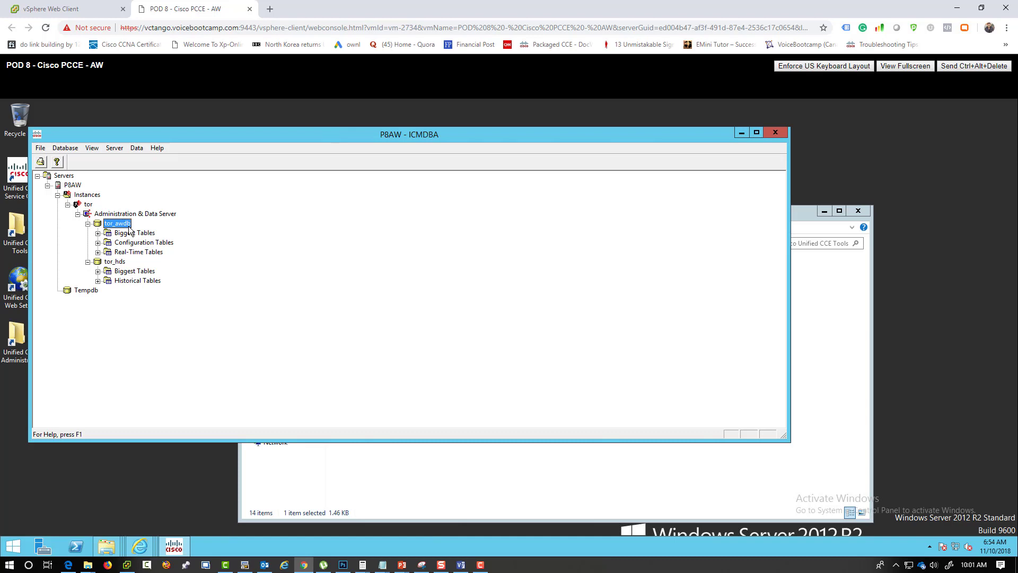
{"action": "left_click", "coordinate": [118, 262]}
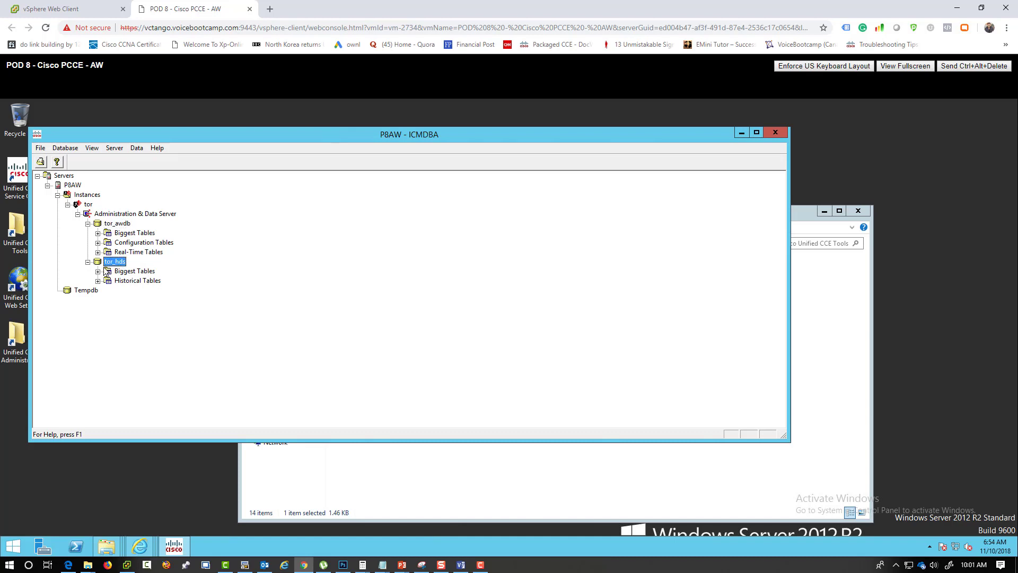
- Attempt Database > Expand on tor_hds, decline stopping the Distributor, then start Database > Estimate
{"action": "left_click", "coordinate": [61, 151]}
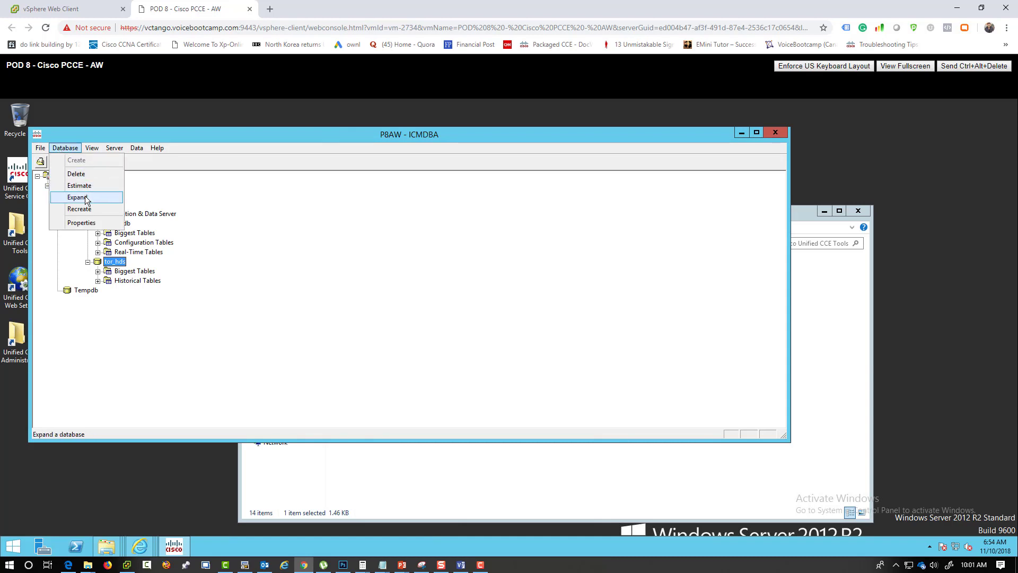
{"action": "left_click", "coordinate": [67, 151]}
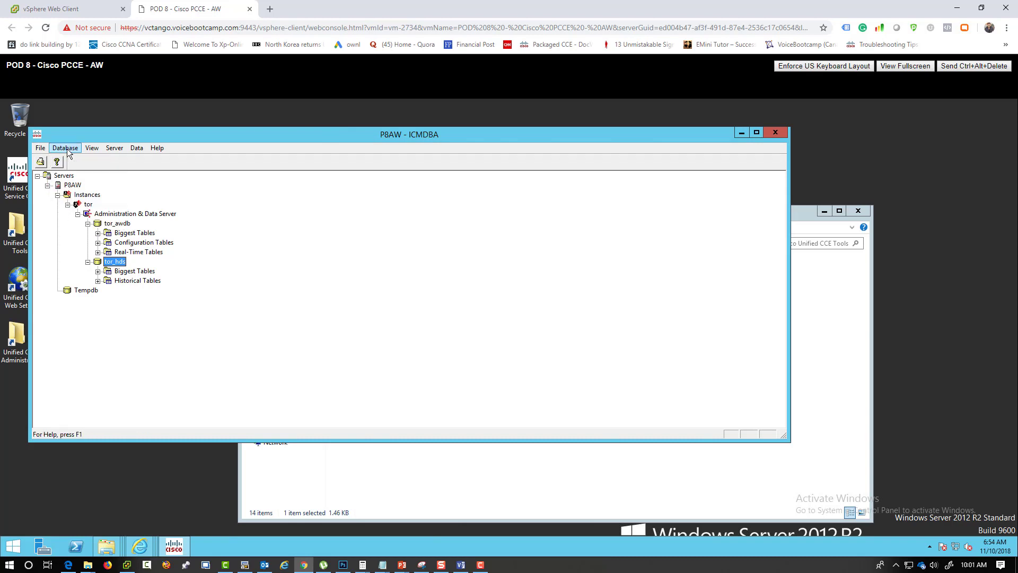
{"action": "left_click", "coordinate": [71, 153]}
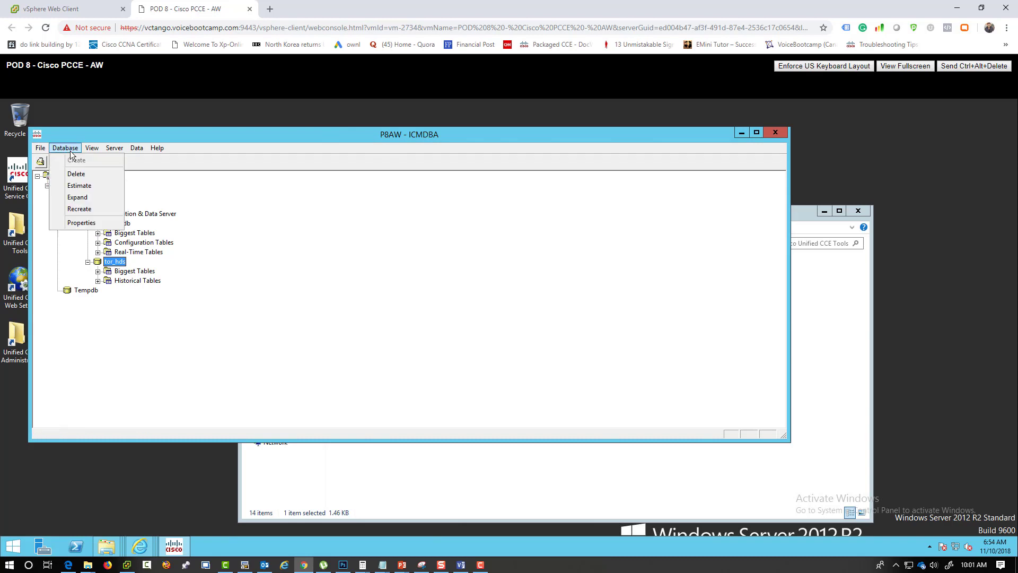
{"action": "left_click", "coordinate": [88, 198]}
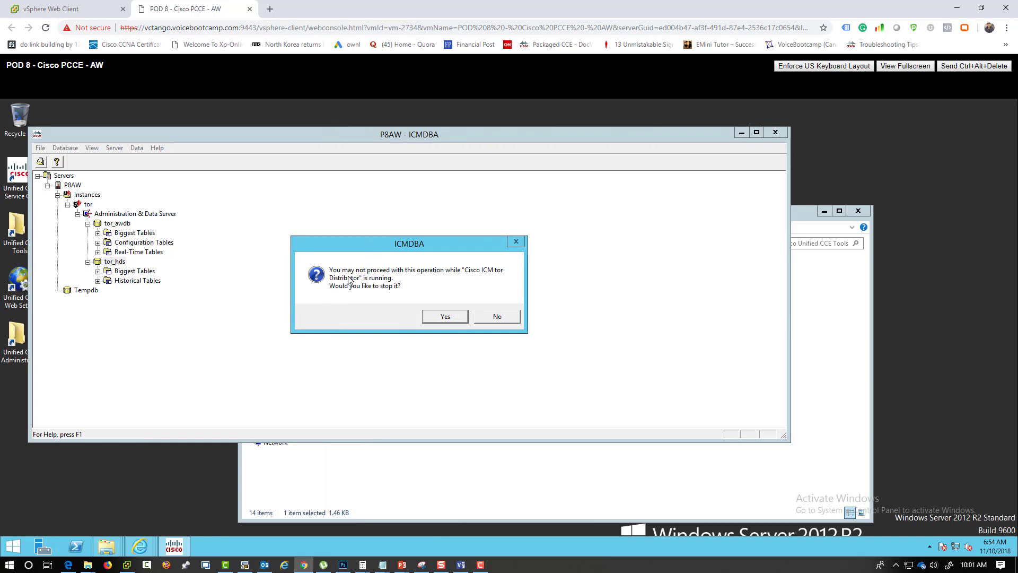
{"action": "left_click", "coordinate": [497, 316]}
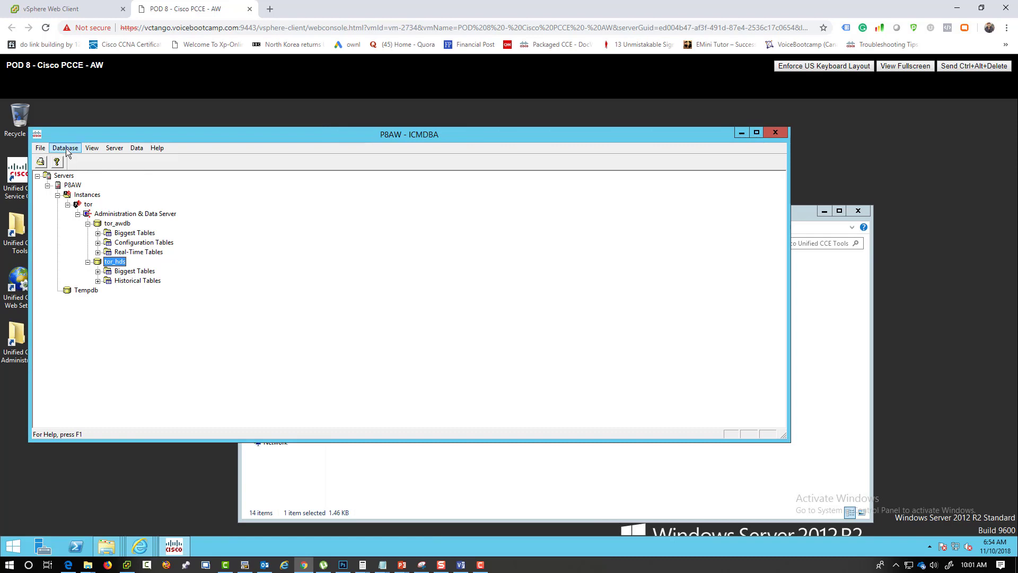
{"action": "left_click", "coordinate": [65, 149]}
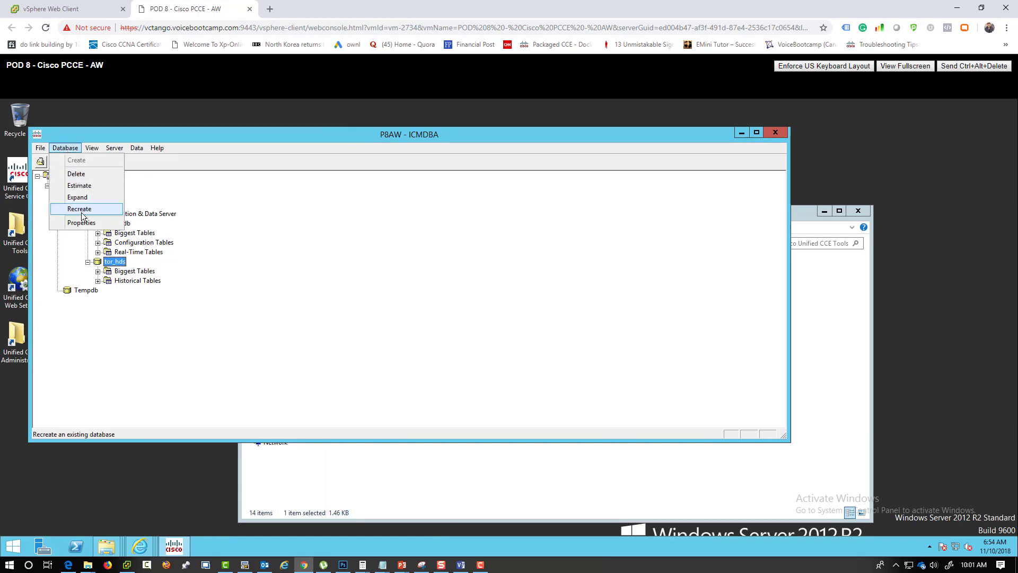
{"action": "left_click", "coordinate": [82, 185]}
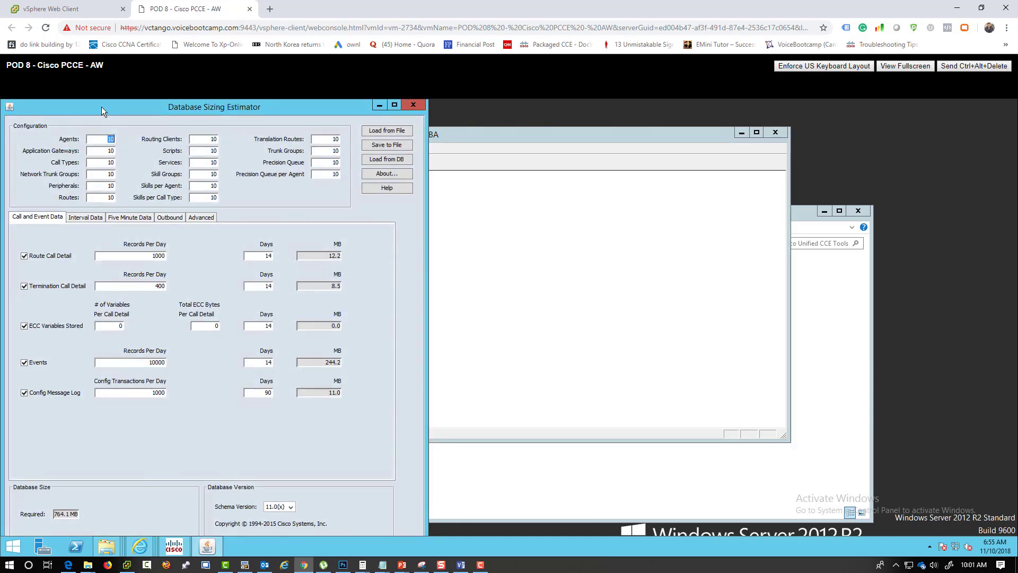
- Set Agents 500, Call Types 15, Skills per Agent 20, Precision Queue 1000 and Services 100
{"action": "left_click_drag", "start_coordinate": [100, 106], "coordinate": [359, 116]}
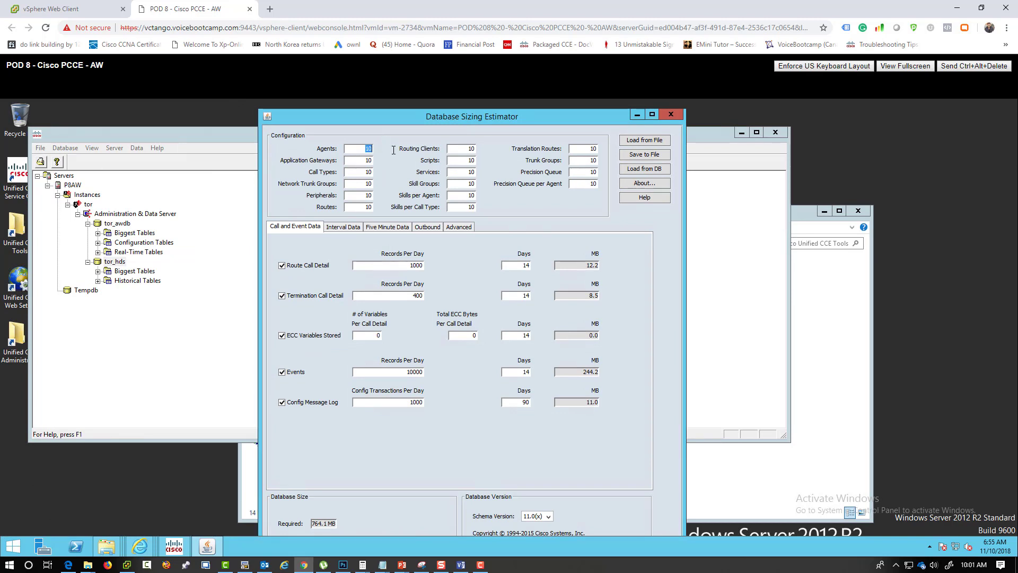
{"action": "type", "text": "500"}
{"action": "left_click_drag", "start_coordinate": [355, 160], "coordinate": [372, 172]}
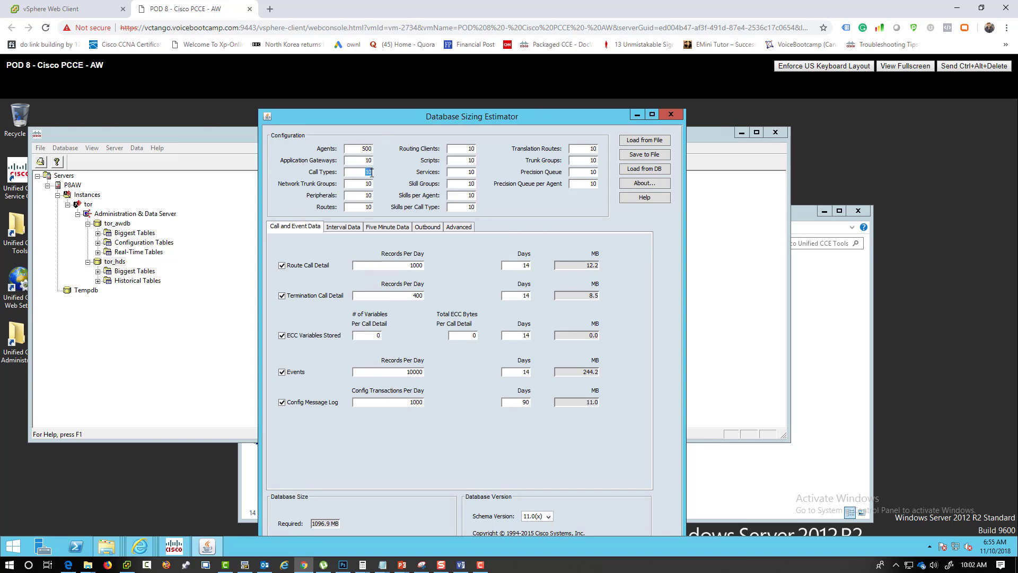
{"action": "type", "text": "15"}
{"action": "left_click_drag", "start_coordinate": [460, 195], "coordinate": [499, 196]}
{"action": "type", "text": "20"}
{"action": "left_click_drag", "start_coordinate": [587, 172], "coordinate": [602, 171]}
{"action": "type", "text": "100"}
{"action": "left_click_drag", "start_coordinate": [585, 172], "coordinate": [615, 172]}
{"action": "type", "text": "1000"}
{"action": "left_click_drag", "start_coordinate": [455, 172], "coordinate": [499, 172]}
{"action": "type", "text": "100"}
- Keep schema version 11.0(x) and exclude Events, Config Message Log and ECC Variables Stored
{"action": "left_click", "coordinate": [536, 517]}
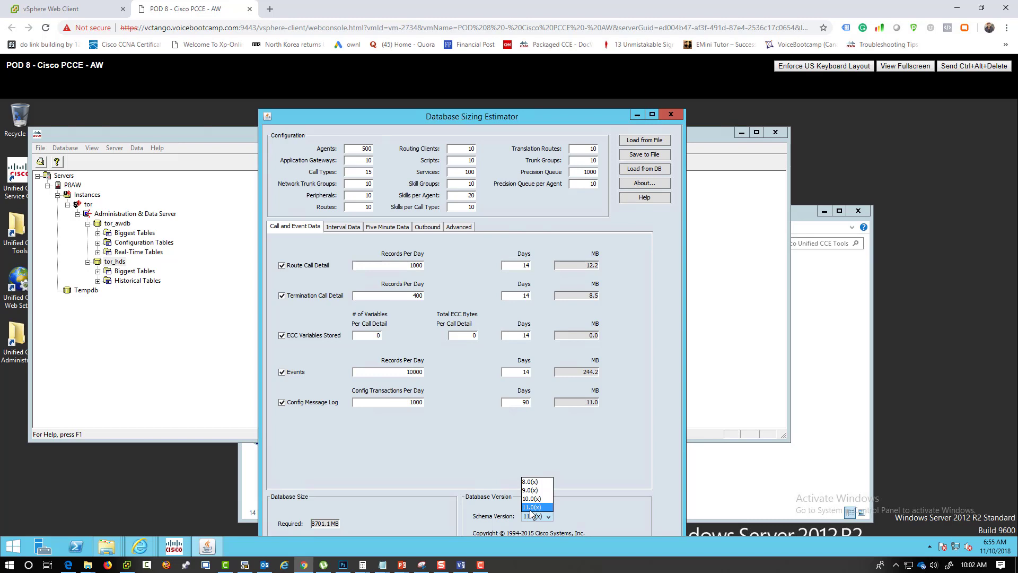
{"action": "left_click", "coordinate": [407, 516]}
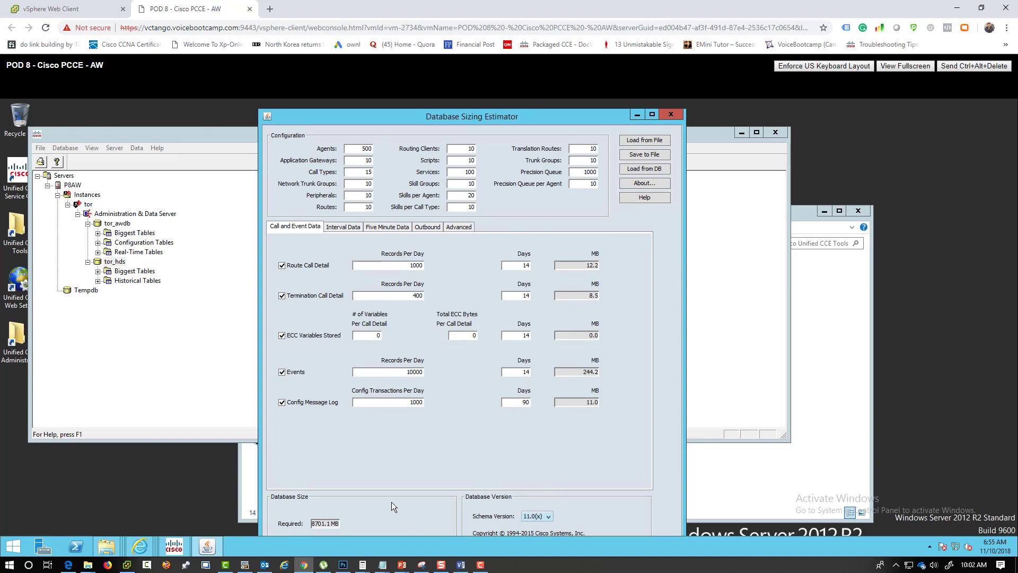
{"action": "left_click", "coordinate": [293, 372]}
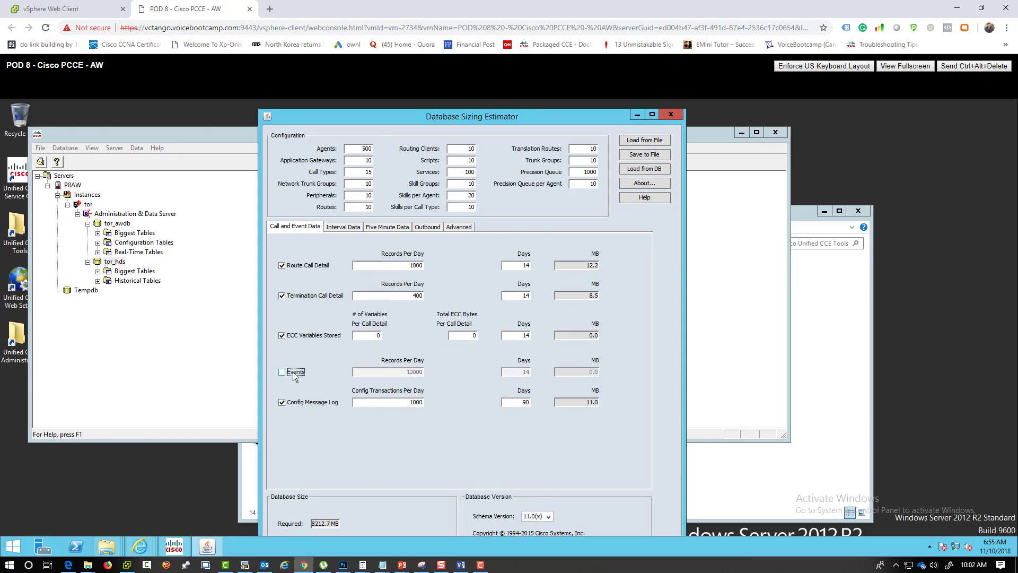
{"action": "left_click", "coordinate": [310, 404]}
{"action": "left_click", "coordinate": [313, 339]}
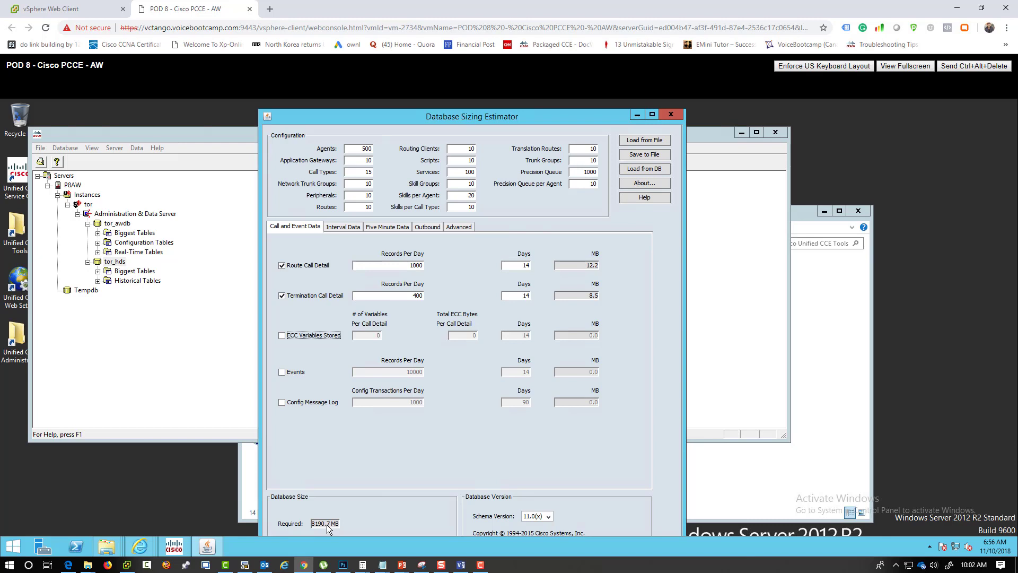
- Close the sizing estimator, look over the Server, Data and File menus, and exit ICMDBA
{"action": "left_click", "coordinate": [669, 115]}
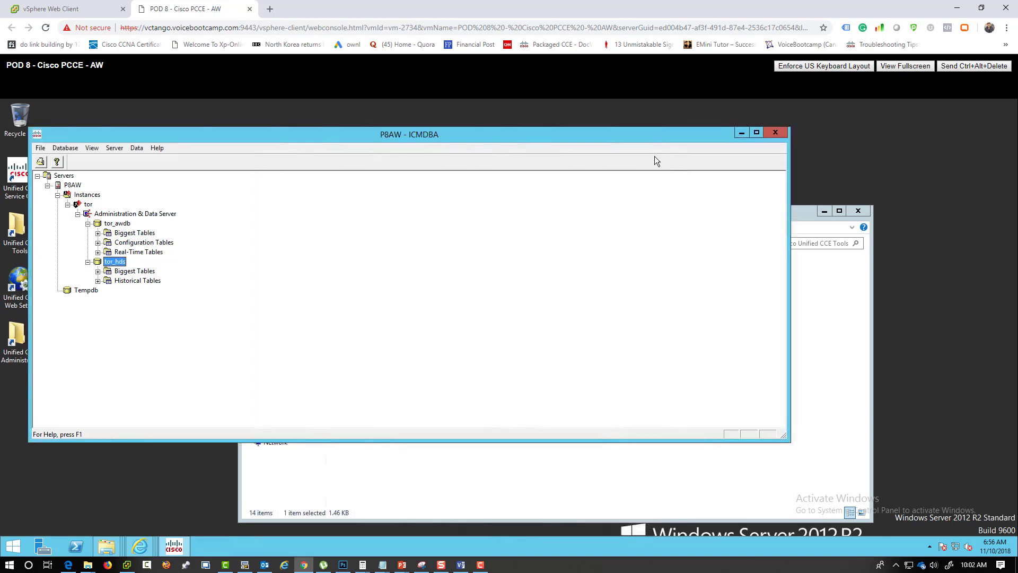
{"action": "left_click", "coordinate": [104, 149]}
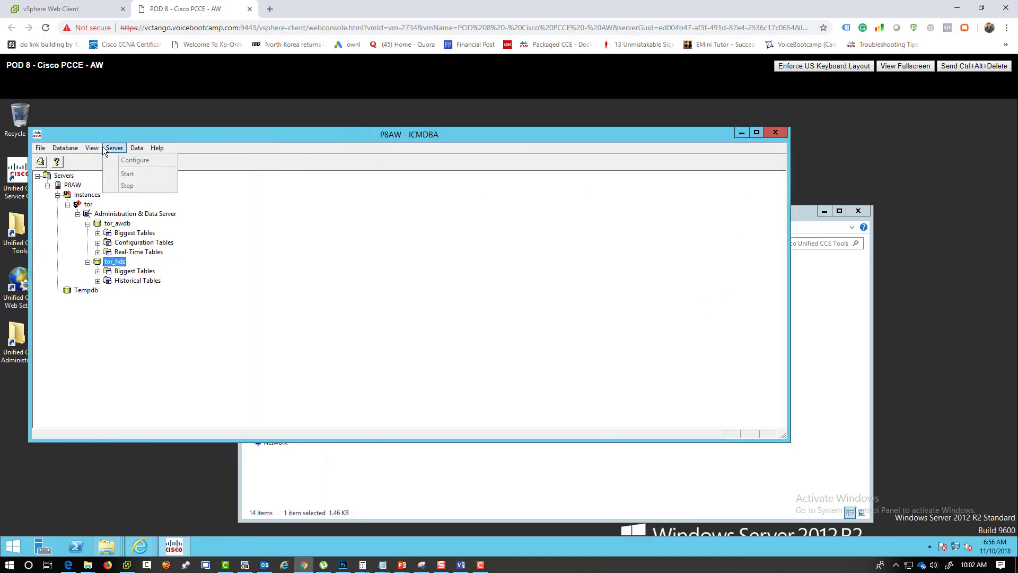
{"action": "mouse_move", "coordinate": [139, 150]}
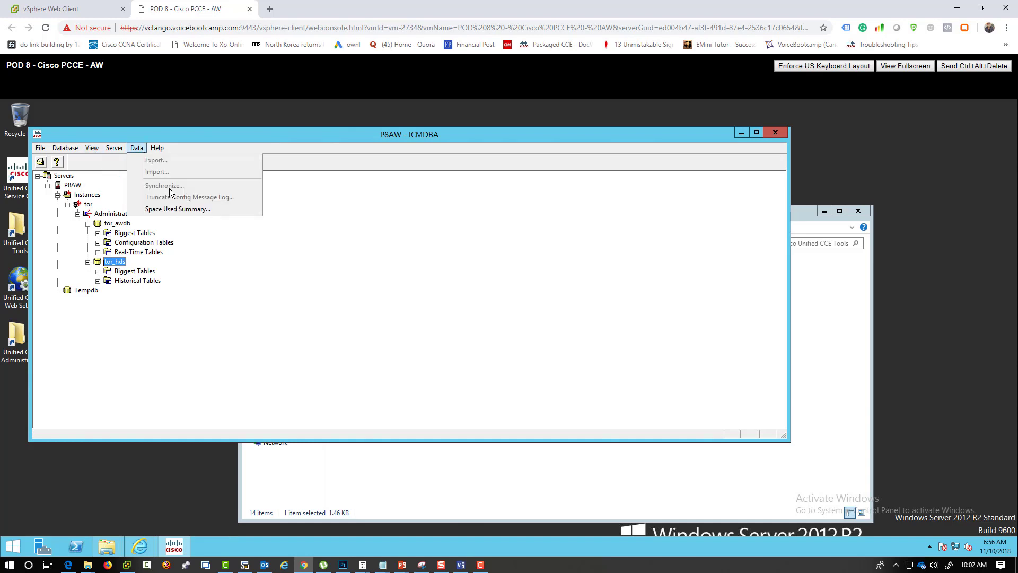
{"action": "mouse_move", "coordinate": [42, 149]}
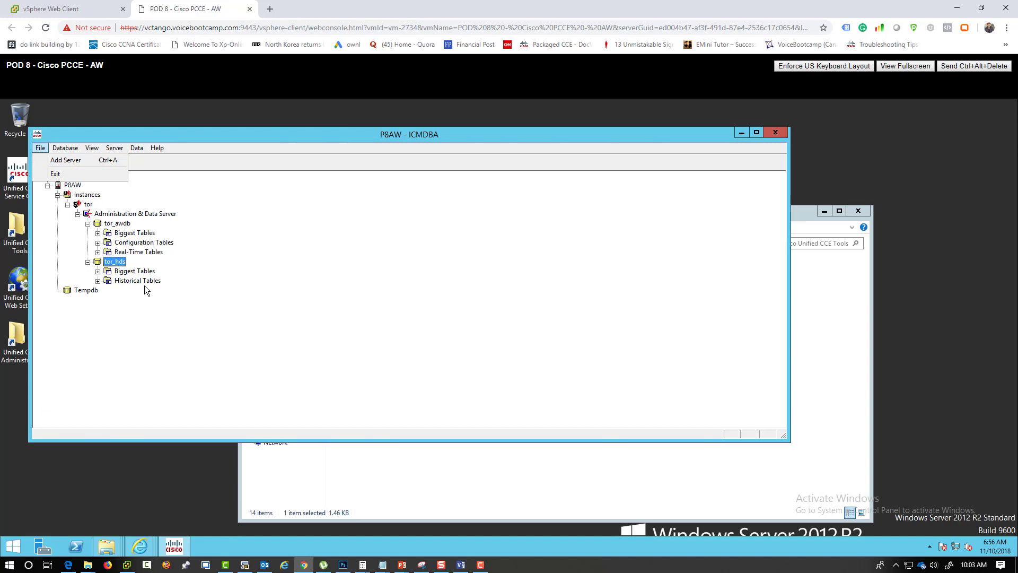
{"action": "left_click", "coordinate": [777, 130]}
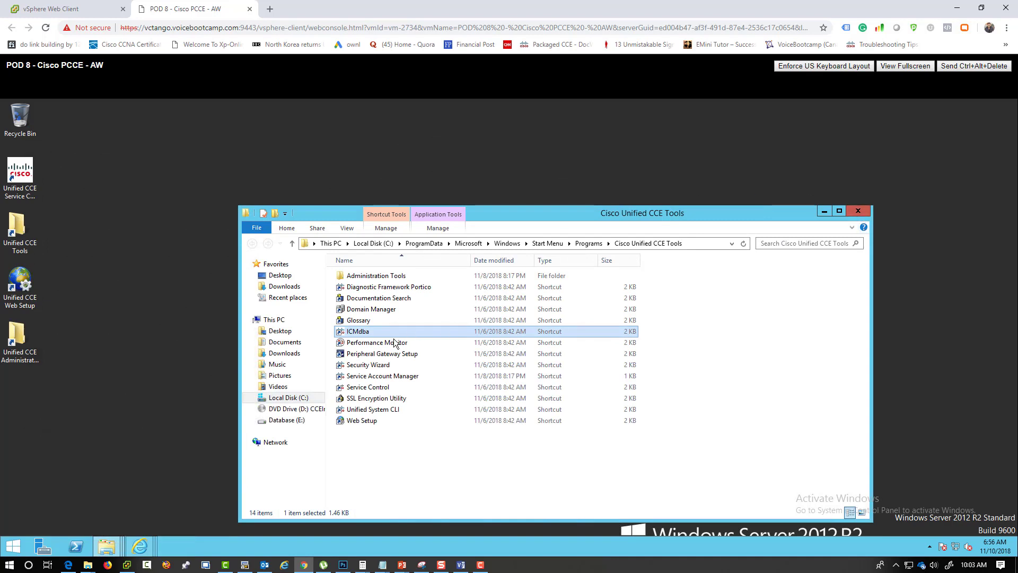
{"action": "left_click", "coordinate": [392, 343]}
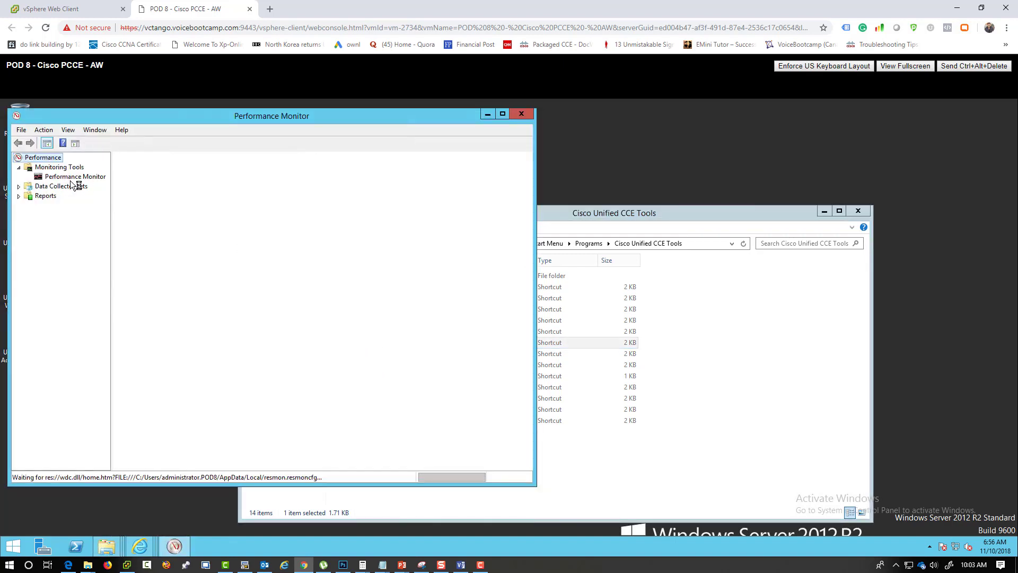
{"action": "left_click", "coordinate": [74, 178]}
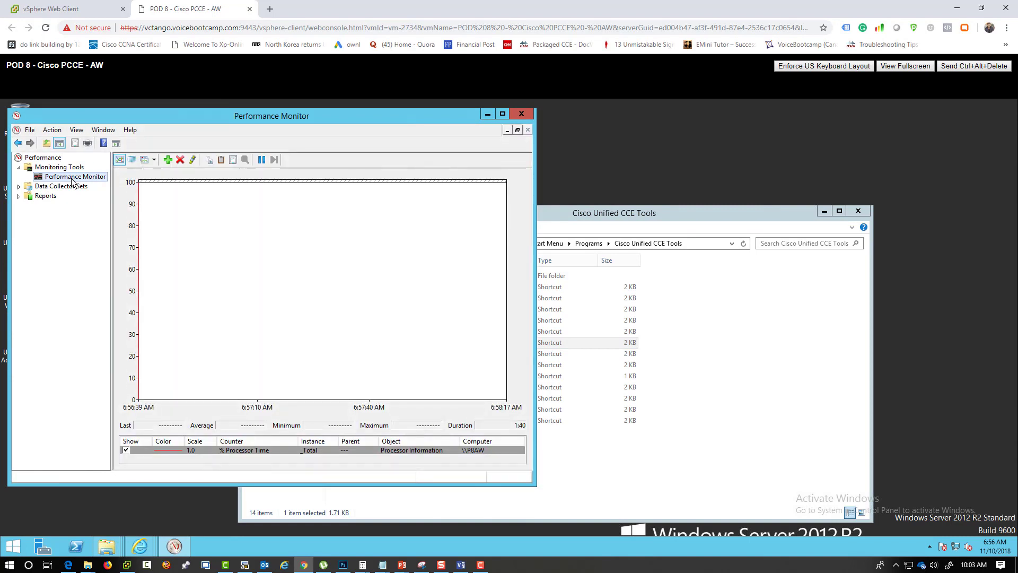
{"action": "left_click_drag", "start_coordinate": [166, 116], "coordinate": [262, 121]}
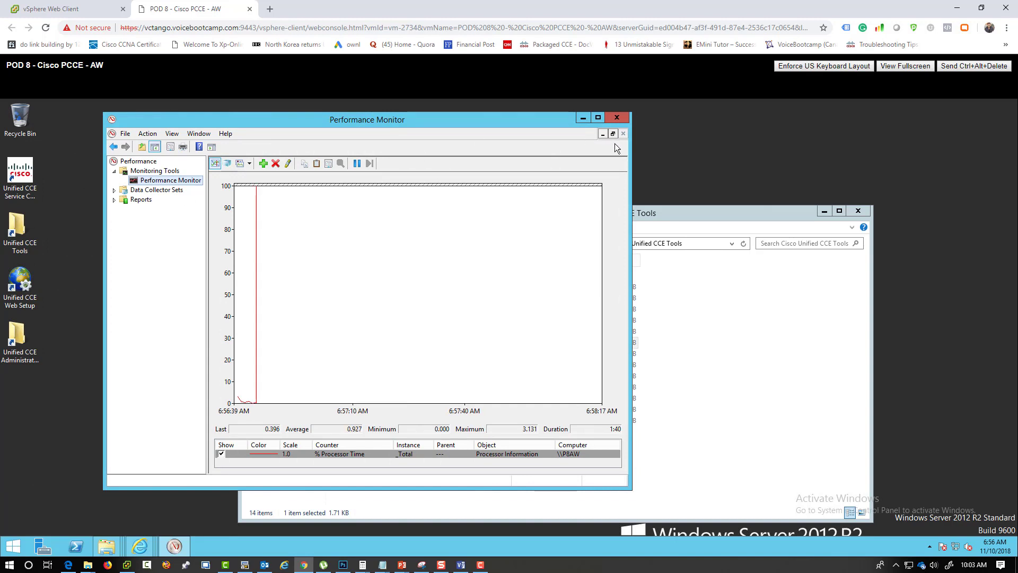
{"action": "left_click", "coordinate": [619, 120]}
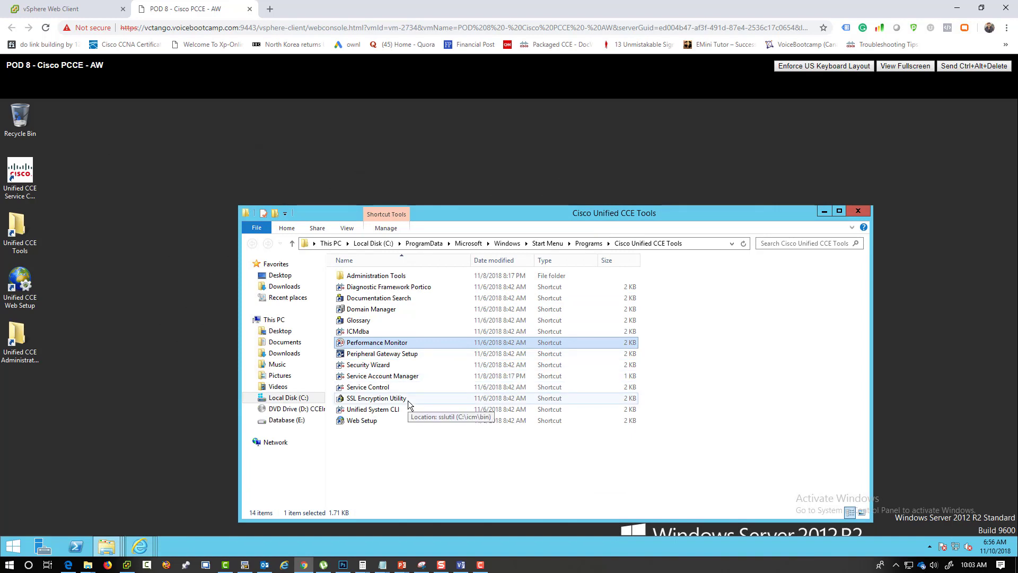
- Launch the SSL Encryption Utility, review the tor instance's encryption and certificate settings, then close it
{"action": "left_click", "coordinate": [369, 401]}
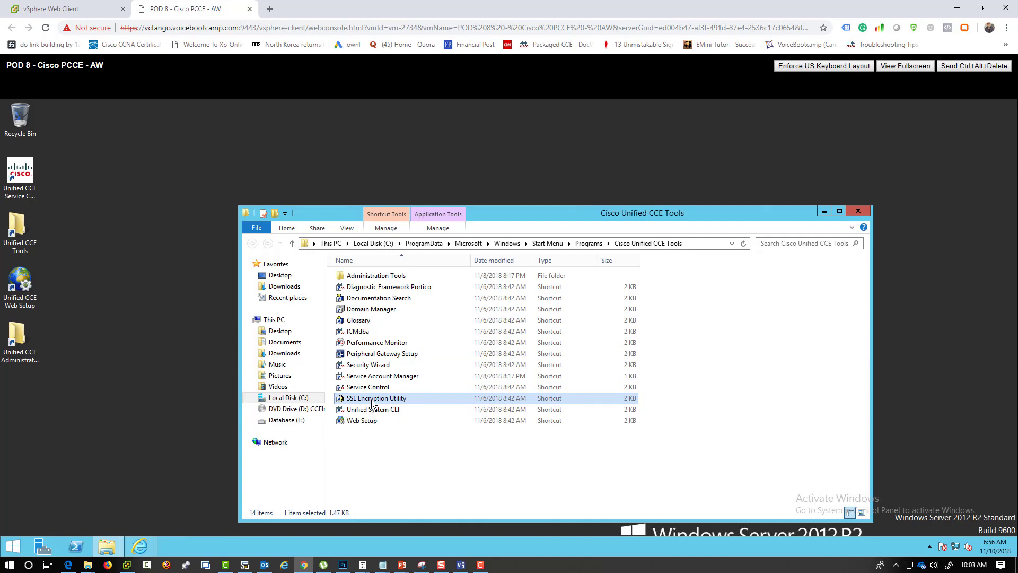
{"action": "double_click", "coordinate": [395, 399]}
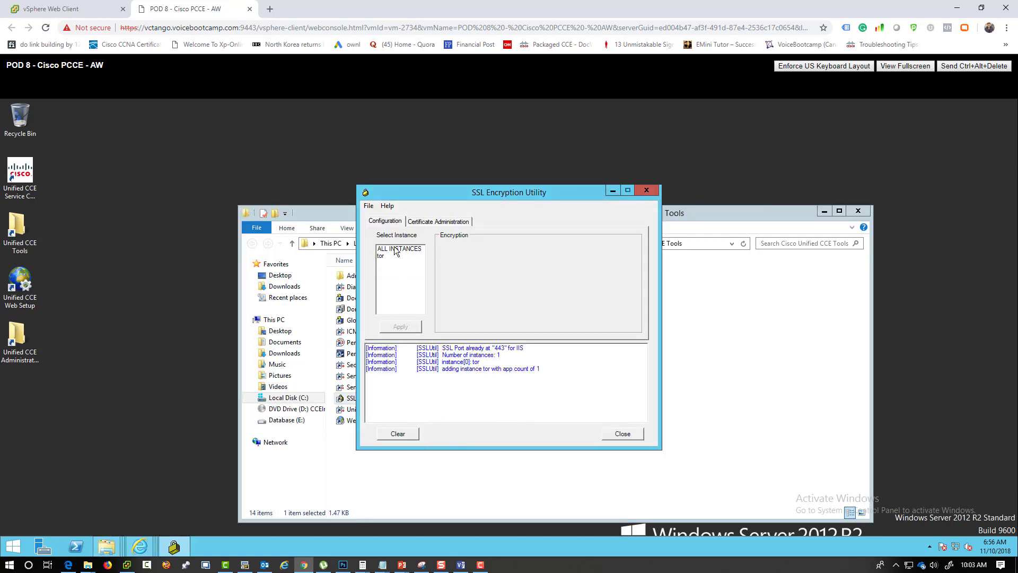
{"action": "left_click", "coordinate": [395, 249]}
{"action": "left_click", "coordinate": [386, 257]}
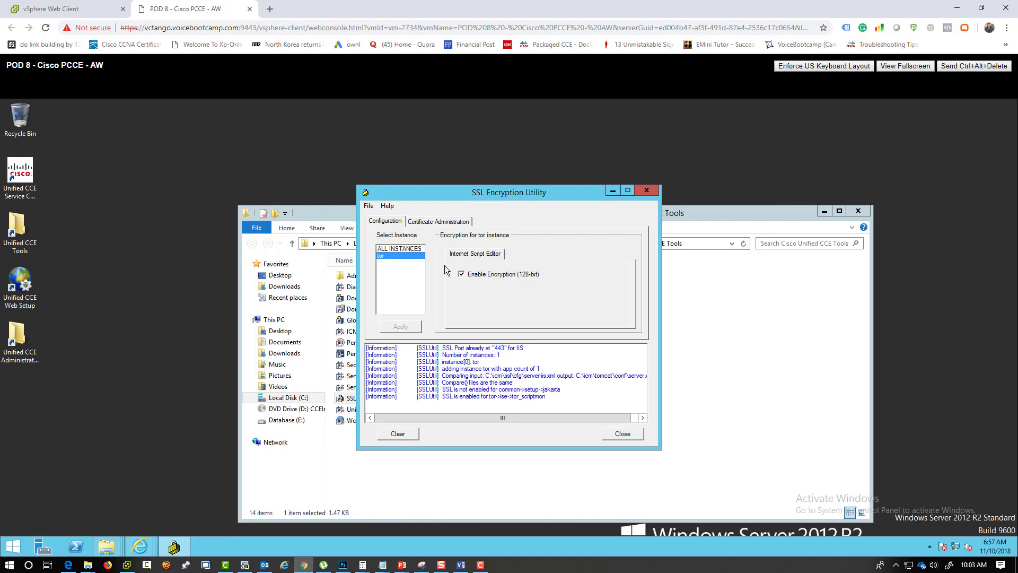
{"action": "left_click", "coordinate": [440, 223]}
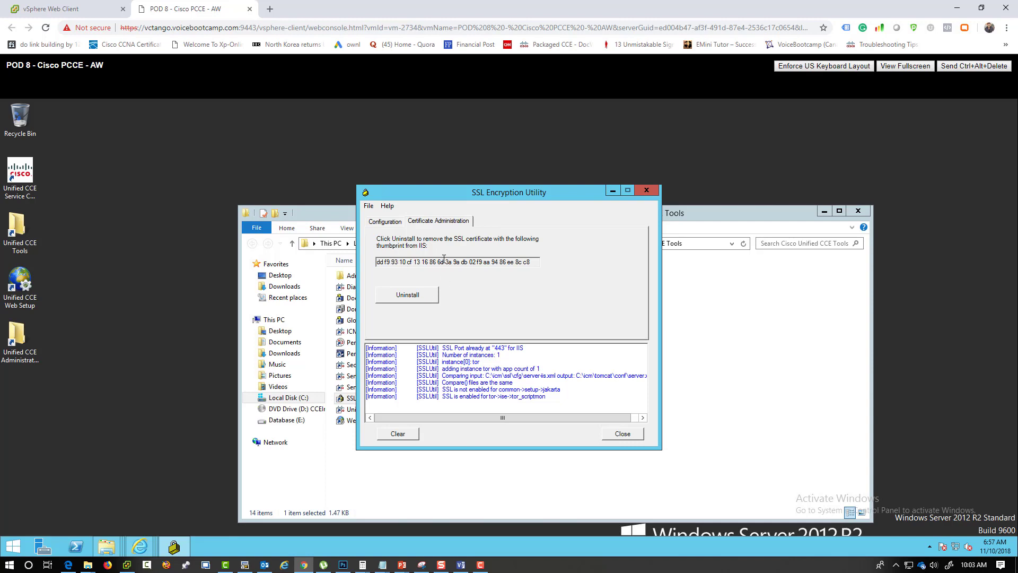
{"action": "left_click", "coordinate": [382, 223]}
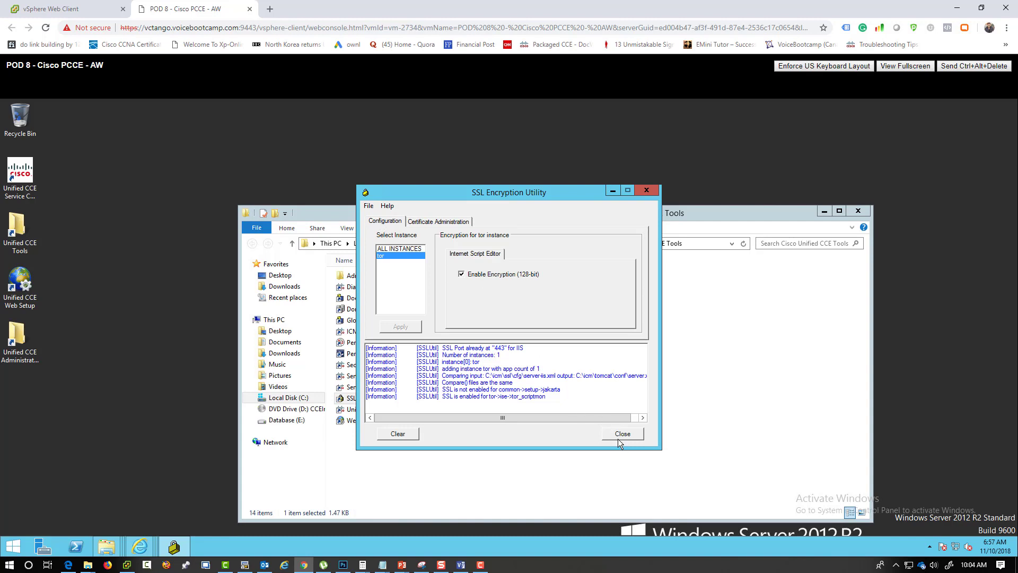
{"action": "left_click", "coordinate": [618, 437]}
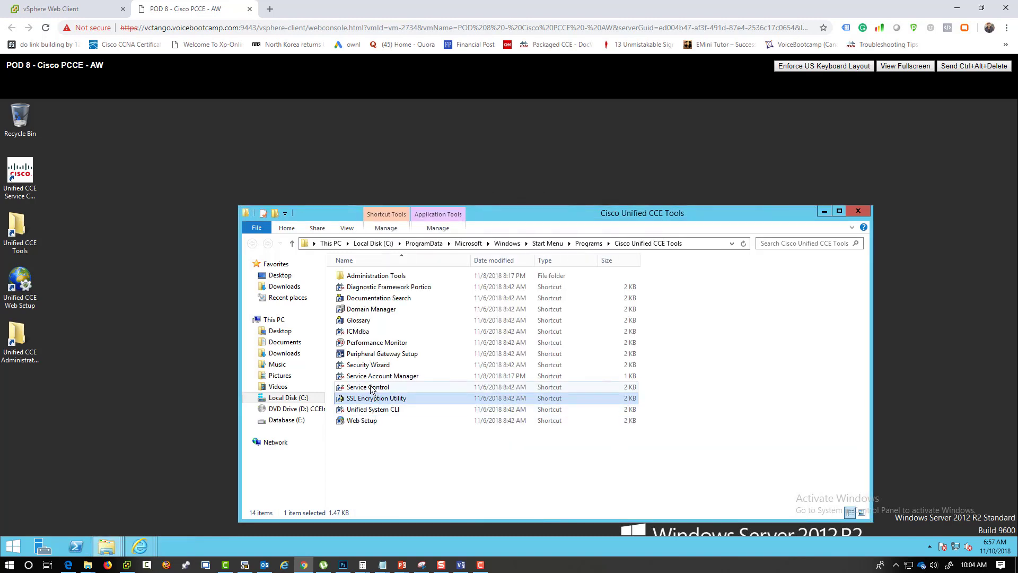
- Launch the Security Wizard and advance the Windows Firewall wizard to its configuration options
{"action": "double_click", "coordinate": [371, 366]}
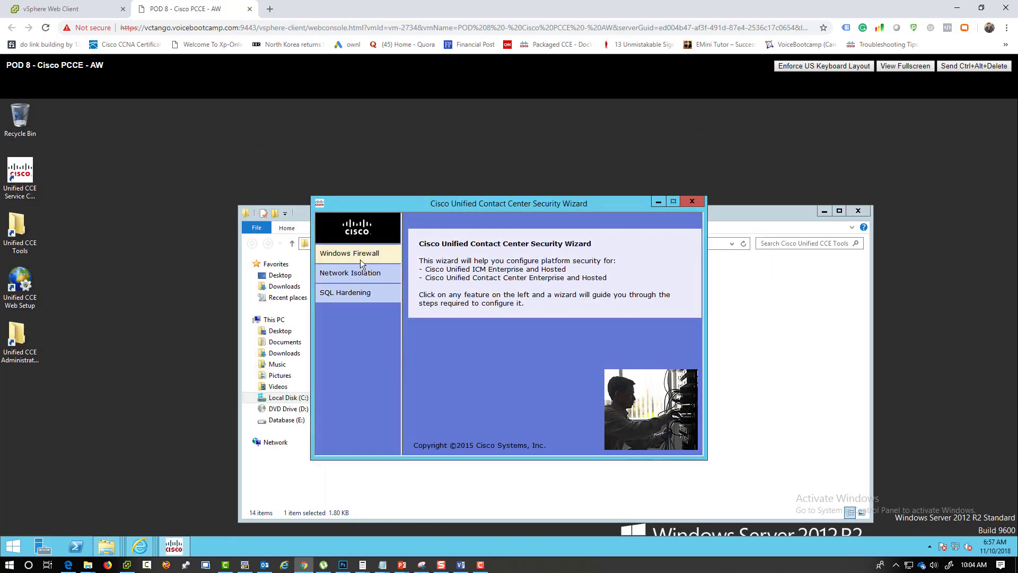
{"action": "left_click", "coordinate": [360, 259]}
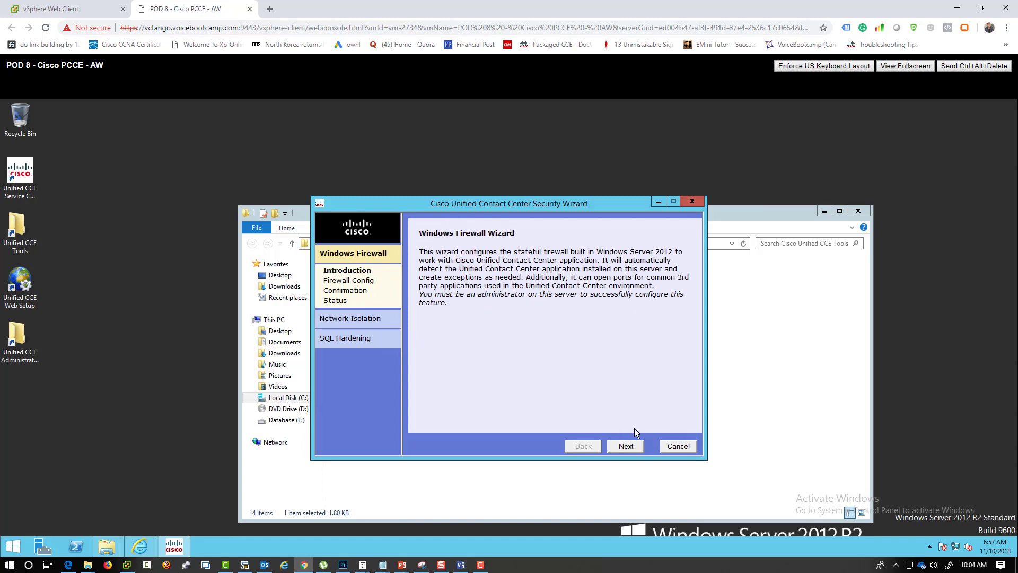
{"action": "left_click", "coordinate": [627, 446]}
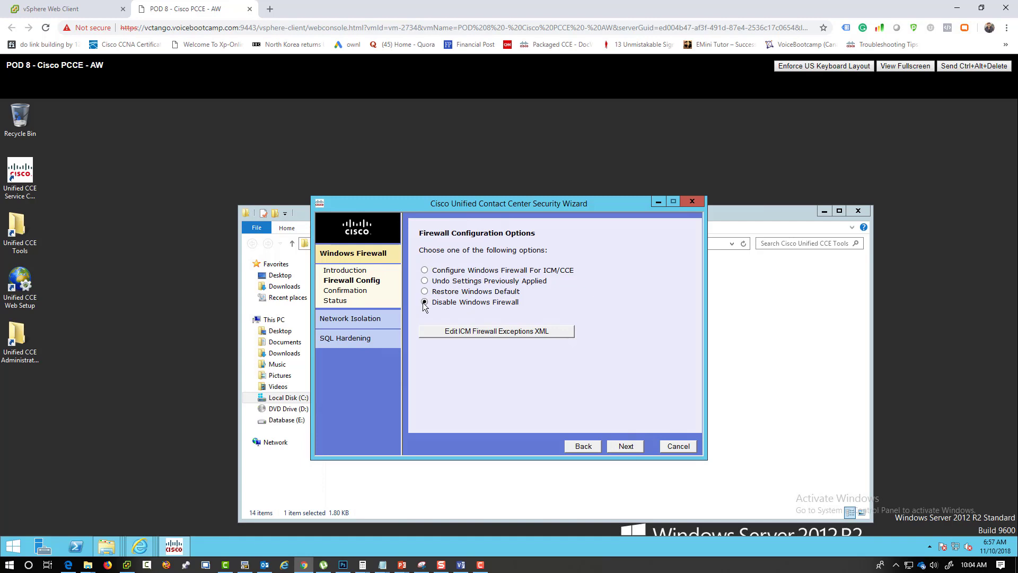
- Read the ICM firewall exceptions XML in a maximized Notepad window, then close it
{"action": "left_click", "coordinate": [468, 332]}
{"action": "left_click", "coordinate": [606, 360]}
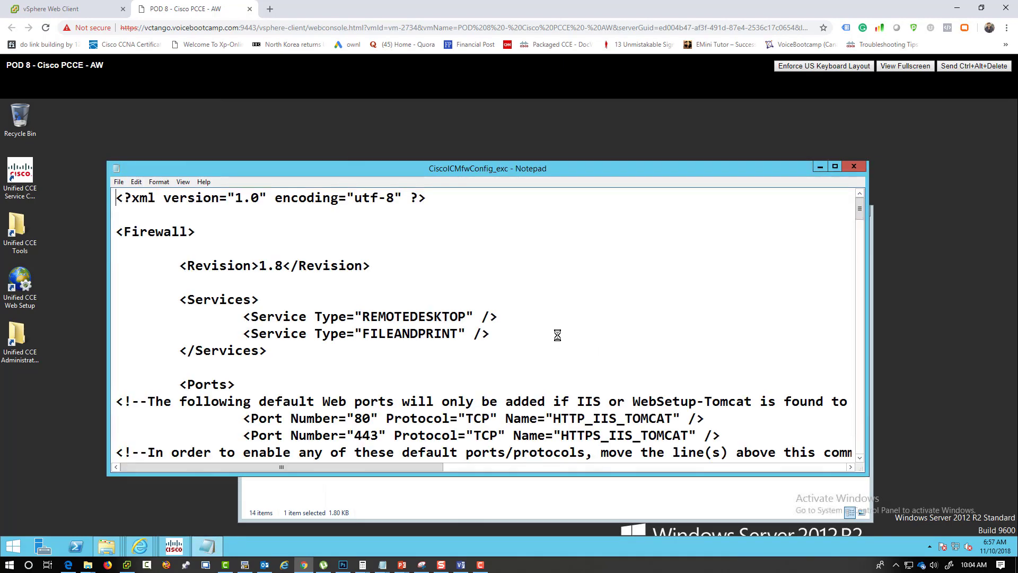
{"action": "scroll", "coordinate": [558, 335], "scroll_direction": "down", "scroll_amount": 4}
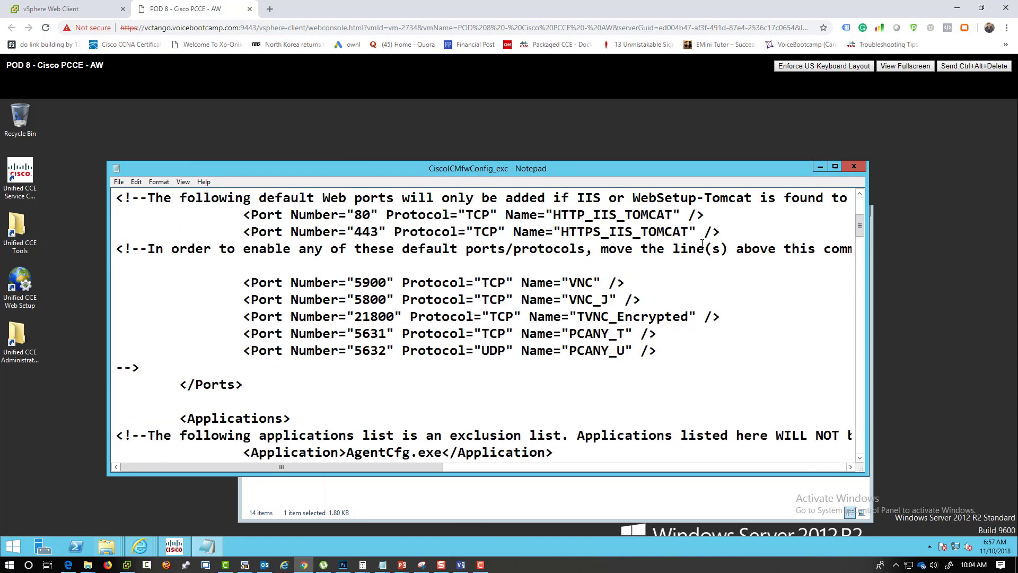
{"action": "left_click", "coordinate": [835, 166]}
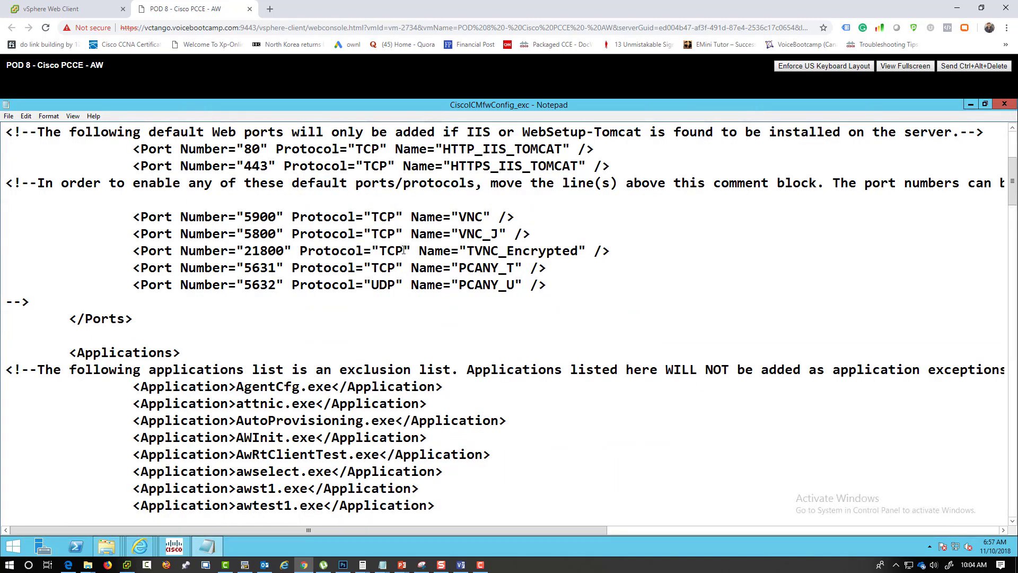
{"action": "scroll", "coordinate": [404, 250], "scroll_direction": "down", "scroll_amount": 2}
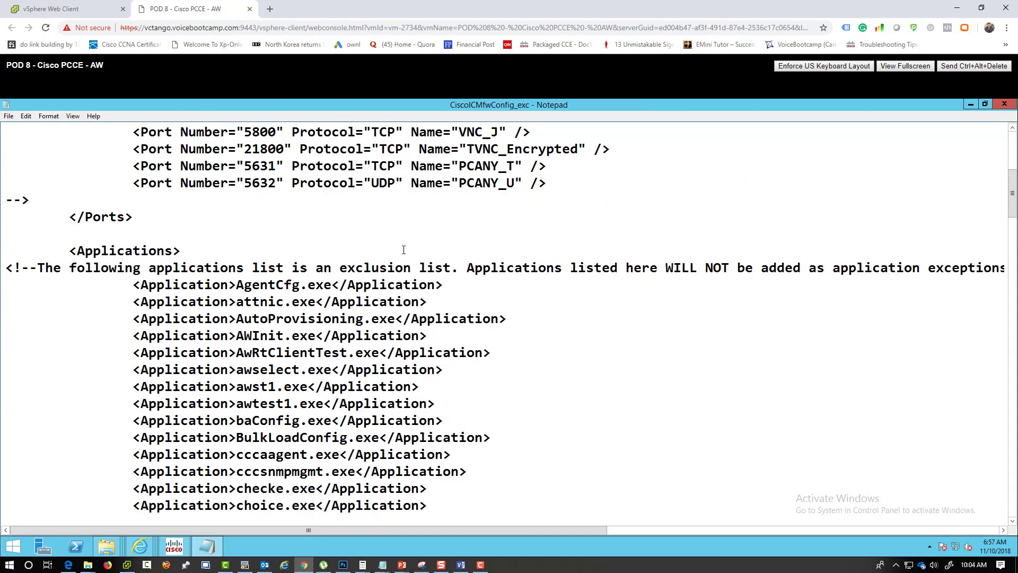
{"action": "left_click", "coordinate": [1004, 104]}
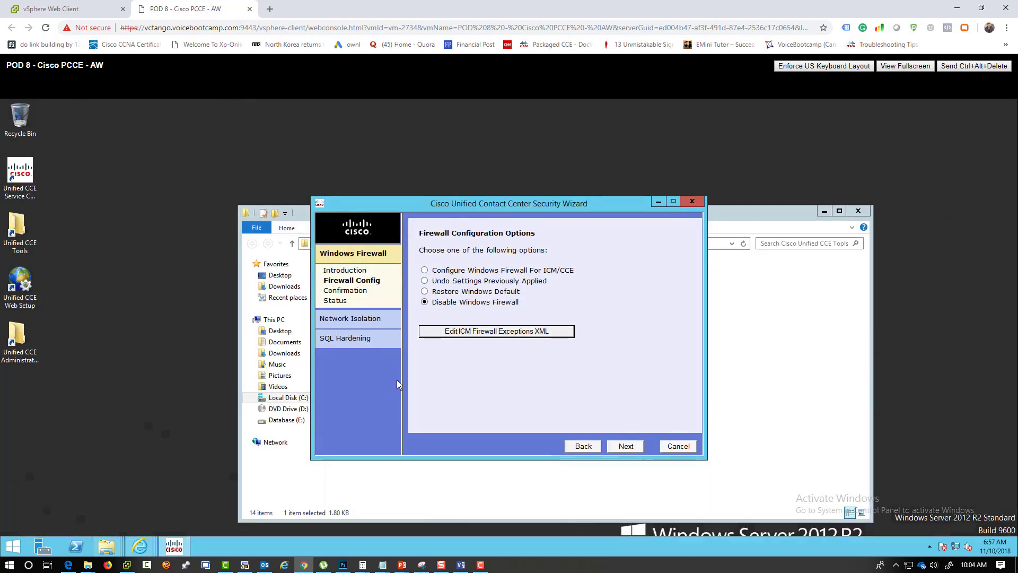
- View the Local Server properties in Server Manager, then relaunch the Security Wizard
{"action": "left_click", "coordinate": [42, 549]}
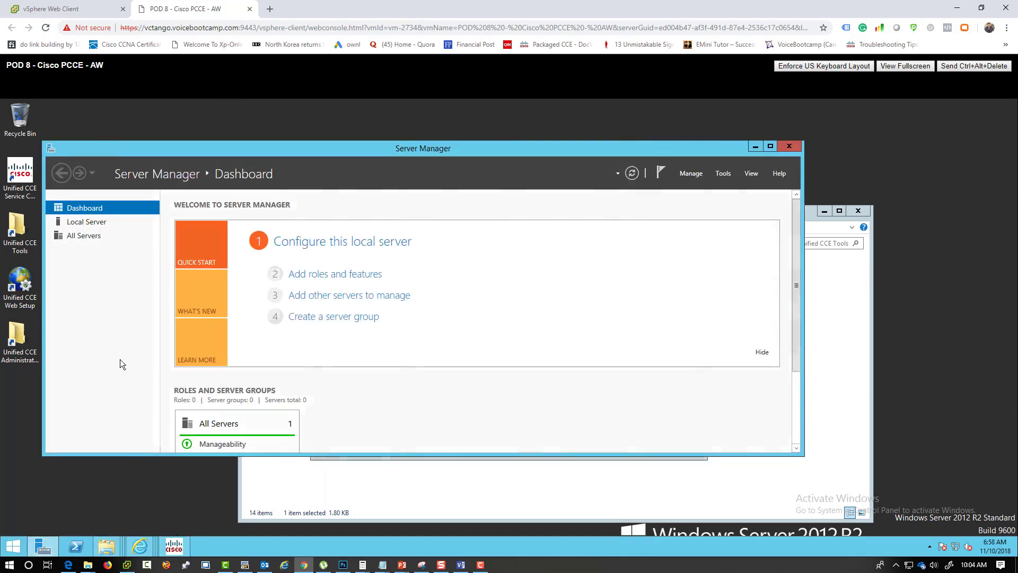
{"action": "left_click", "coordinate": [80, 221]}
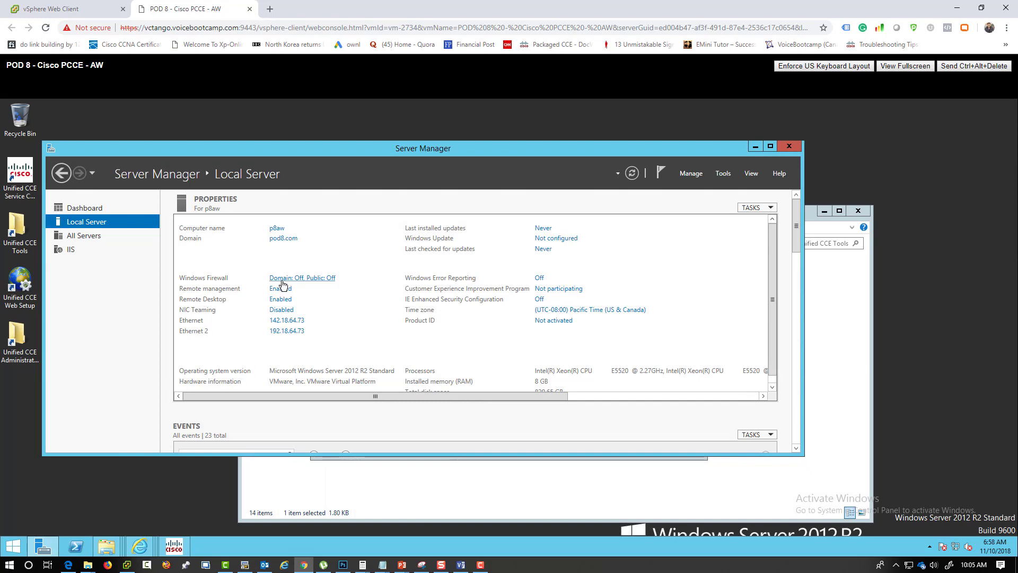
{"action": "left_click", "coordinate": [374, 478]}
{"action": "double_click", "coordinate": [371, 365]}
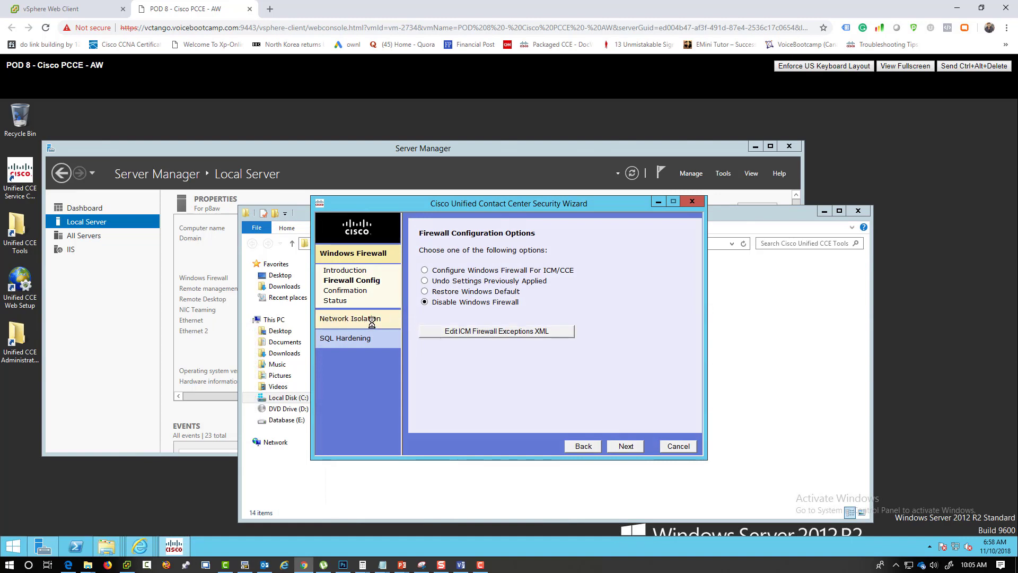
- Abandon the unfinished Windows Firewall configuration after the finish-firewall-first warning
{"action": "left_click", "coordinate": [371, 321]}
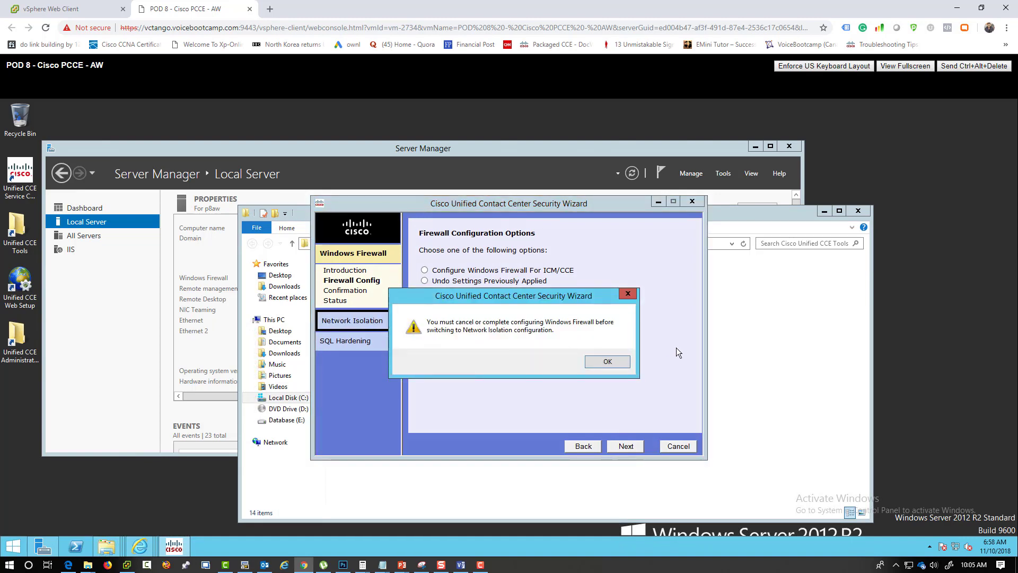
{"action": "left_click", "coordinate": [617, 362]}
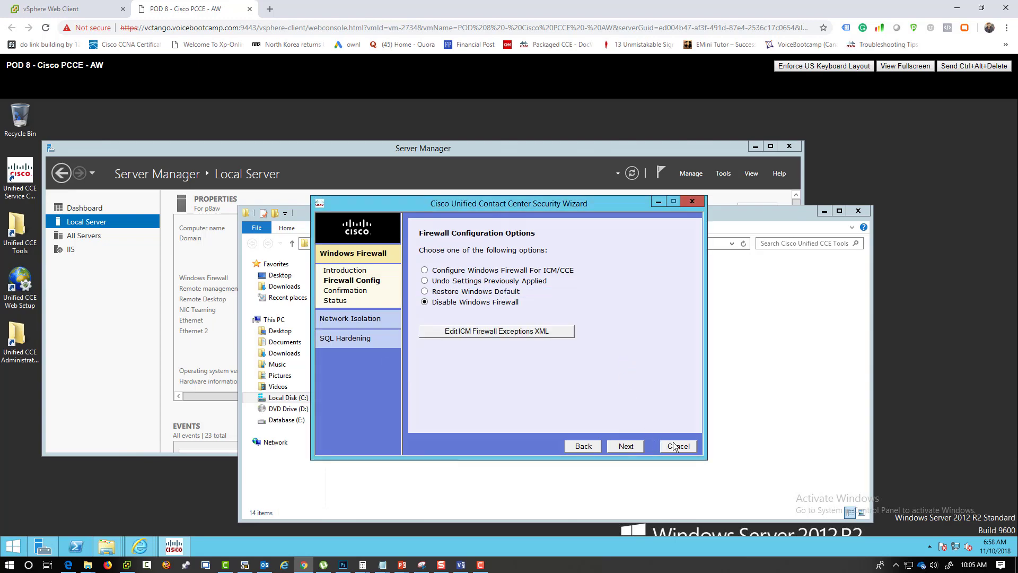
{"action": "left_click", "coordinate": [675, 447]}
- Preview the Network Isolation and SQL Hardening wizards, then cancel back to the welcome page
{"action": "left_click", "coordinate": [350, 273]}
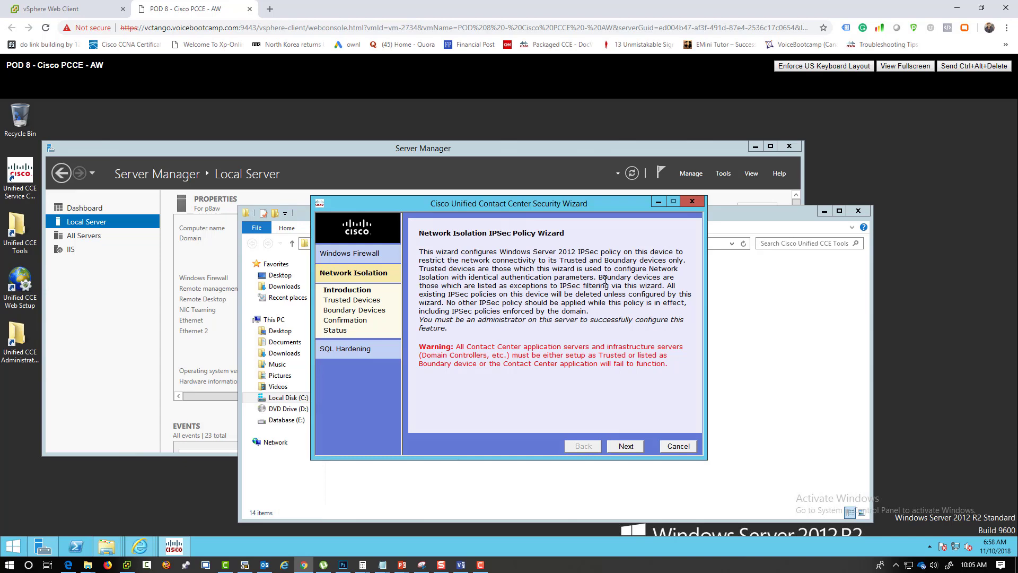
{"action": "left_click", "coordinate": [375, 351]}
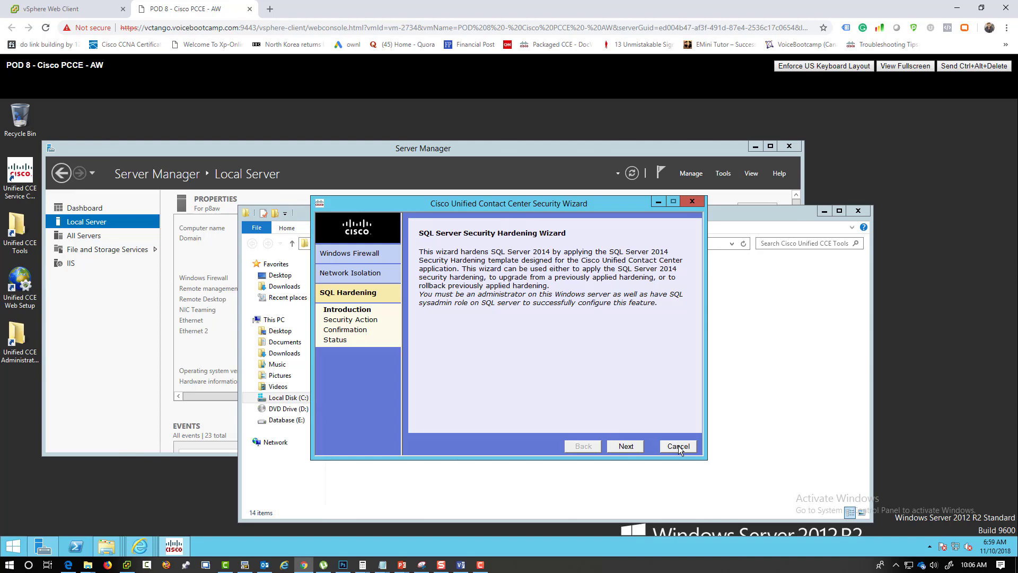
{"action": "left_click", "coordinate": [680, 447]}
{"action": "left_click", "coordinate": [679, 447]}
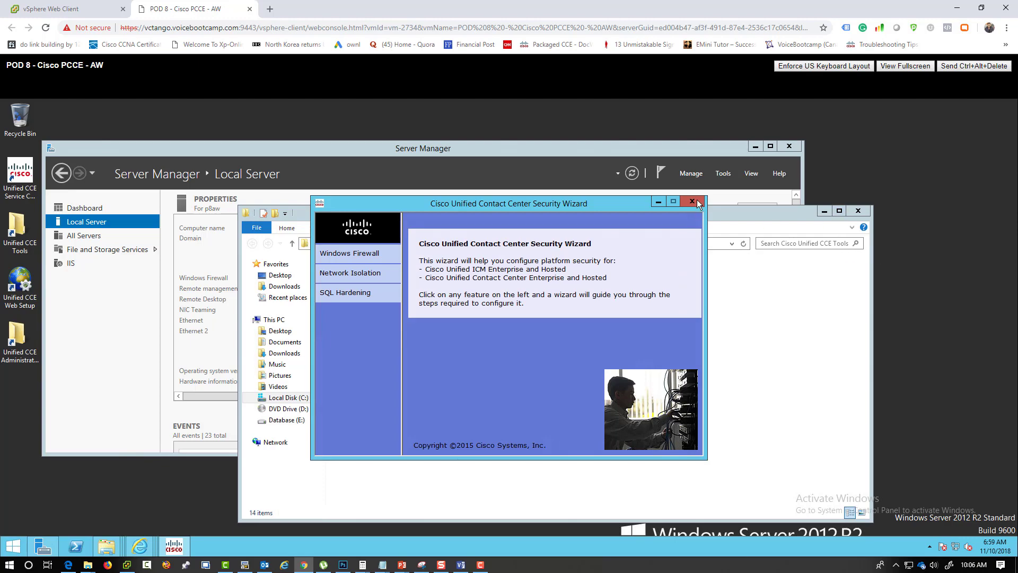
- Close the Security Wizard, Explorer and Server Manager, and launch Diagnostic Framework Portico from Unified CCE Tools
{"action": "left_click", "coordinate": [697, 203]}
{"action": "left_click", "coordinate": [865, 209]}
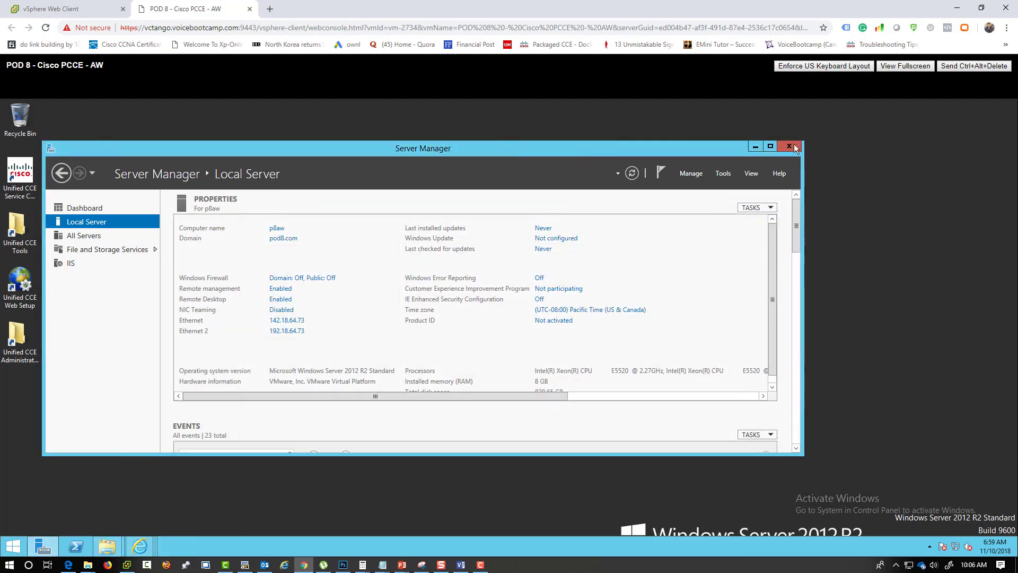
{"action": "left_click", "coordinate": [789, 147]}
{"action": "double_click", "coordinate": [19, 227]}
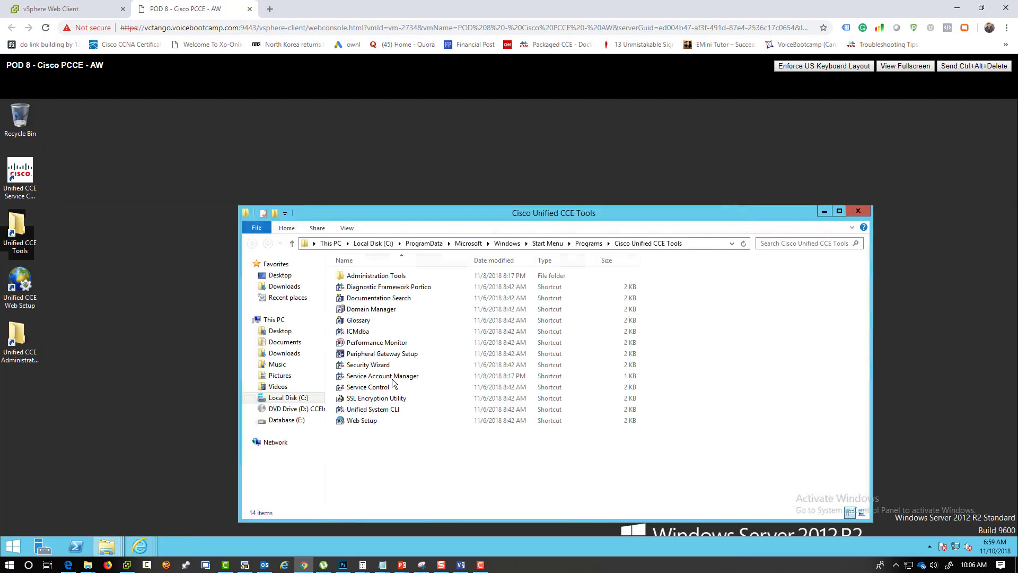
{"action": "left_click", "coordinate": [374, 289]}
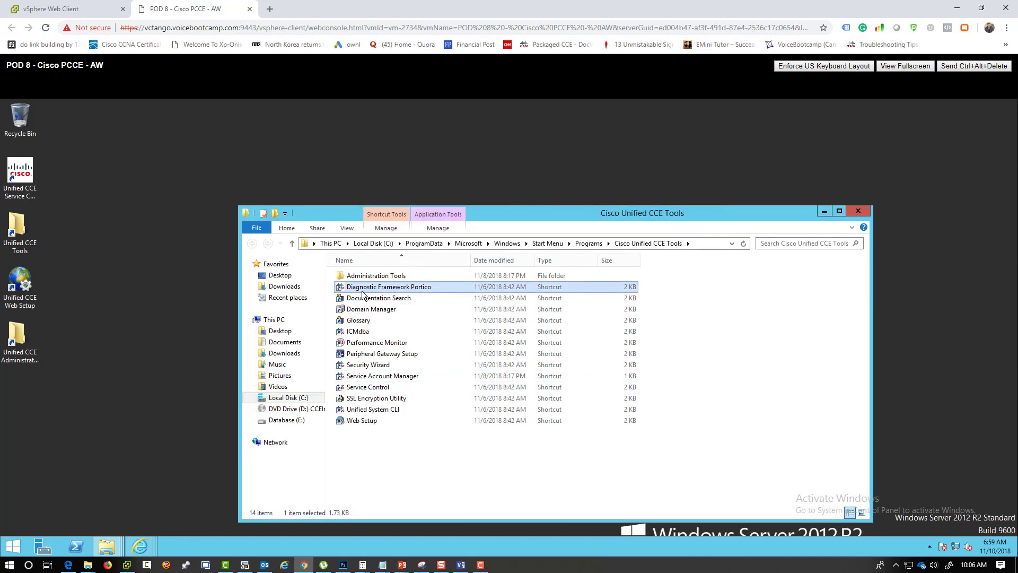
{"action": "double_click", "coordinate": [416, 290]}
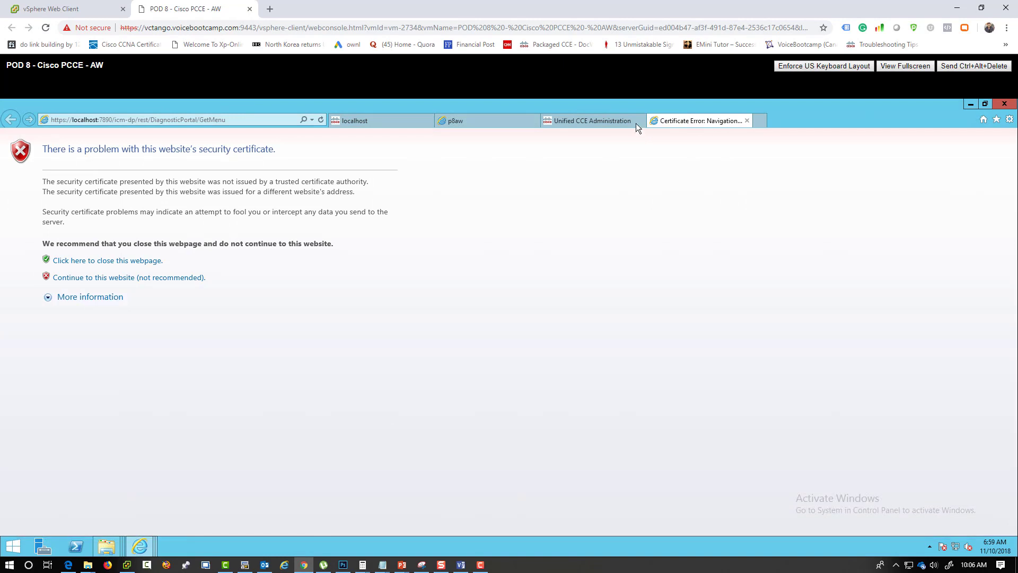
- Get past the certificate warning and sign in to the Portico with the account password
{"action": "left_click", "coordinate": [127, 278]}
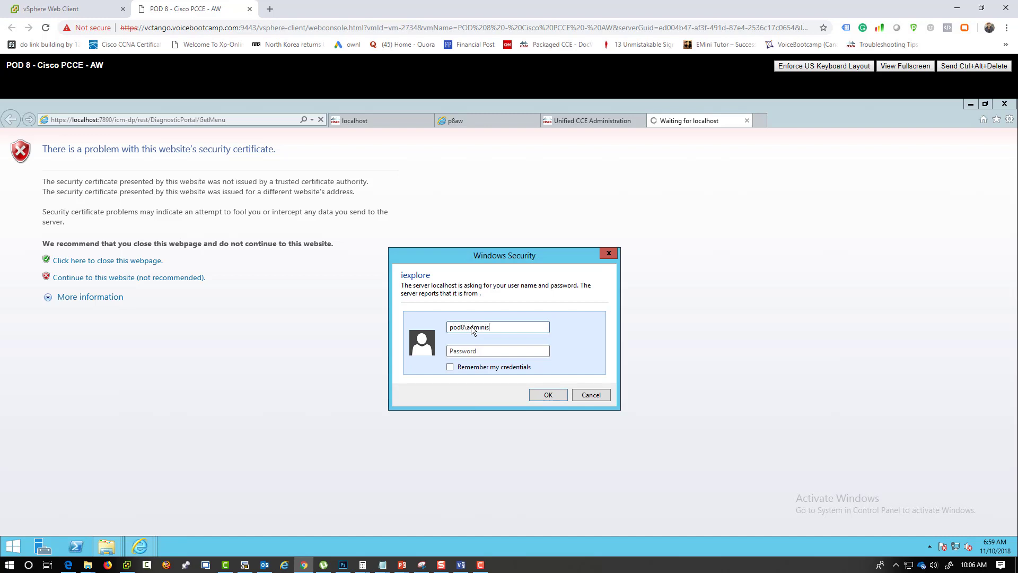
{"action": "type", "text": "*****"}
{"action": "key", "text": "Tab"}
{"action": "key", "text": "shift+Tab"}
{"action": "key", "text": "Tab"}
{"action": "key", "text": "Return"}
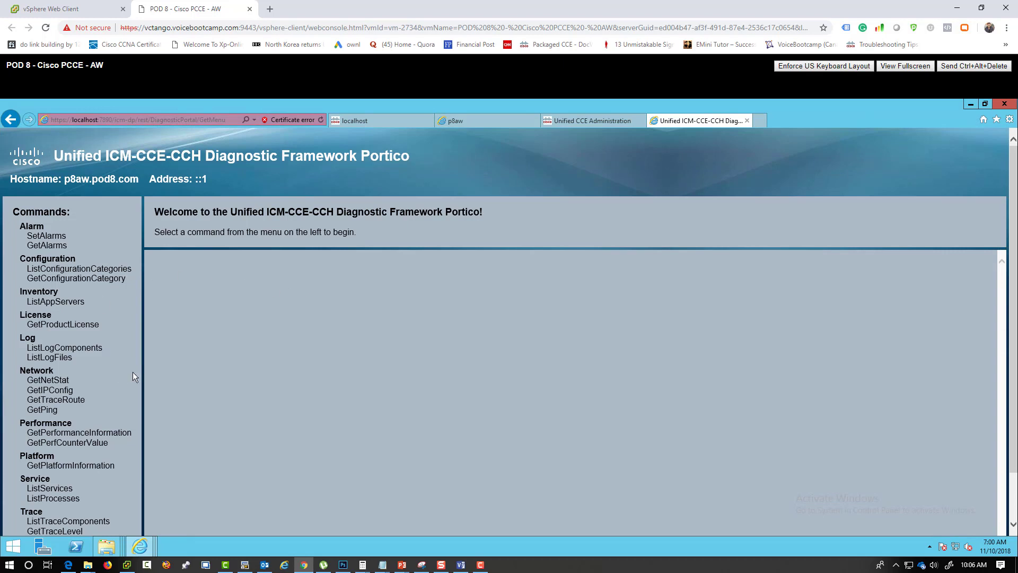
- List running processes with auto-refresh on, then bring up ListTraceFiles for Administration and Data Server/clgr
{"action": "scroll", "coordinate": [132, 375], "scroll_direction": "down", "scroll_amount": 1}
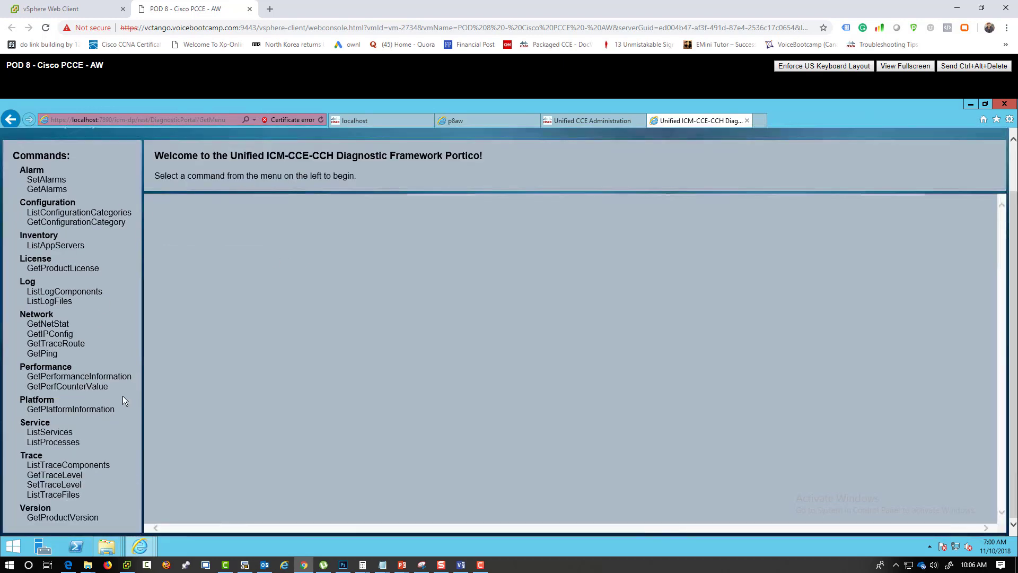
{"action": "left_click", "coordinate": [42, 442]}
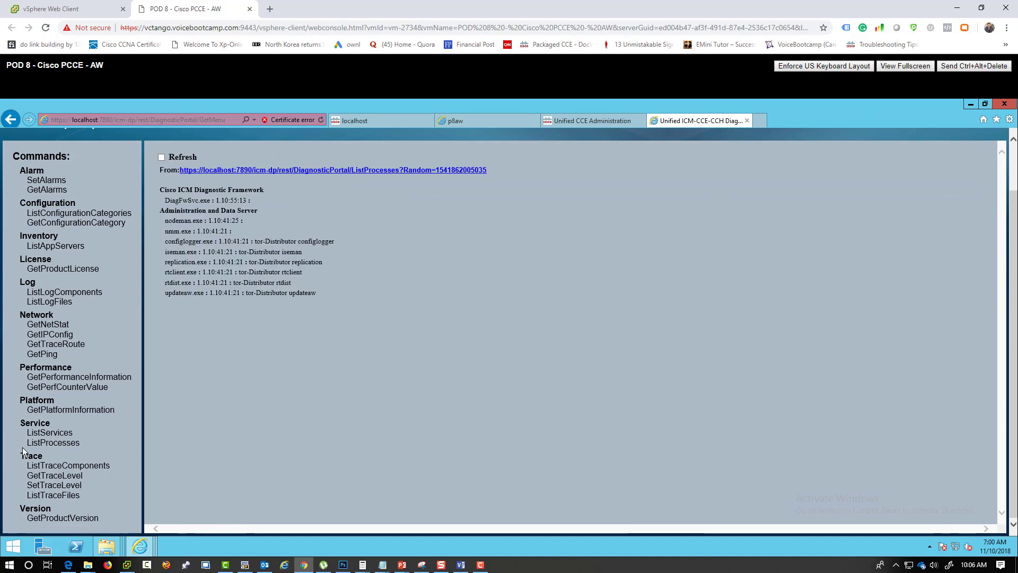
{"action": "left_click", "coordinate": [161, 158]}
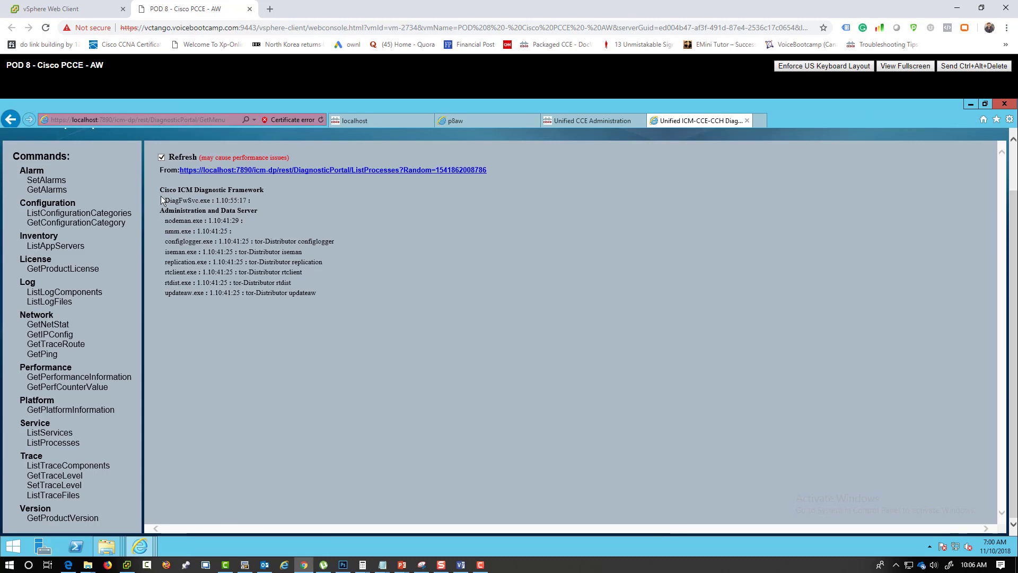
{"action": "left_click_drag", "start_coordinate": [160, 197], "coordinate": [233, 193]}
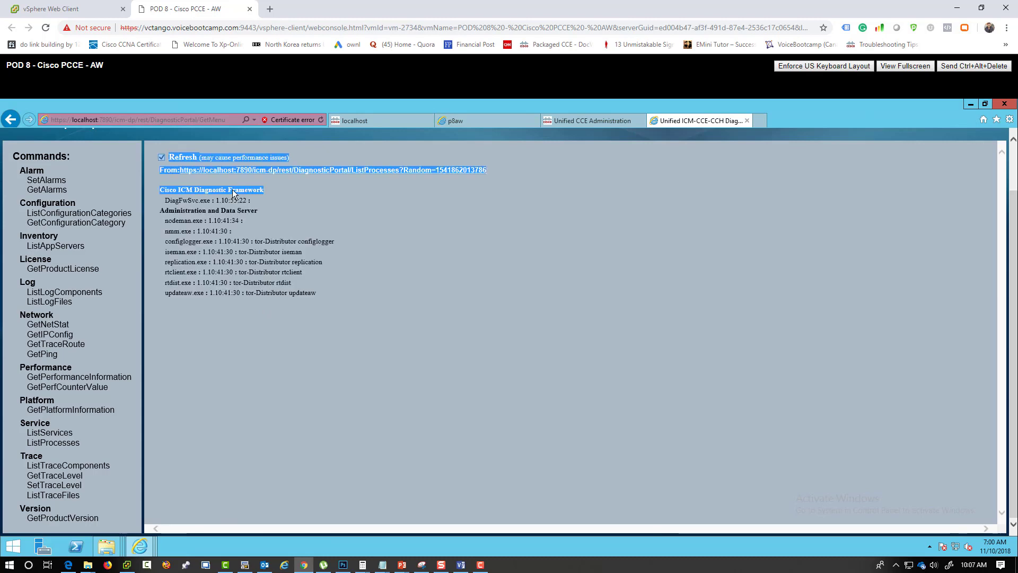
{"action": "left_click_drag", "start_coordinate": [159, 210], "coordinate": [258, 210]}
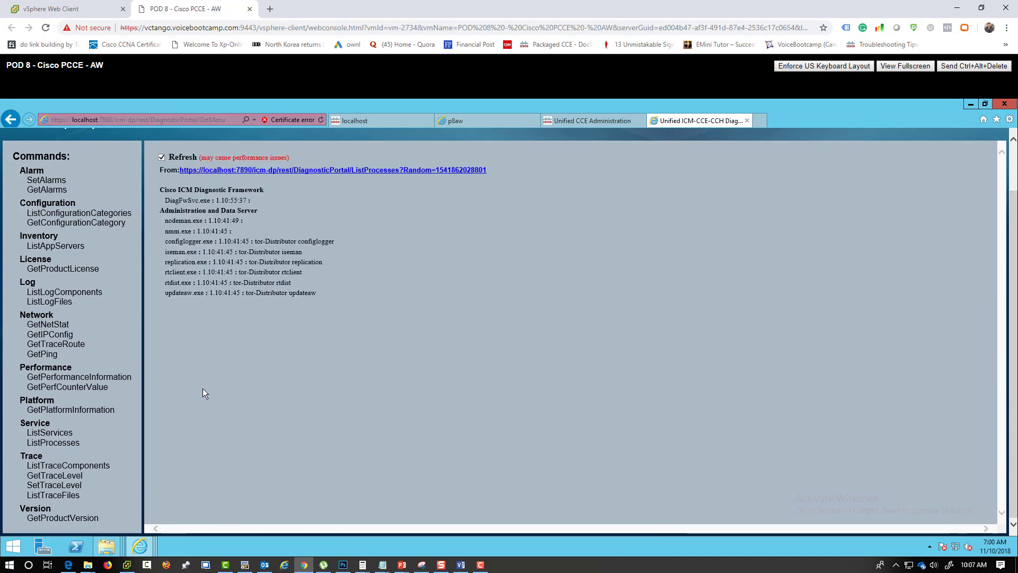
{"action": "left_click", "coordinate": [50, 496]}
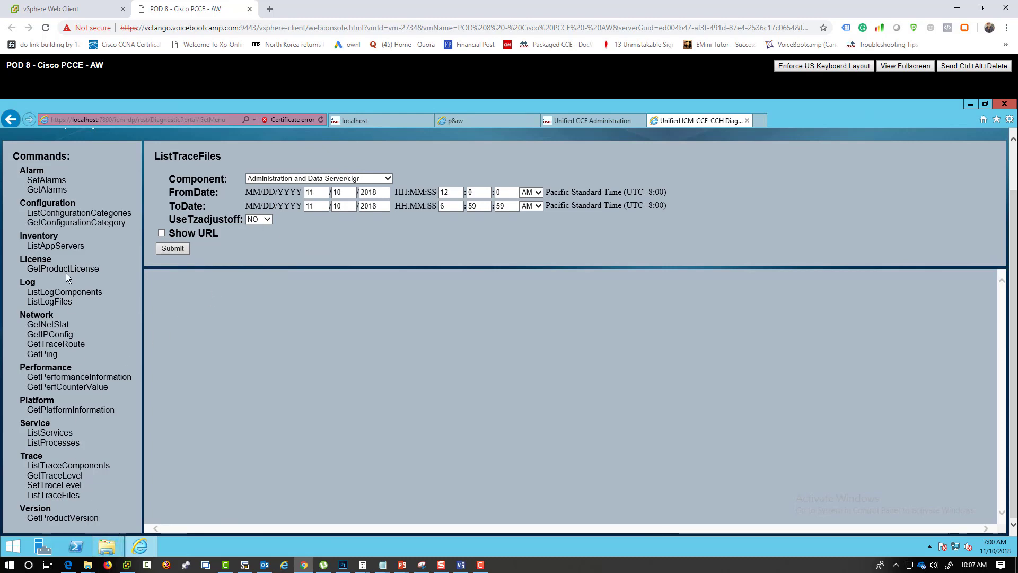
- List Administration and Data Server/rtd trace files for 11/10/2018 and download the returned zip
{"action": "left_click", "coordinate": [360, 180]}
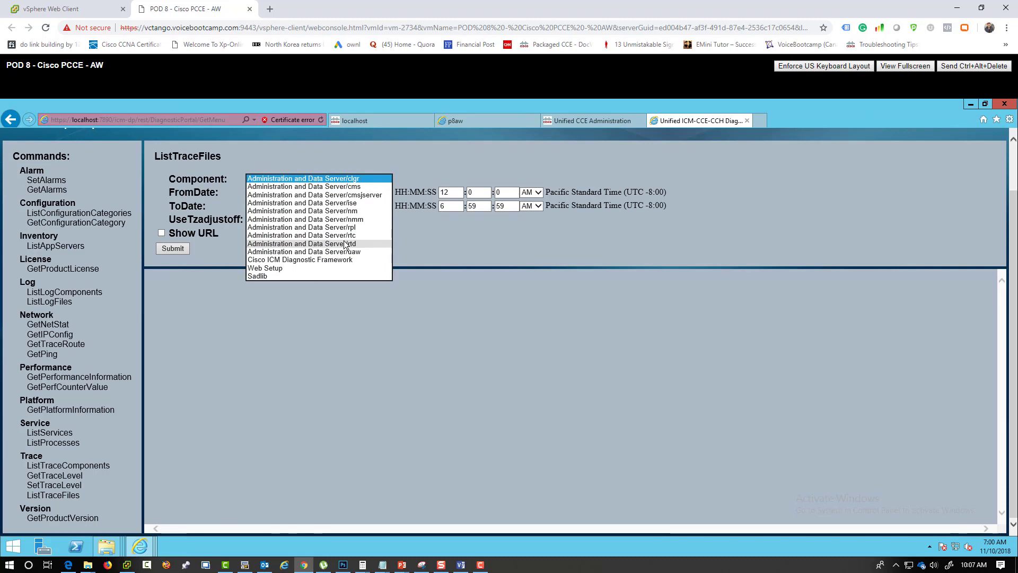
{"action": "left_click", "coordinate": [214, 262]}
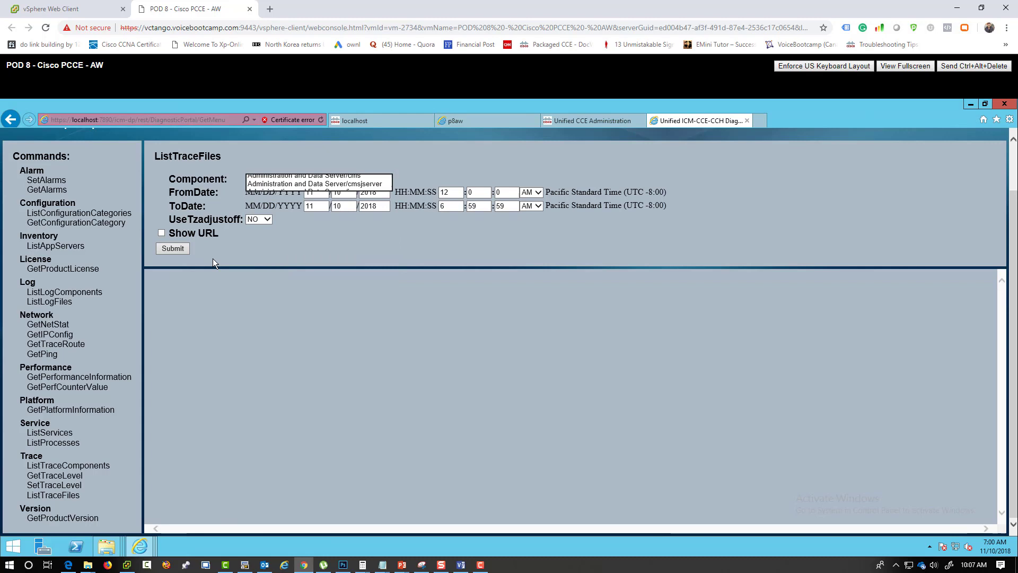
{"action": "left_click", "coordinate": [172, 248]}
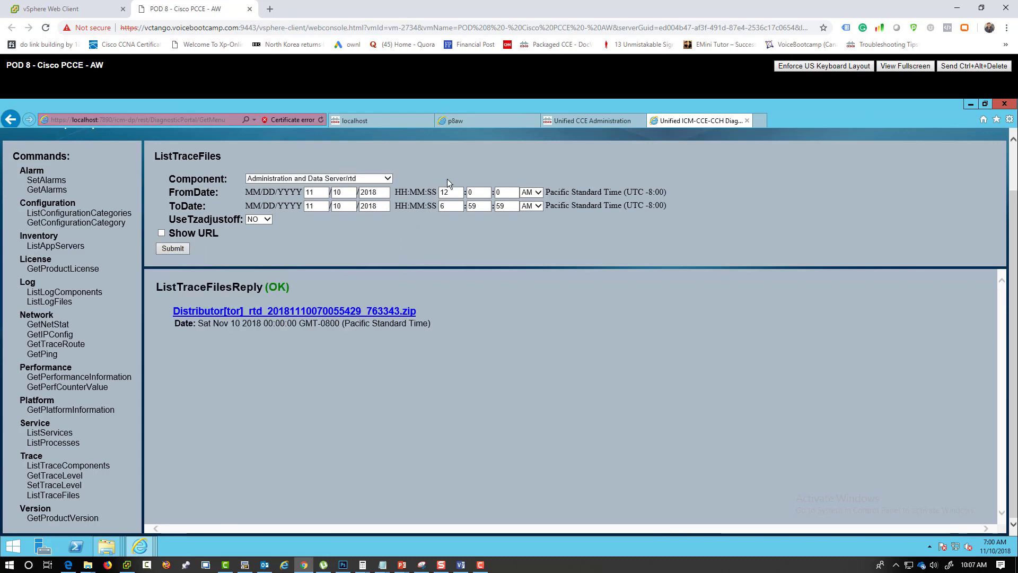
{"action": "left_click", "coordinate": [442, 207]}
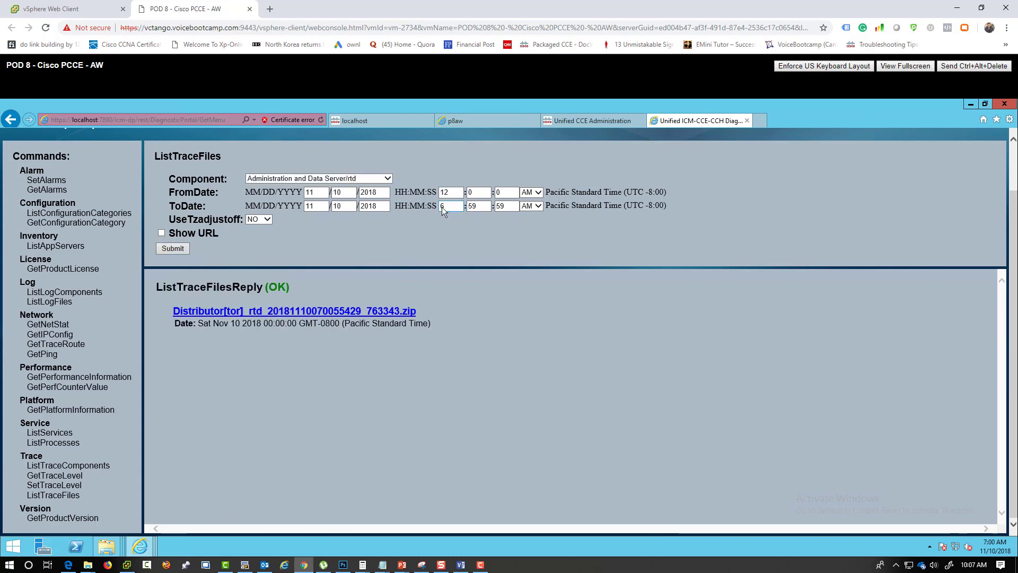
{"action": "left_click", "coordinate": [282, 311]}
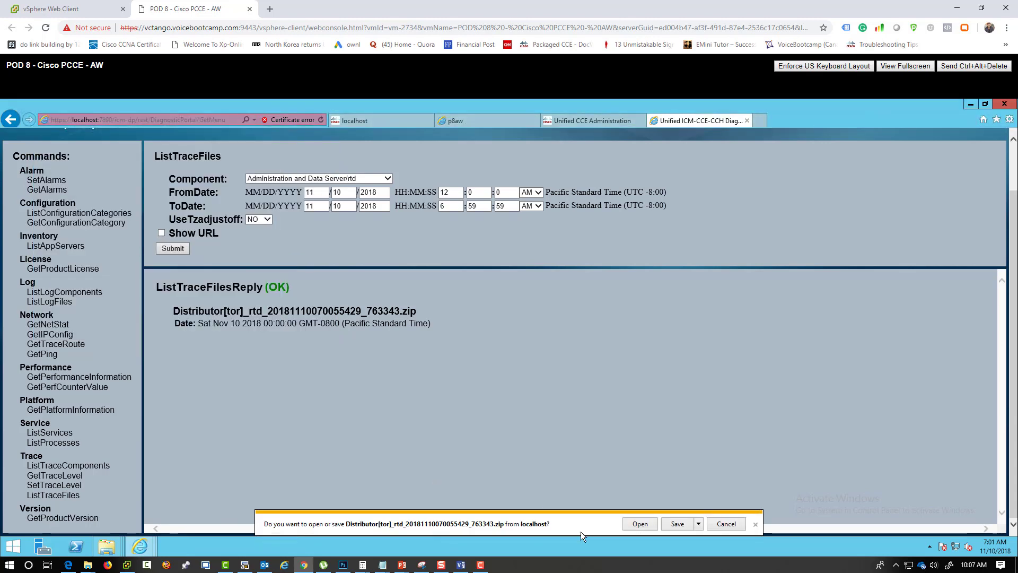
- Read the rtd zip's EMSLogFile text in Notepad, which reports no trace files found
{"action": "left_click", "coordinate": [640, 524]}
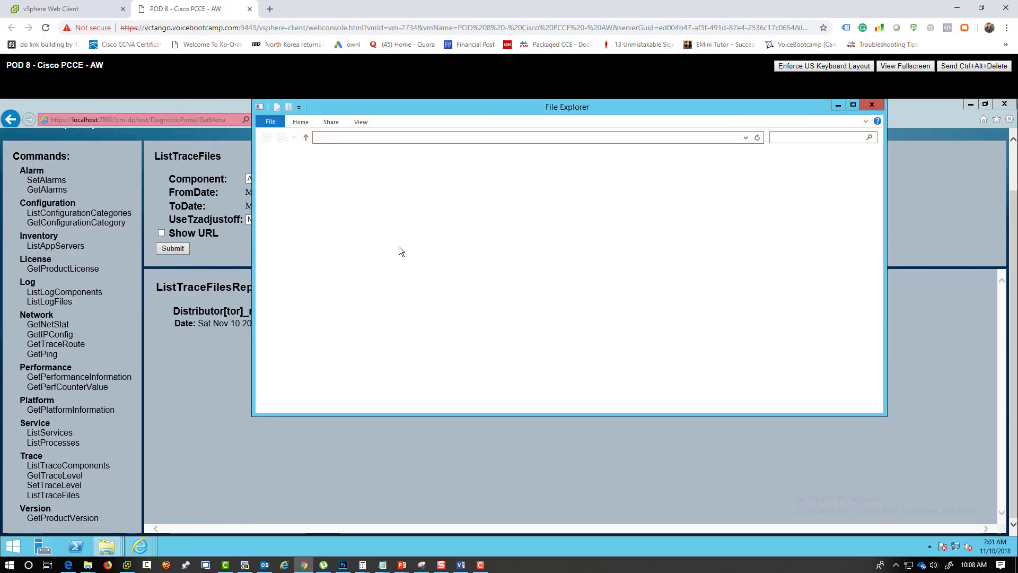
{"action": "double_click", "coordinate": [371, 170]}
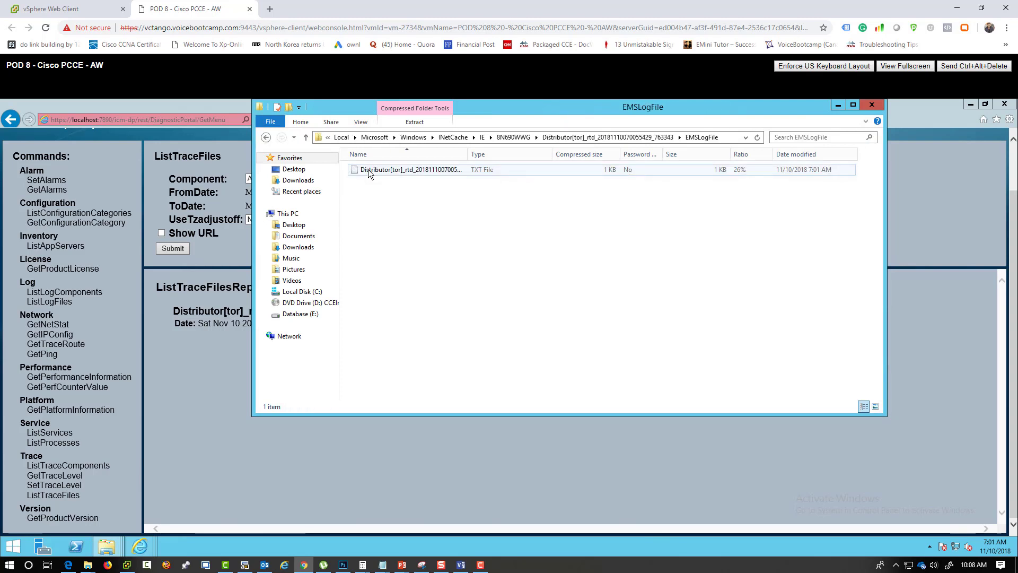
{"action": "left_click", "coordinate": [370, 171]}
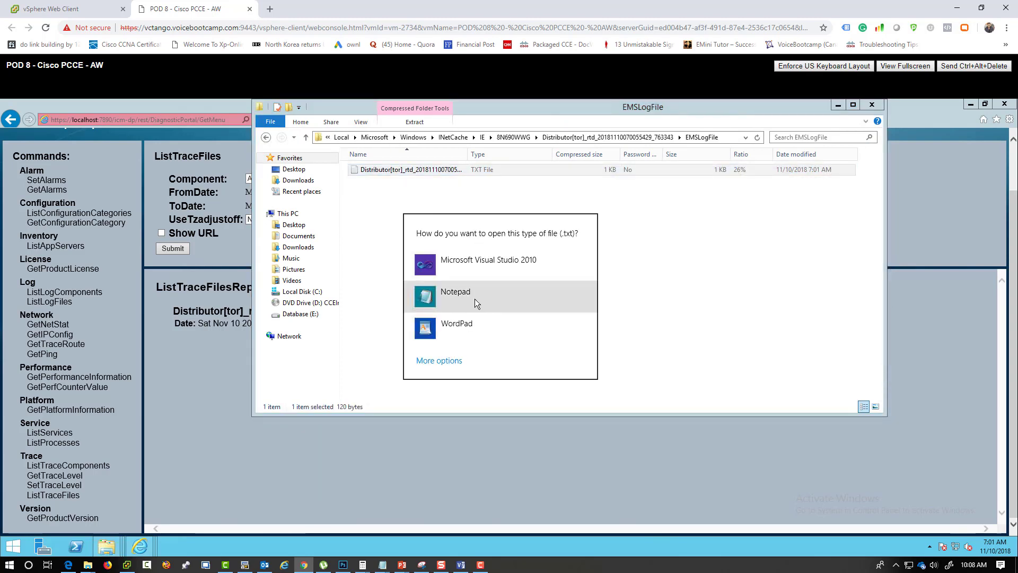
{"action": "left_click", "coordinate": [475, 298]}
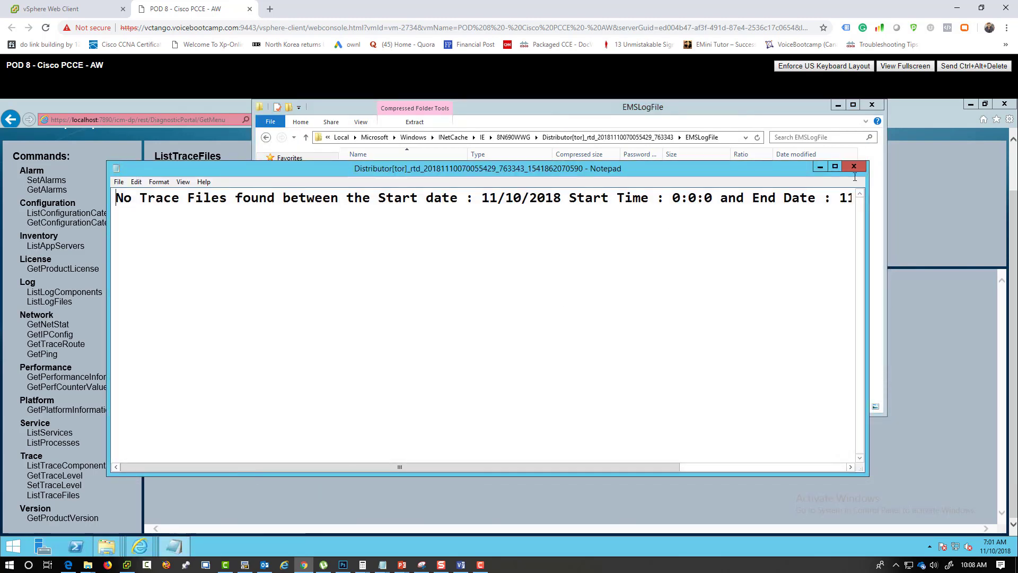
{"action": "left_click", "coordinate": [835, 167]}
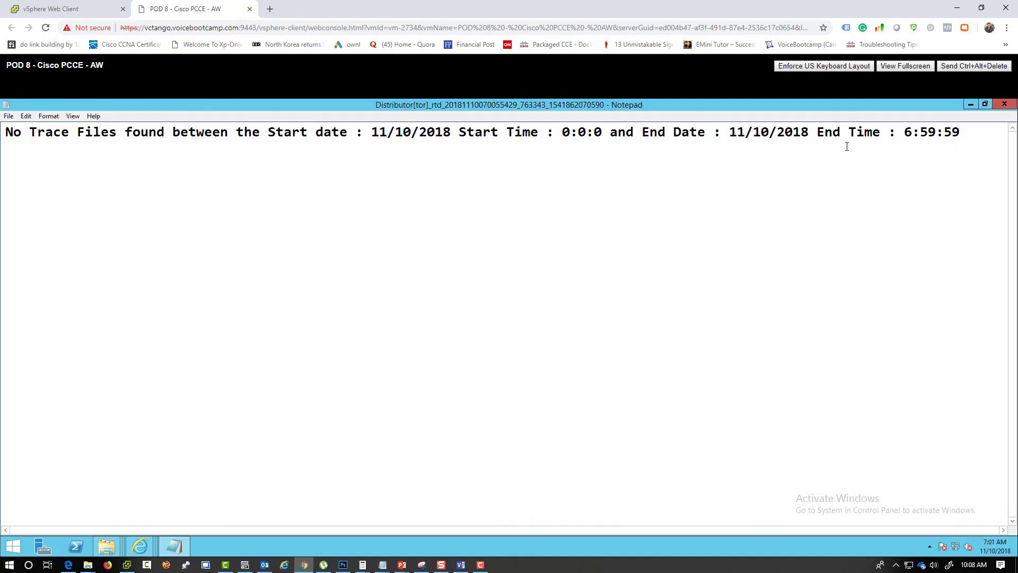
{"action": "left_click", "coordinate": [1005, 104]}
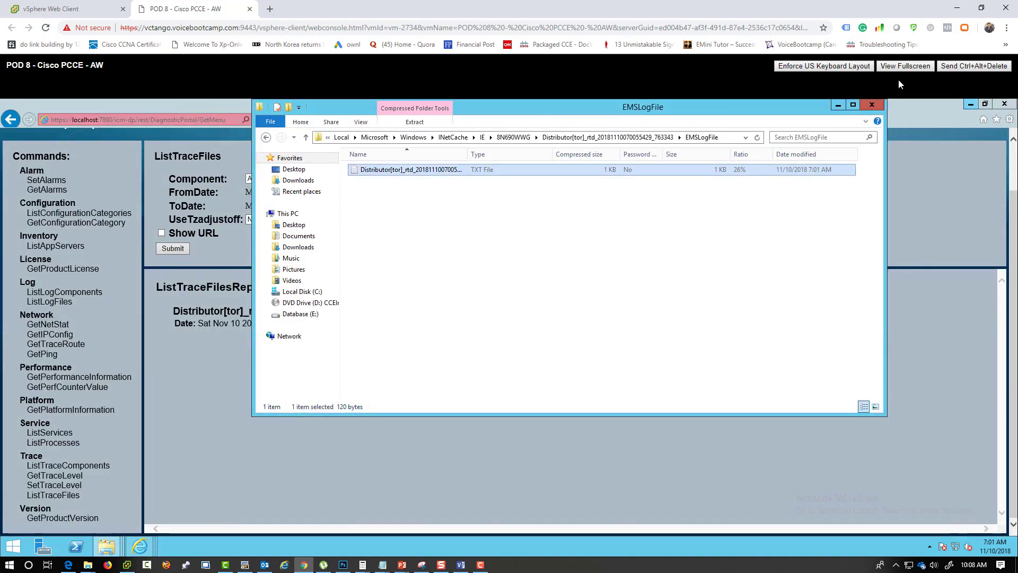
{"action": "left_click", "coordinate": [872, 104]}
- Retrieve the rtc trace zip and read its EMSLogFile log in Notepad
{"action": "left_click", "coordinate": [371, 178]}
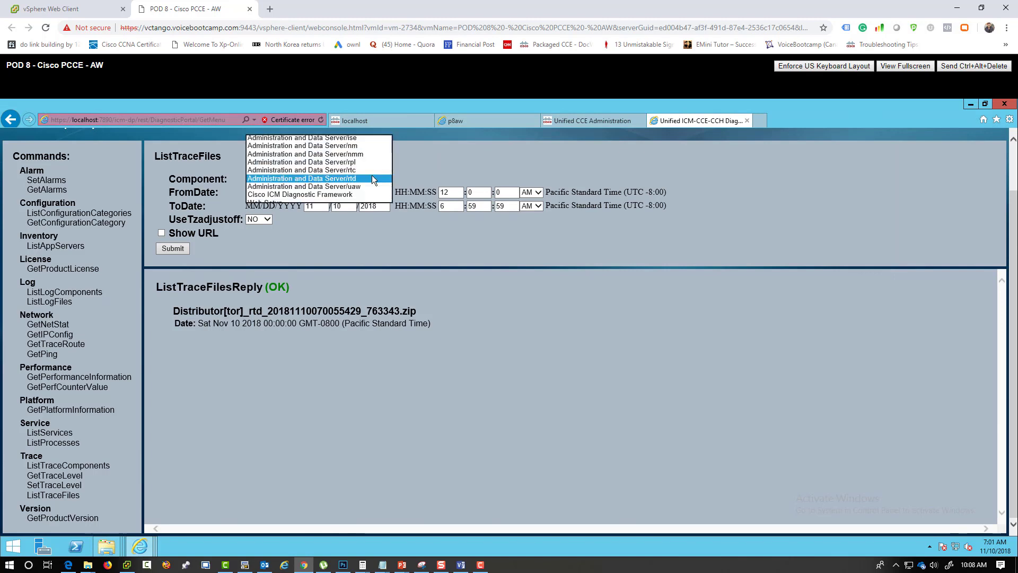
{"action": "left_click", "coordinate": [371, 171]}
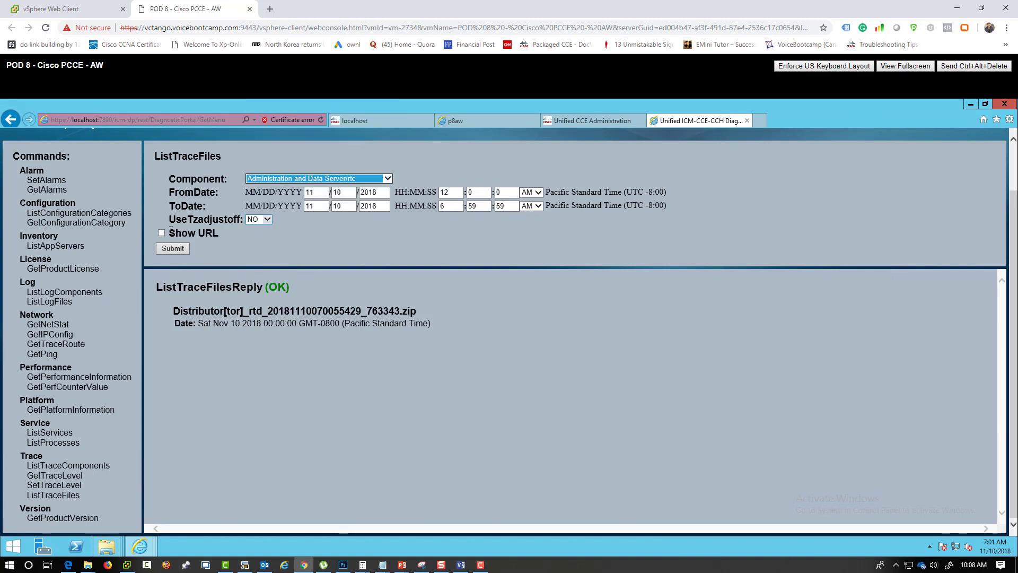
{"action": "left_click", "coordinate": [162, 247]}
{"action": "left_click", "coordinate": [289, 312]}
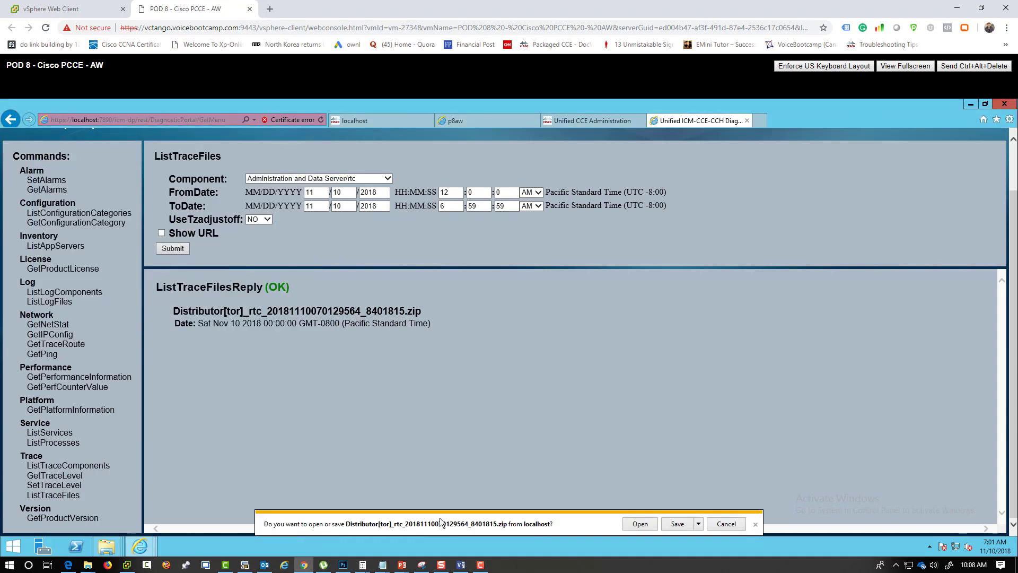
{"action": "left_click", "coordinate": [631, 525]}
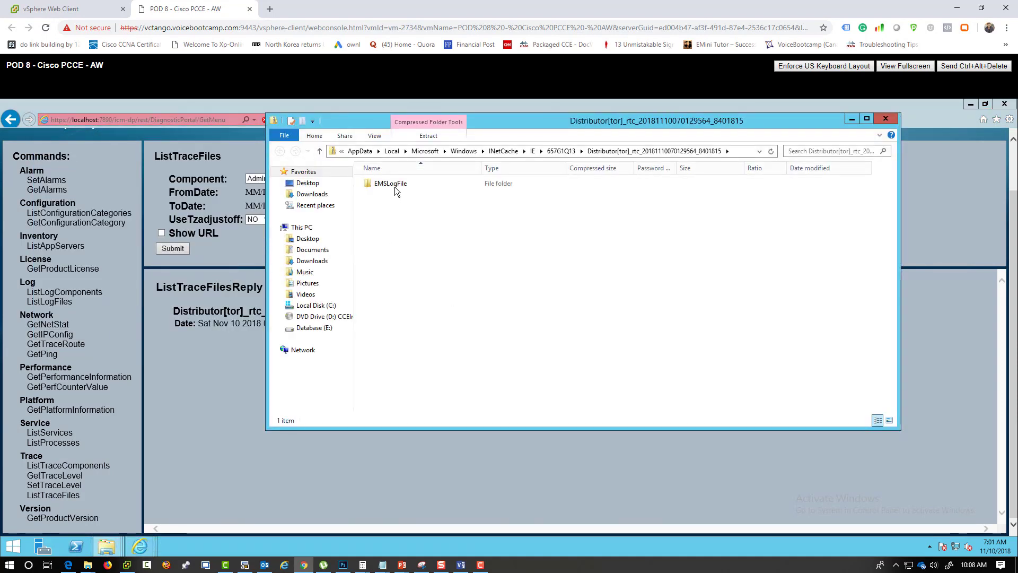
{"action": "double_click", "coordinate": [395, 184]}
{"action": "double_click", "coordinate": [395, 184]}
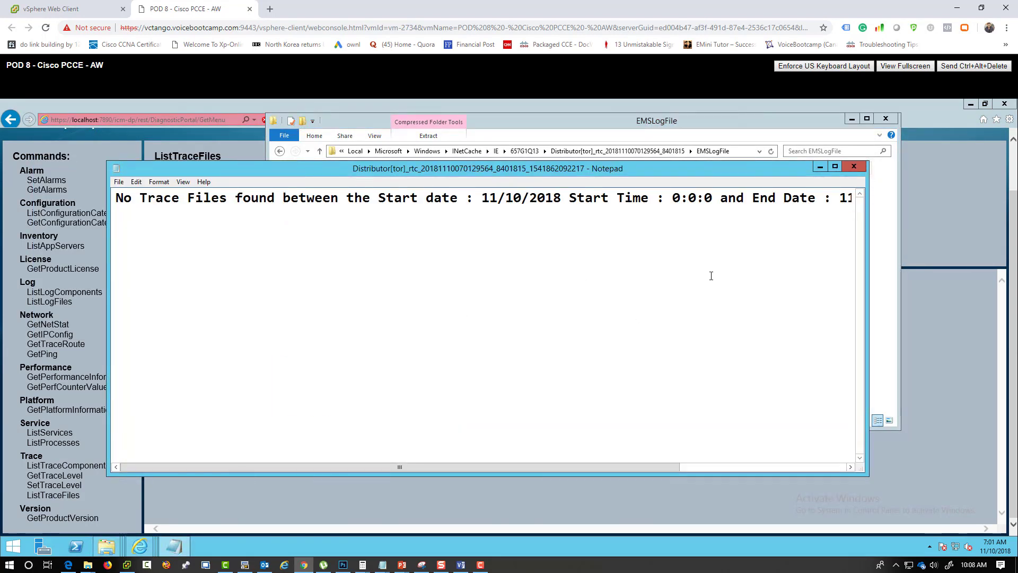
{"action": "left_click", "coordinate": [853, 166]}
{"action": "left_click", "coordinate": [889, 119]}
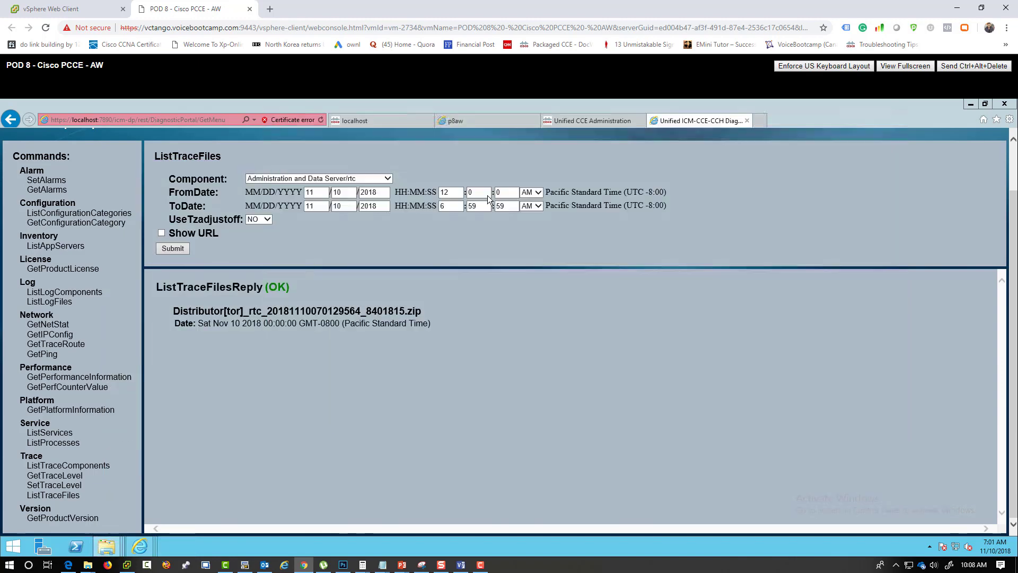
- Retrieve the clgr trace zip and read its EMSLogFile log in Notepad
{"action": "left_click", "coordinate": [384, 179]}
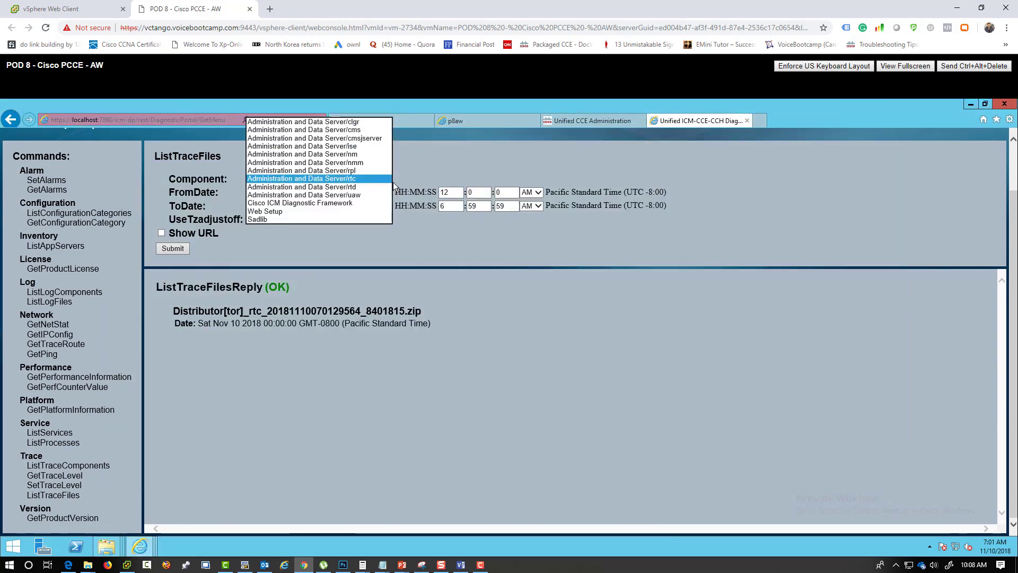
{"action": "left_click", "coordinate": [365, 122]}
{"action": "left_click", "coordinate": [174, 248]}
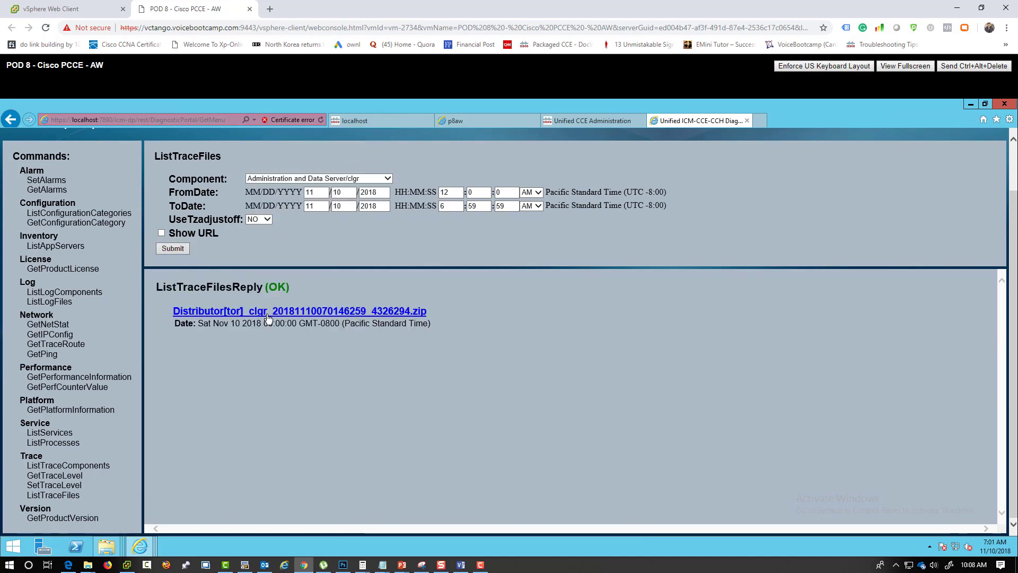
{"action": "left_click", "coordinate": [353, 313]}
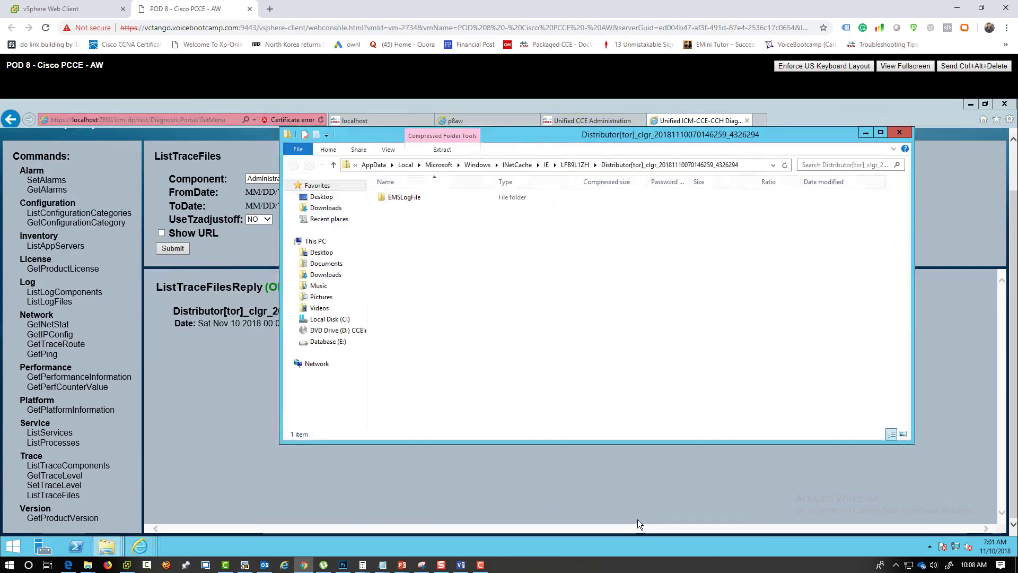
{"action": "double_click", "coordinate": [420, 202]}
{"action": "double_click", "coordinate": [420, 199]}
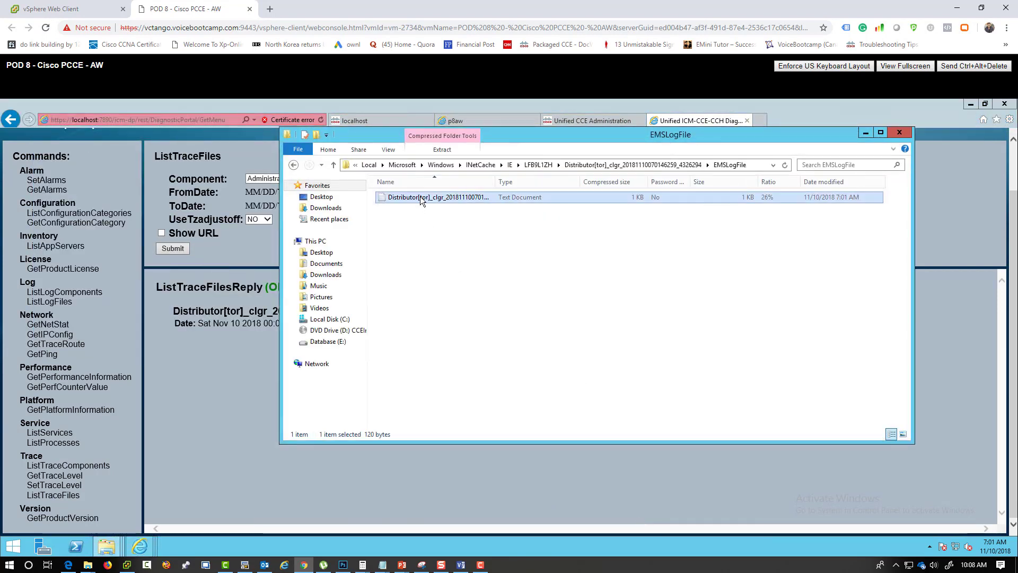
{"action": "left_click", "coordinate": [853, 168]}
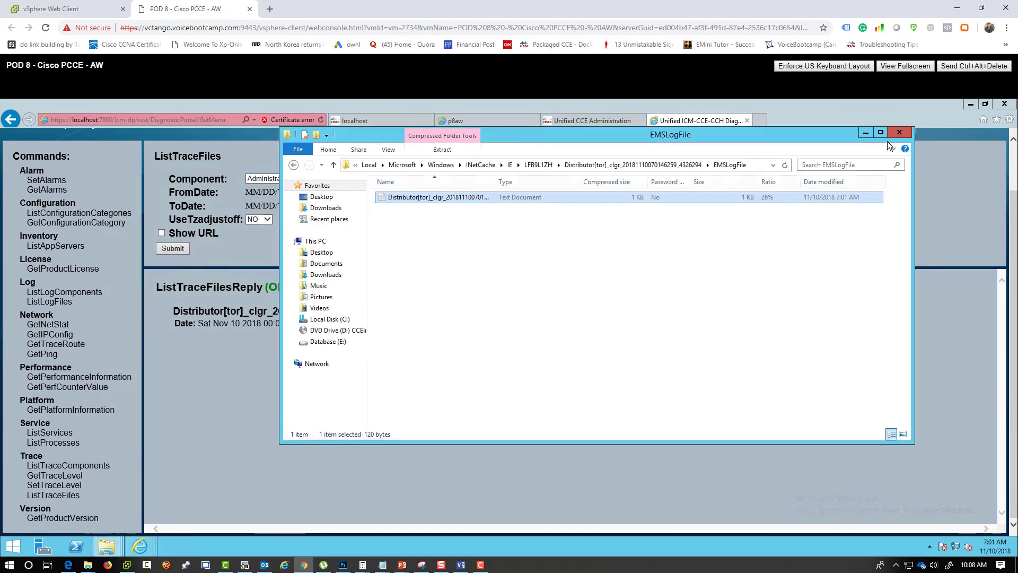
{"action": "left_click", "coordinate": [899, 132]}
{"action": "left_click_drag", "start_coordinate": [452, 205], "coordinate": [427, 206]}
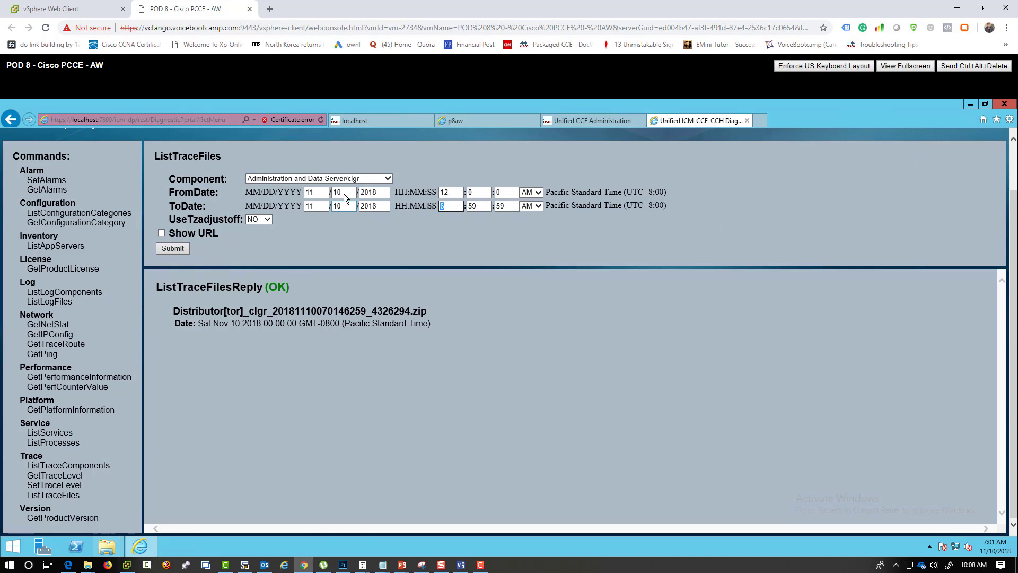
- Change the FromDate day to 9, list clgr trace files from 11/9/2018, and download the zip
{"action": "left_click_drag", "start_coordinate": [345, 194], "coordinate": [327, 194]}
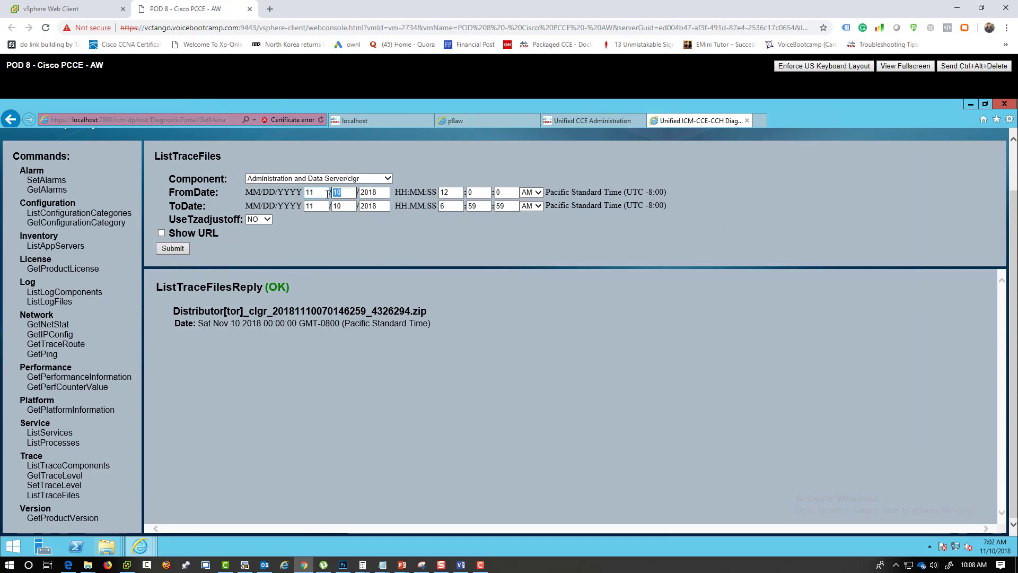
{"action": "type", "text": "9"}
{"action": "left_click", "coordinate": [171, 250]}
{"action": "left_click", "coordinate": [350, 314]}
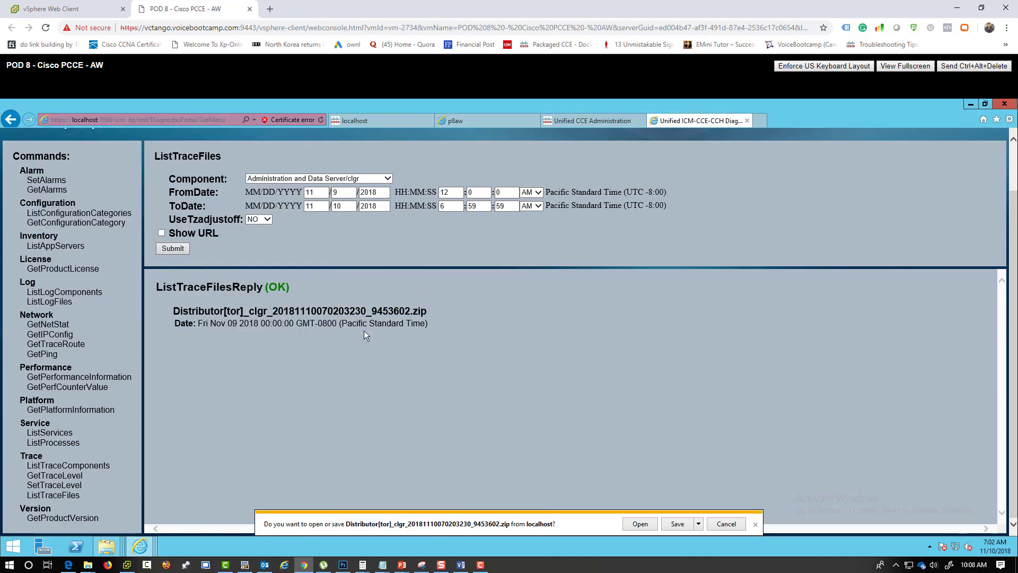
- Read the Nov 09 clgr trace log in Notepad, showing Config Transaction 1144 with LastUpdateKey 48.0
{"action": "left_click", "coordinate": [639, 523]}
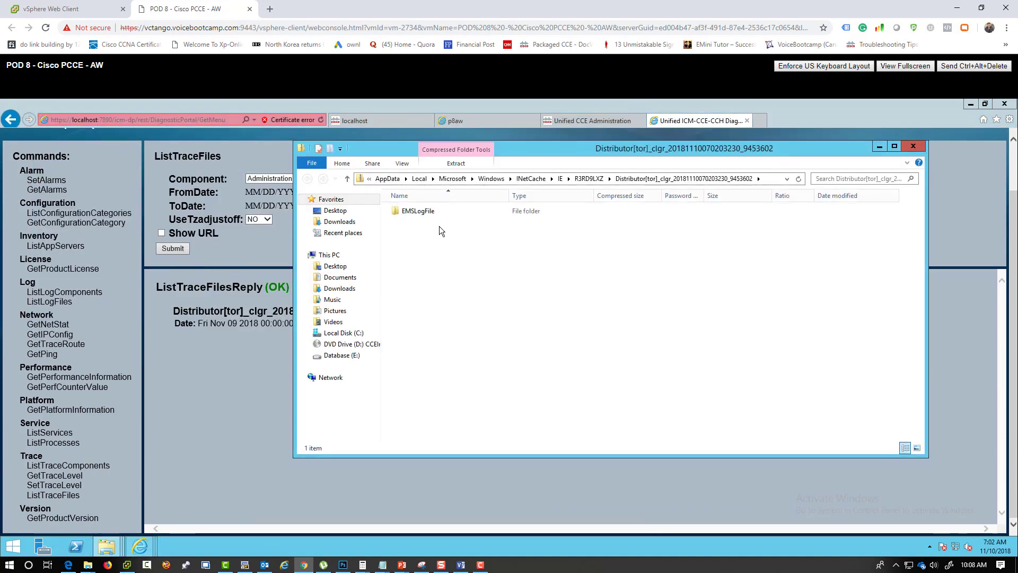
{"action": "double_click", "coordinate": [426, 215]}
{"action": "double_click", "coordinate": [424, 210]}
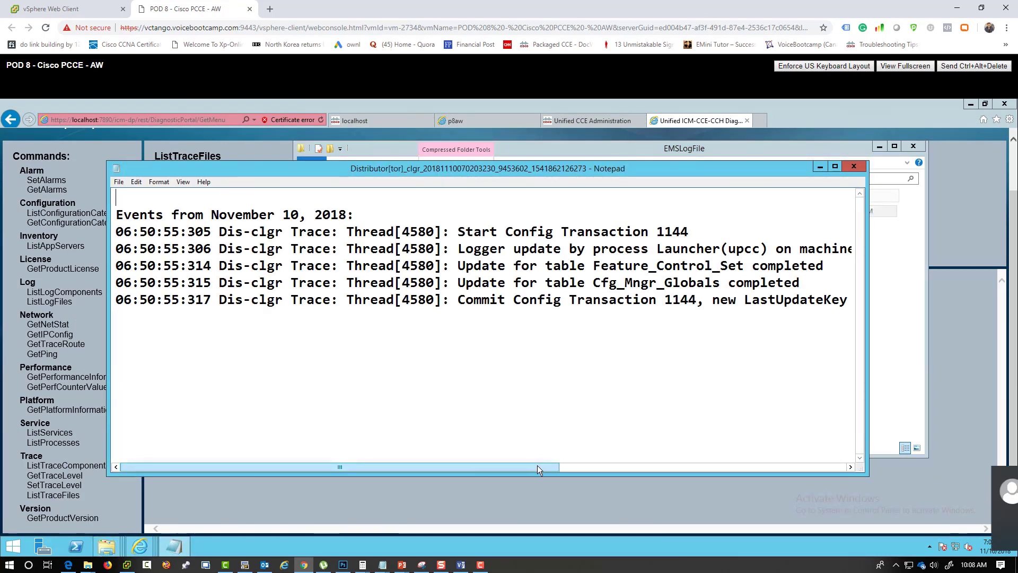
{"action": "left_click_drag", "start_coordinate": [536, 466], "coordinate": [595, 466]}
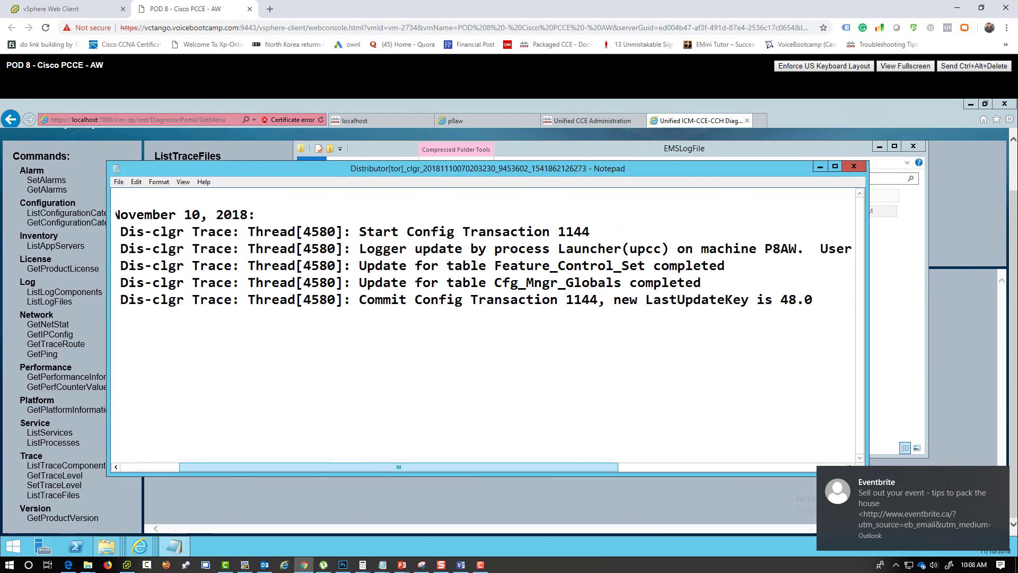
{"action": "left_click", "coordinate": [1001, 474]}
{"action": "left_click_drag", "start_coordinate": [823, 300], "coordinate": [757, 300]}
{"action": "left_click_drag", "start_coordinate": [670, 277], "coordinate": [502, 249]}
{"action": "left_click", "coordinate": [743, 359]}
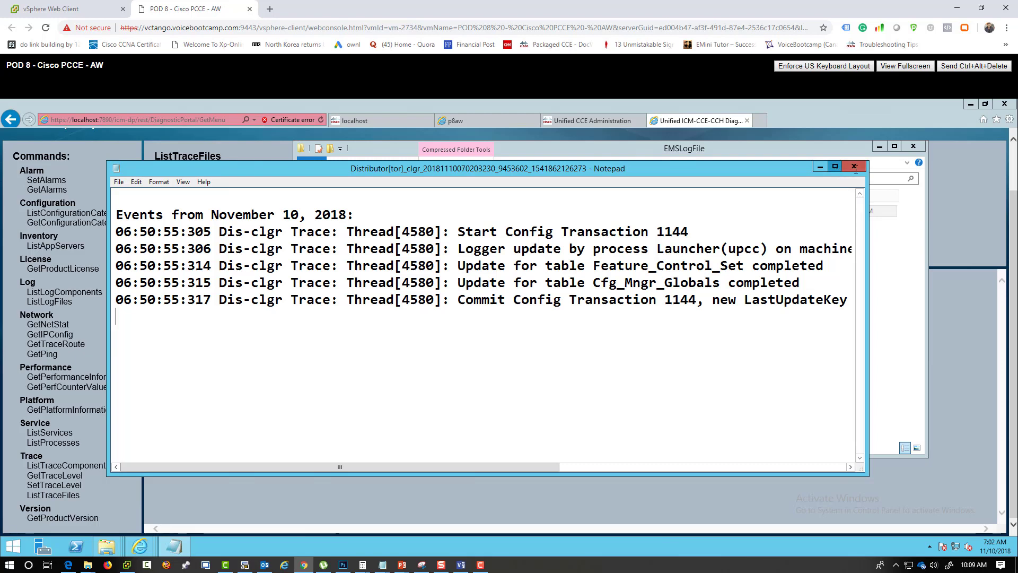
{"action": "left_click", "coordinate": [835, 166]}
{"action": "left_click", "coordinate": [1004, 105]}
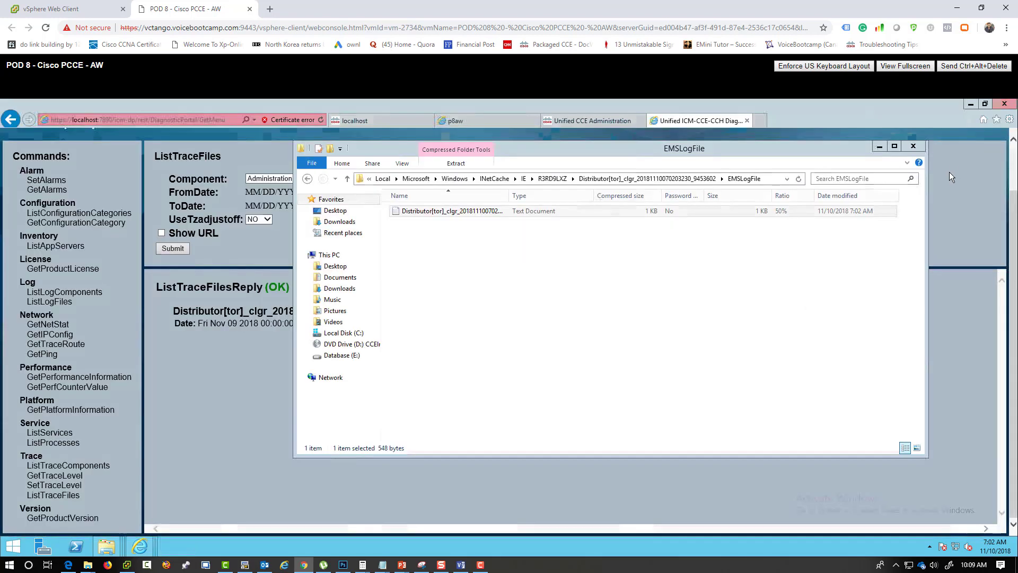
{"action": "left_click", "coordinate": [914, 147]}
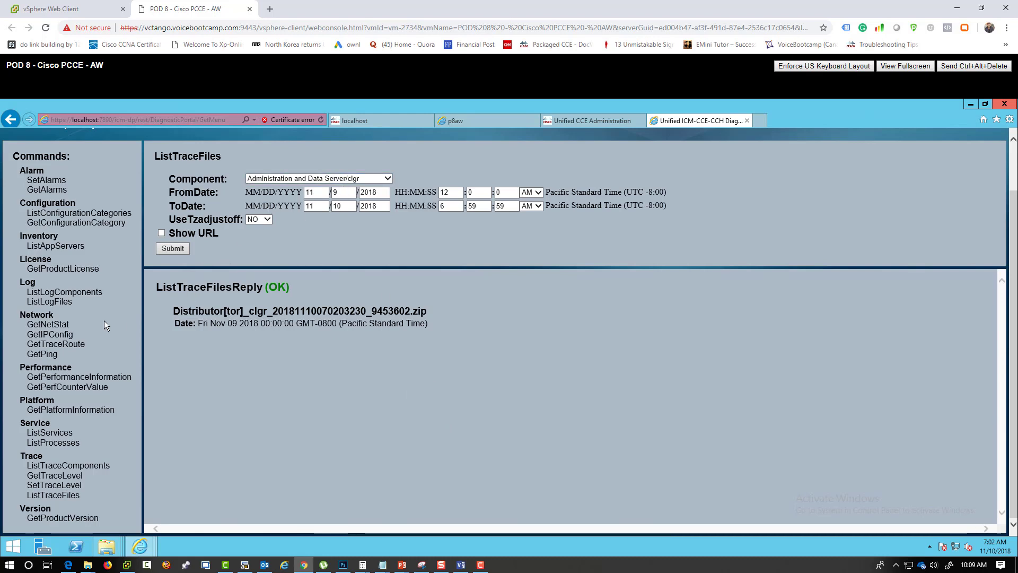
- Run GetIPConfig with no arguments and review the ipconfig output file in Notepad
{"action": "left_click_drag", "start_coordinate": [19, 316], "coordinate": [58, 316]}
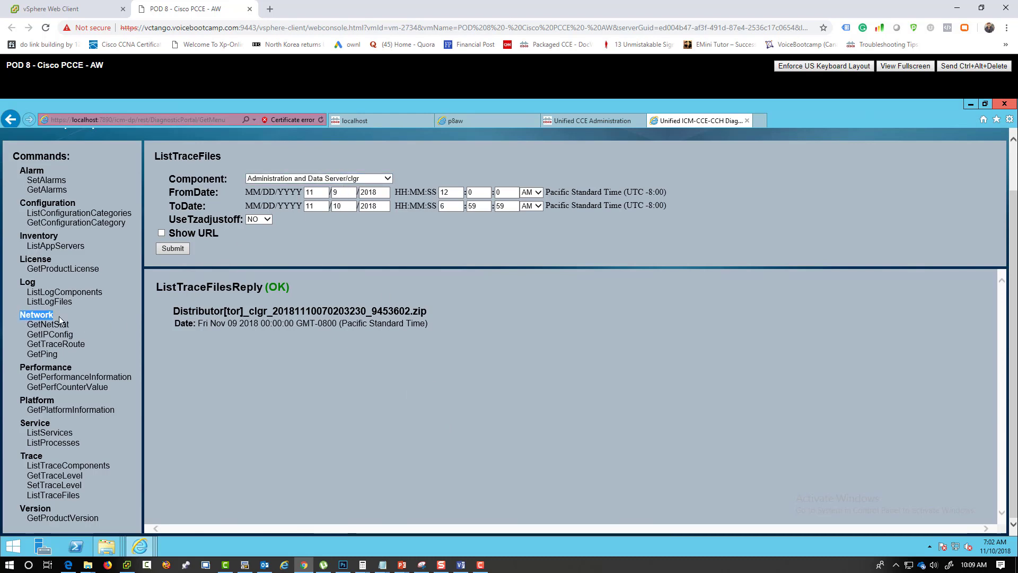
{"action": "left_click", "coordinate": [35, 354]}
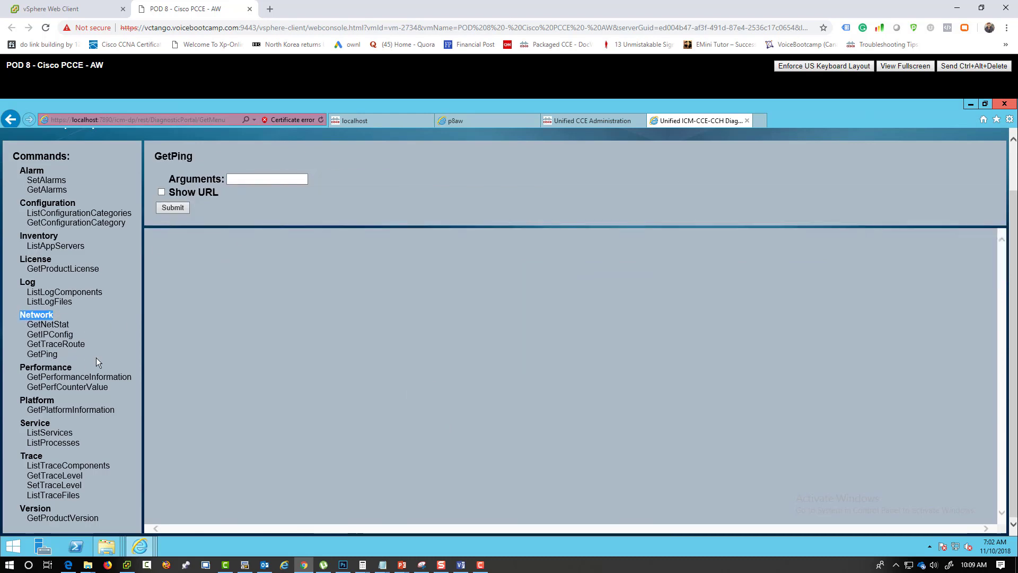
{"action": "left_click", "coordinate": [50, 334]}
{"action": "left_click", "coordinate": [180, 207]}
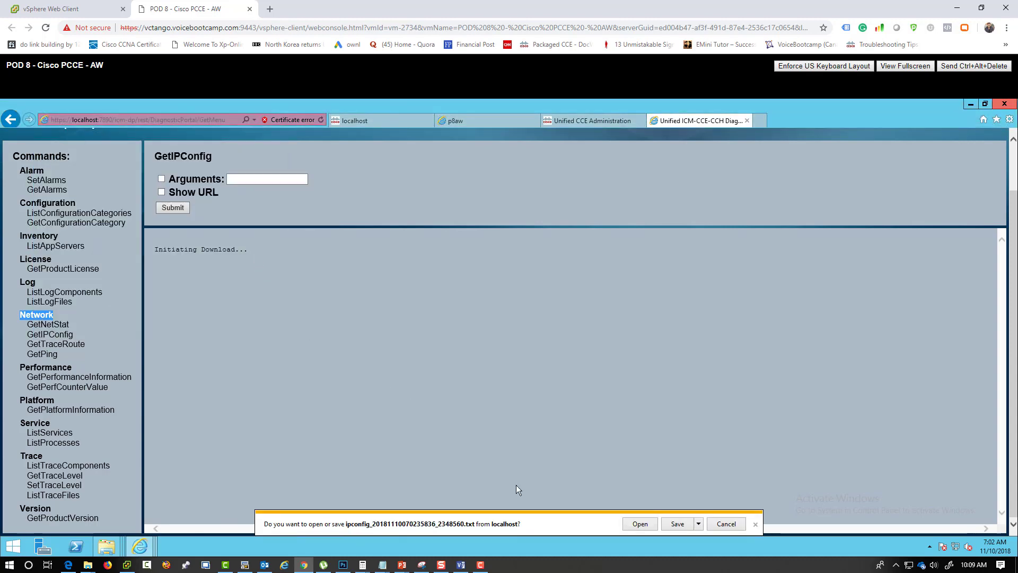
{"action": "left_click", "coordinate": [640, 525]}
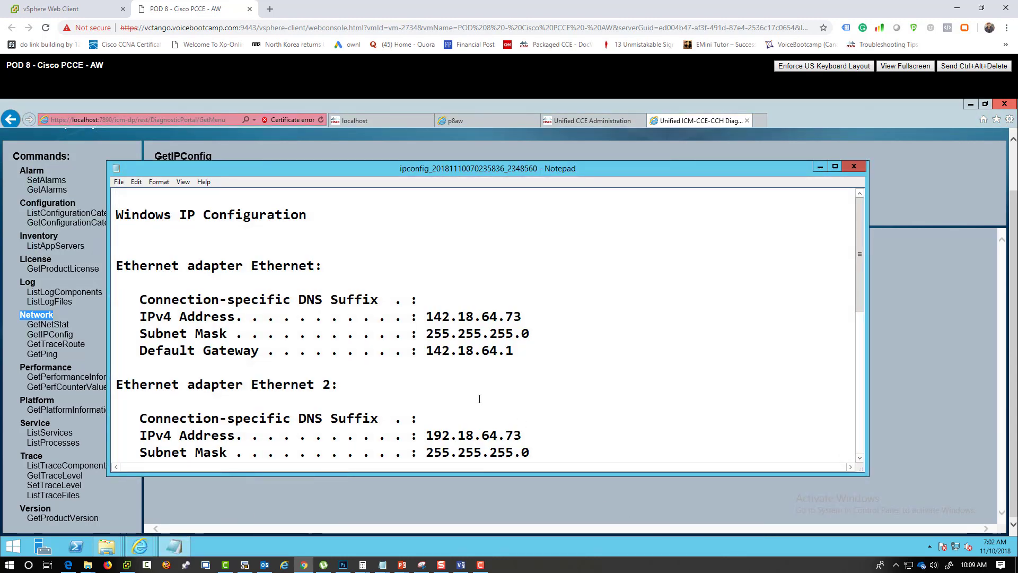
{"action": "scroll", "coordinate": [479, 399], "scroll_direction": "down", "scroll_amount": 4}
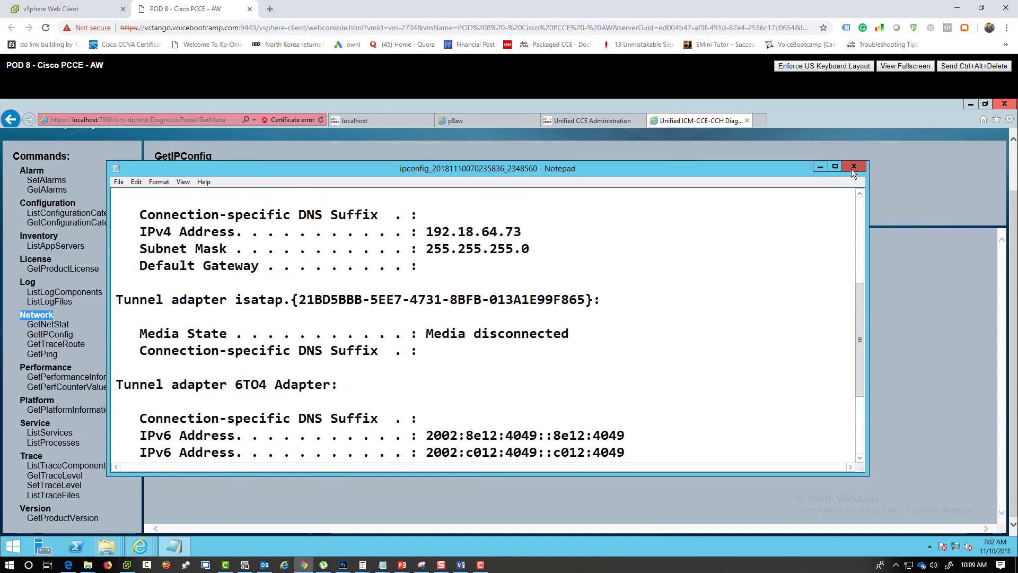
{"action": "left_click", "coordinate": [853, 168]}
{"action": "left_click", "coordinate": [289, 178]}
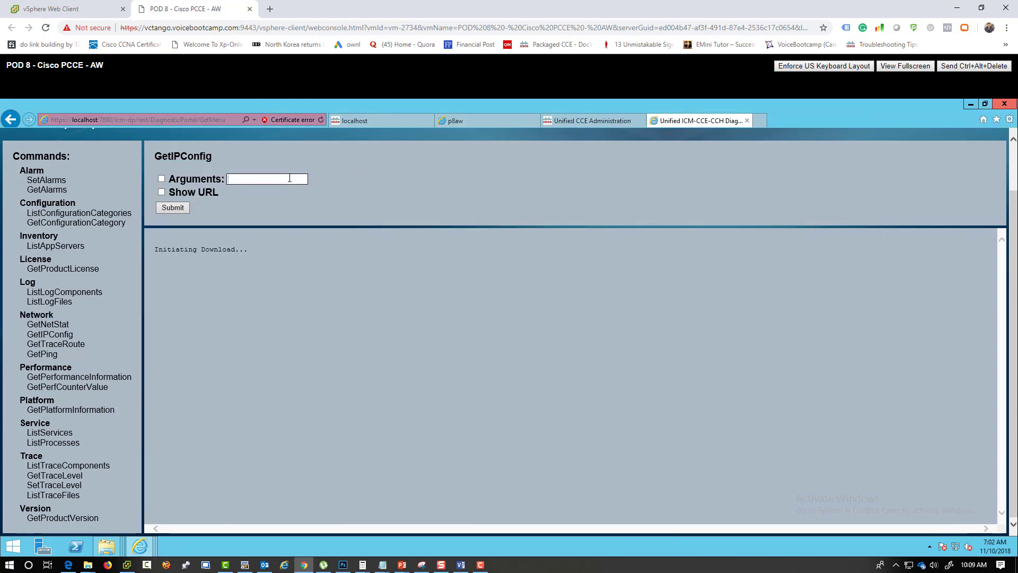
- Enable Arguments for GetIPConfig and begin entering the host name argument
{"action": "type", "text": "p8"}
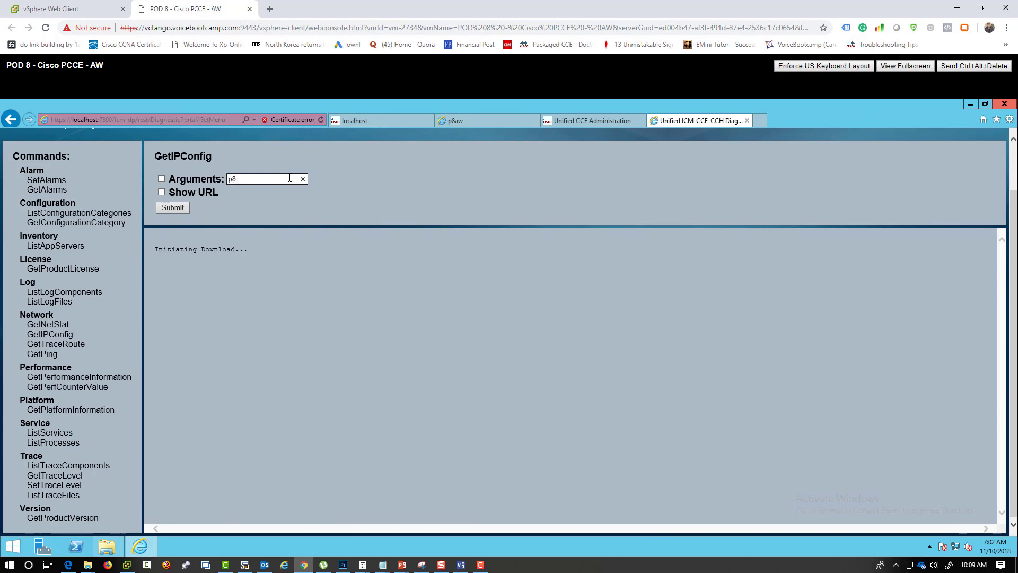
{"action": "type", "text": "rogger"}
{"action": "left_click", "coordinate": [159, 178]}
{"action": "left_click_drag", "start_coordinate": [266, 180], "coordinate": [236, 183]}
{"action": "type", "text": "pg"}
- In Command Prompt, run ping -a 142.18.64.71 to resolve it to p8roggera.pod8.com
{"action": "right_click", "coordinate": [12, 546]}
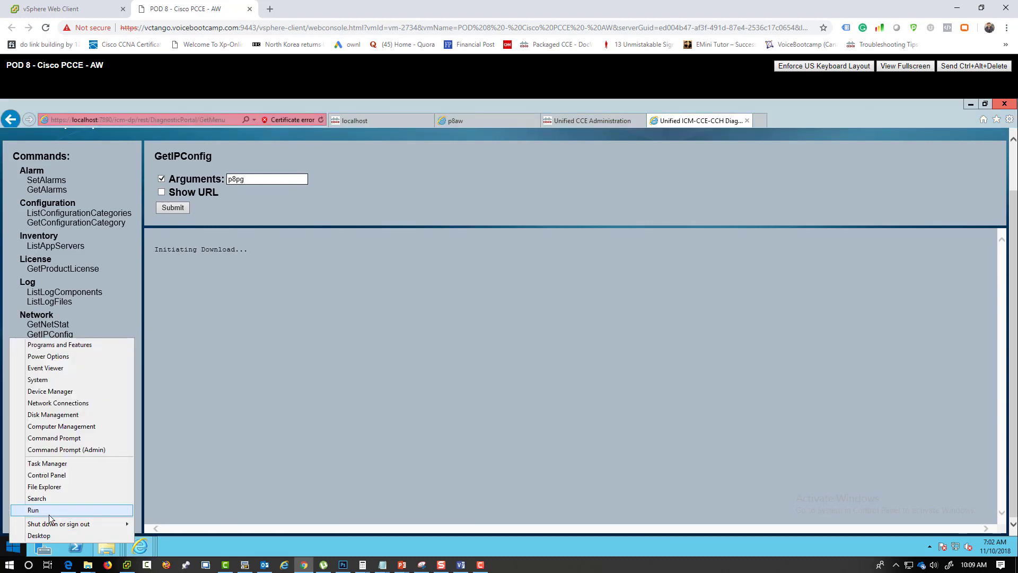
{"action": "left_click", "coordinate": [49, 512]}
{"action": "type", "text": "cmd"}
{"action": "key", "text": "Return"}
{"action": "type", "text": "ping -a 142"}
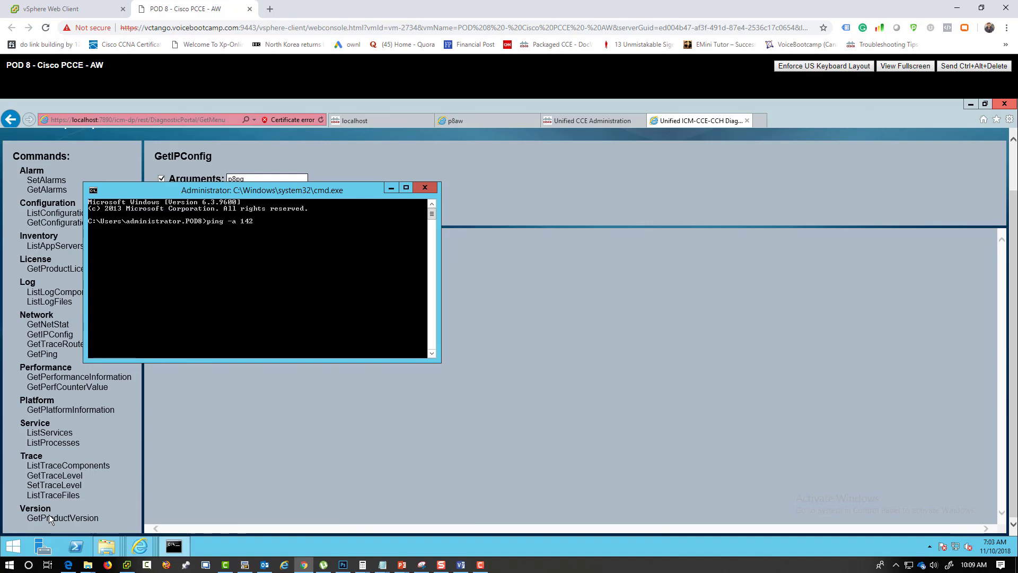
{"action": "type", "text": ".18.6"}
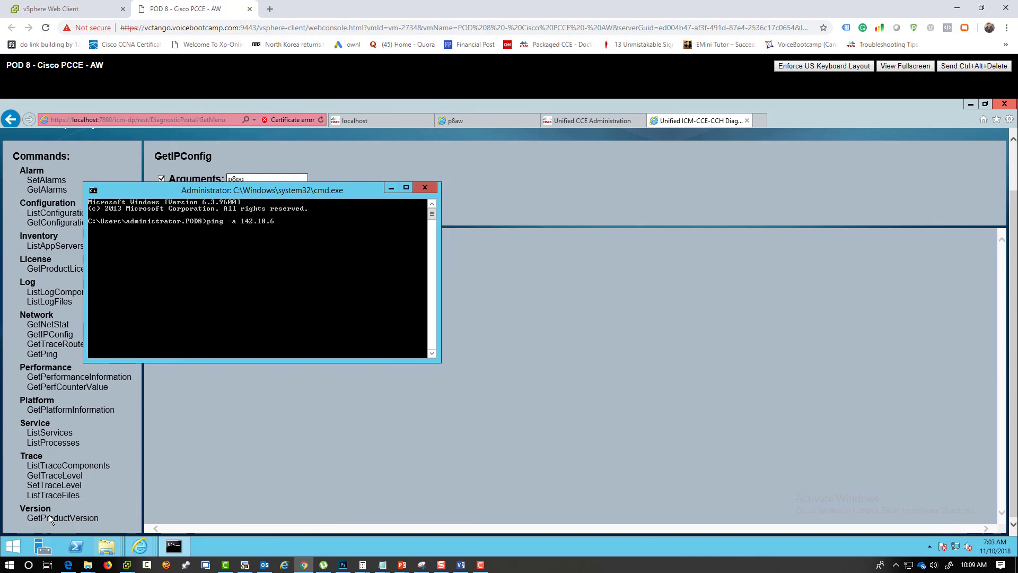
{"action": "type", "text": "4.71"}
{"action": "key", "text": "Return"}
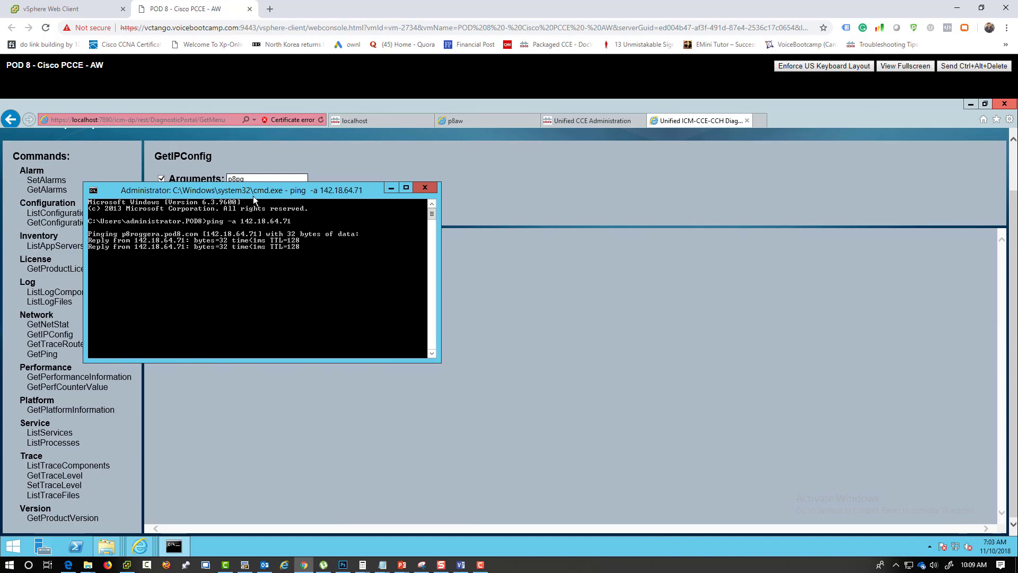
{"action": "left_click", "coordinate": [251, 178]}
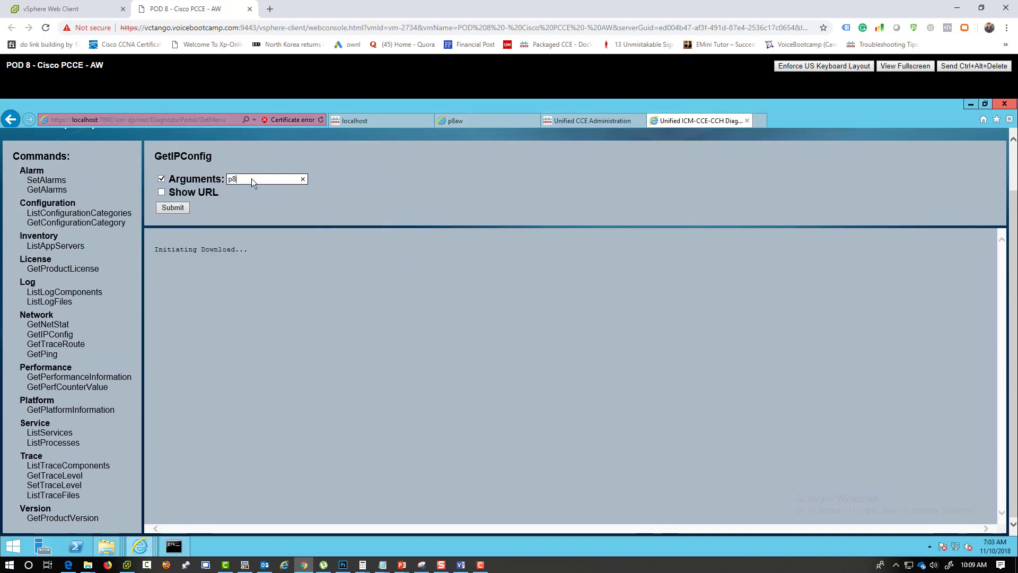
- Try GetIPConfig with arguments p8roggera and then a, viewing each error output in Notepad
{"action": "type", "text": "p8roggera"}
{"action": "left_click", "coordinate": [170, 208]}
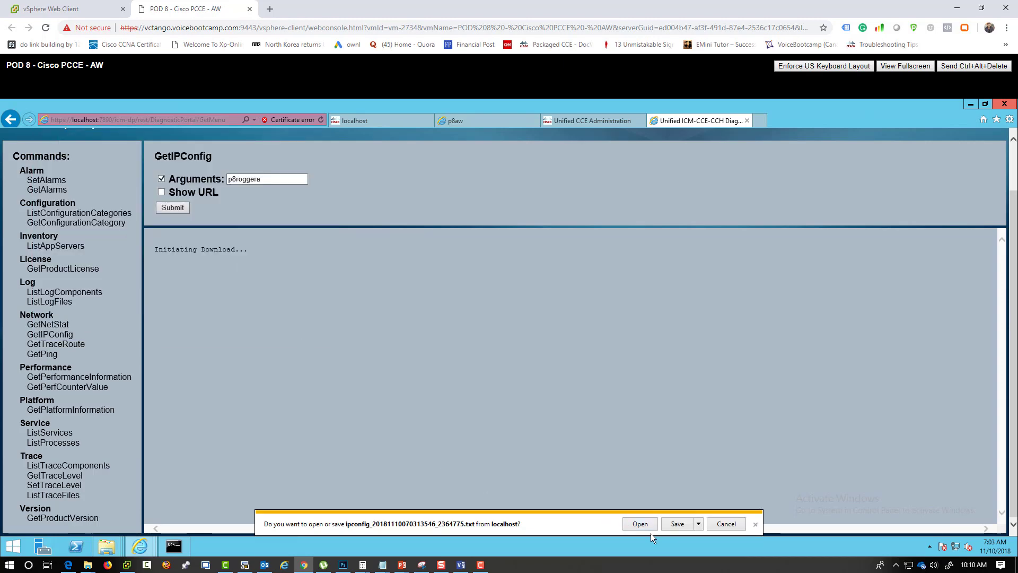
{"action": "left_click", "coordinate": [640, 524]}
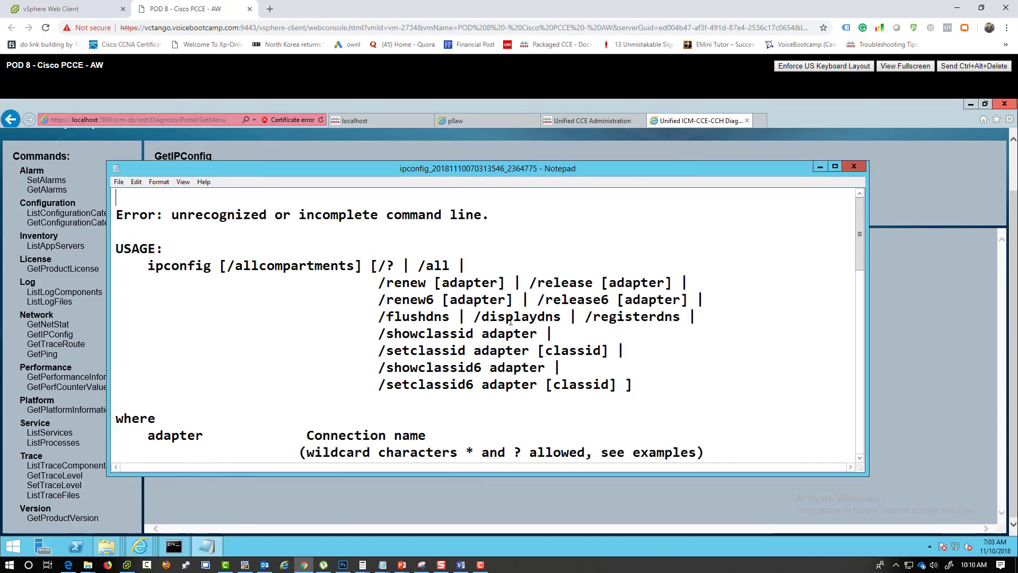
{"action": "scroll", "coordinate": [510, 322], "scroll_direction": "down", "scroll_amount": 1}
{"action": "scroll", "coordinate": [511, 322], "scroll_direction": "down", "scroll_amount": 10}
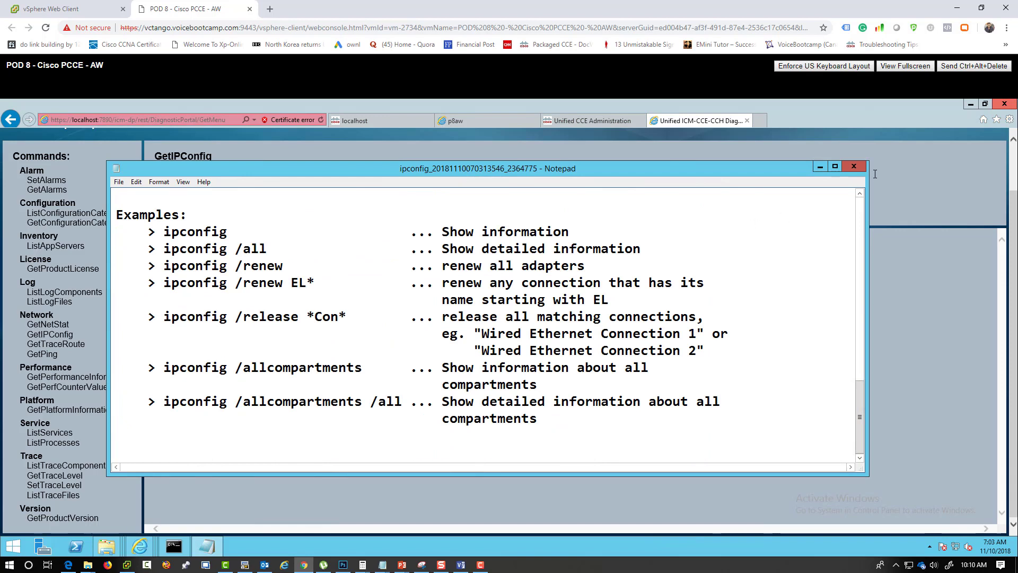
{"action": "left_click", "coordinate": [855, 166]}
{"action": "left_click", "coordinate": [178, 179]}
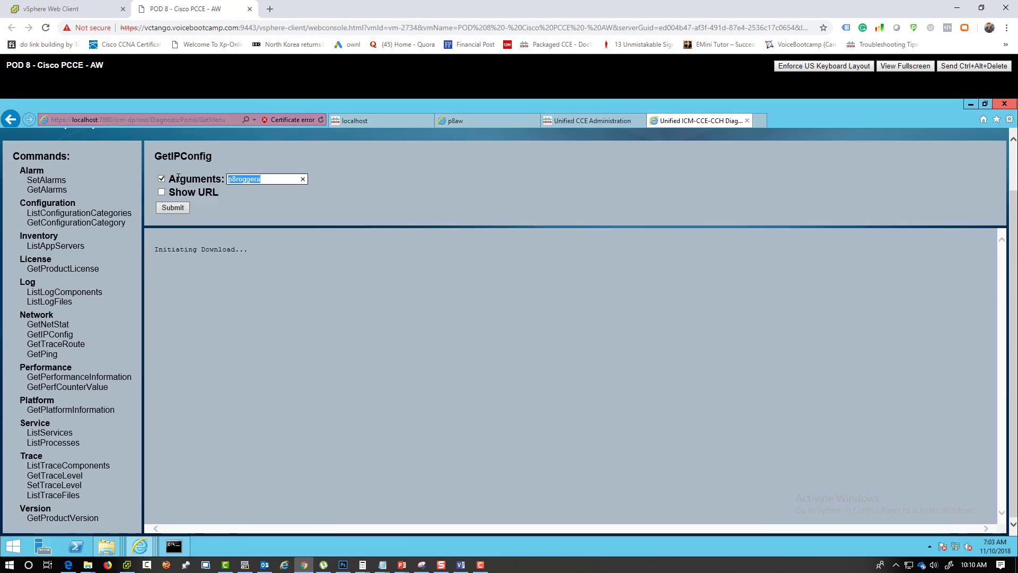
{"action": "type", "text": "all"}
{"action": "left_click", "coordinate": [179, 209]}
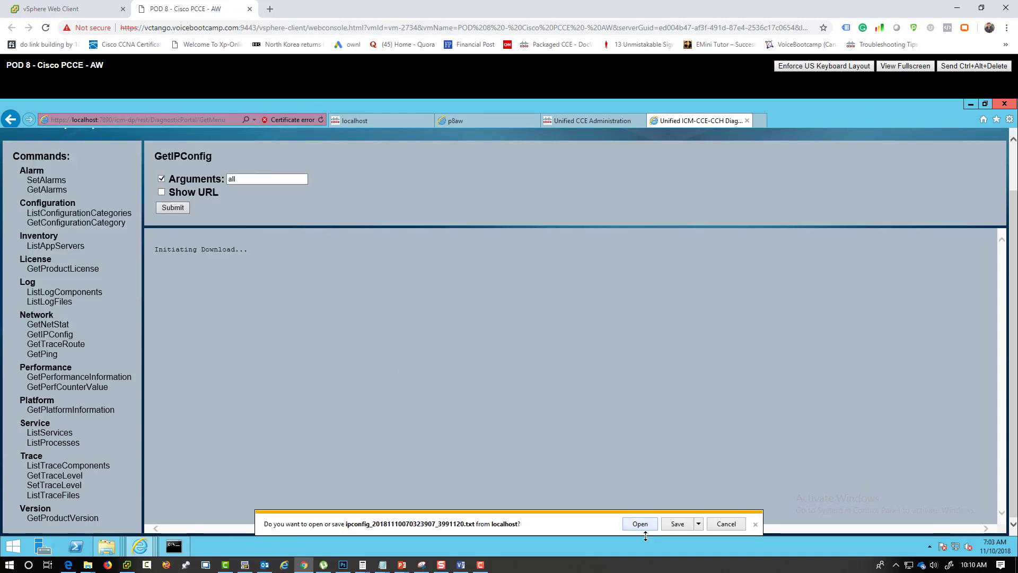
{"action": "left_click", "coordinate": [640, 524]}
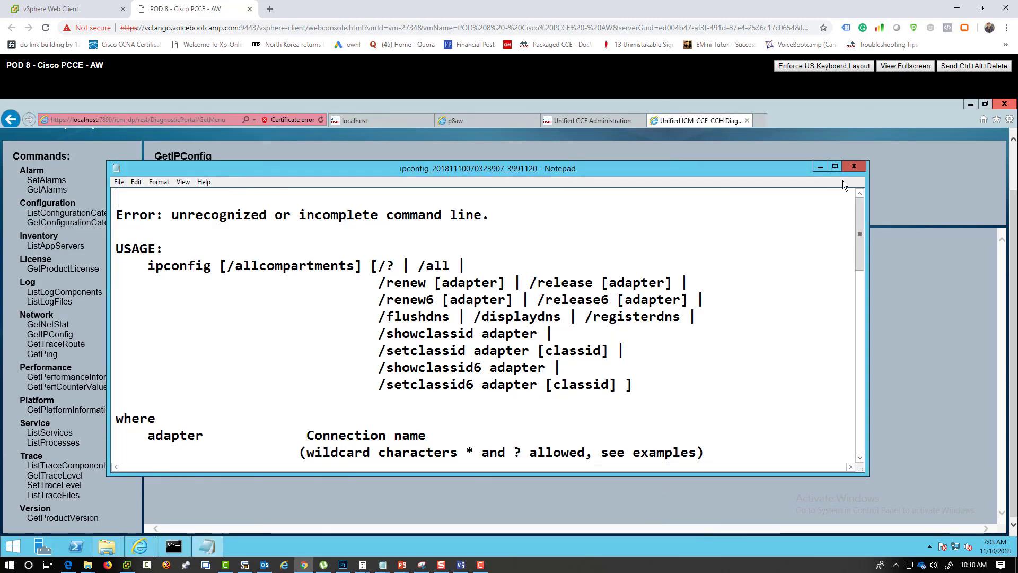
{"action": "left_click", "coordinate": [854, 166]}
- Run GetIPConfig with /all and read the output showing host p8aw and DNS 142.18.64.100
{"action": "left_click", "coordinate": [232, 178]}
{"action": "type", "text": "ll"}
{"action": "left_click_drag", "start_coordinate": [237, 179], "coordinate": [185, 179]}
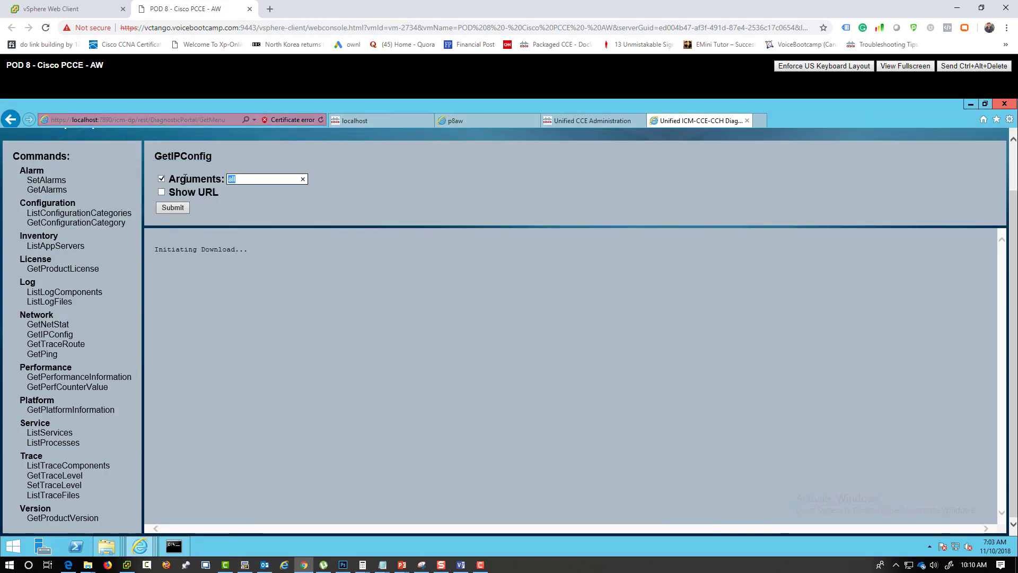
{"action": "type", "text": "/all"}
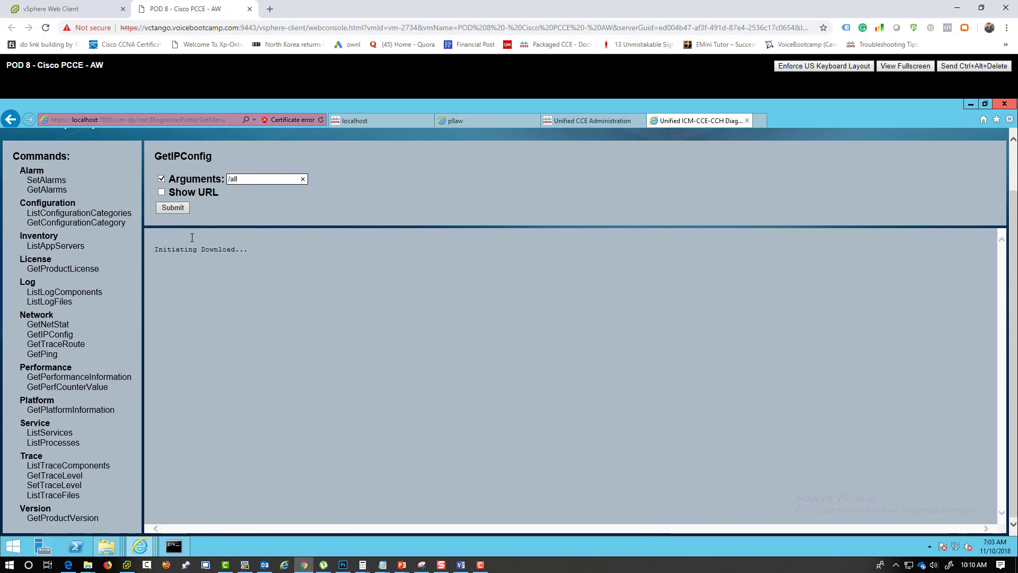
{"action": "left_click", "coordinate": [179, 210]}
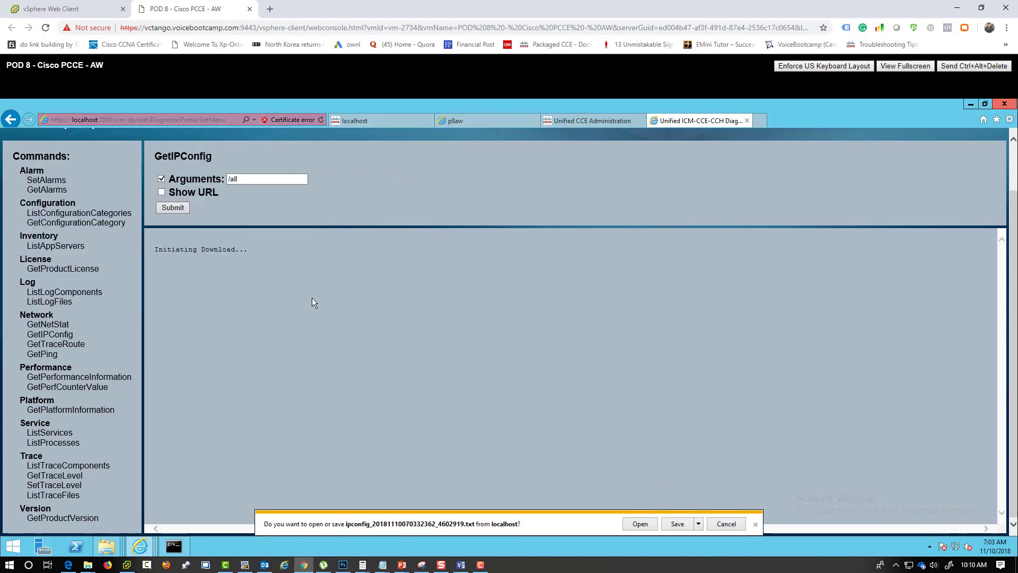
{"action": "left_click", "coordinate": [639, 524]}
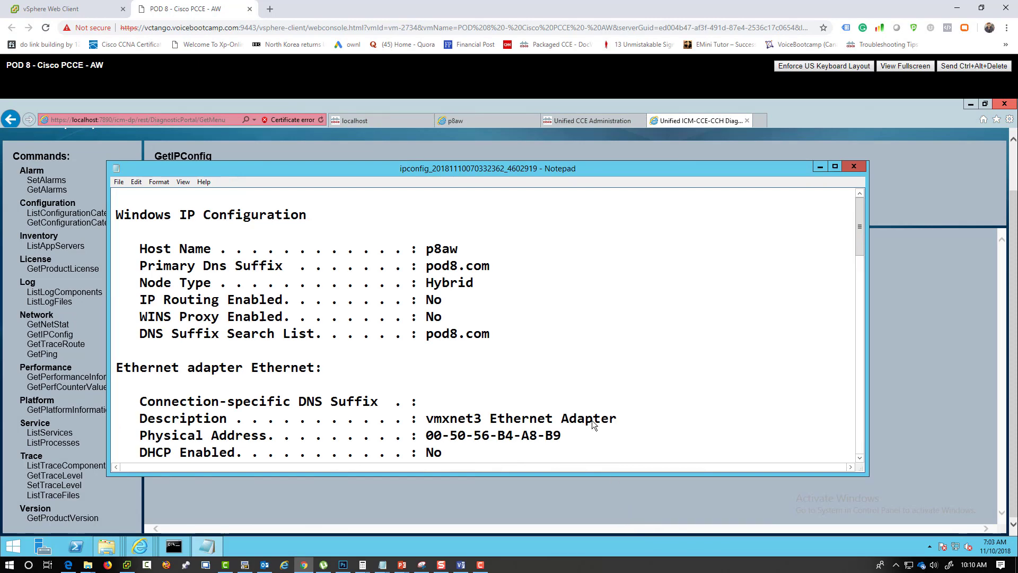
{"action": "scroll", "coordinate": [587, 409], "scroll_direction": "down", "scroll_amount": 2}
{"action": "scroll", "coordinate": [586, 409], "scroll_direction": "down", "scroll_amount": 14}
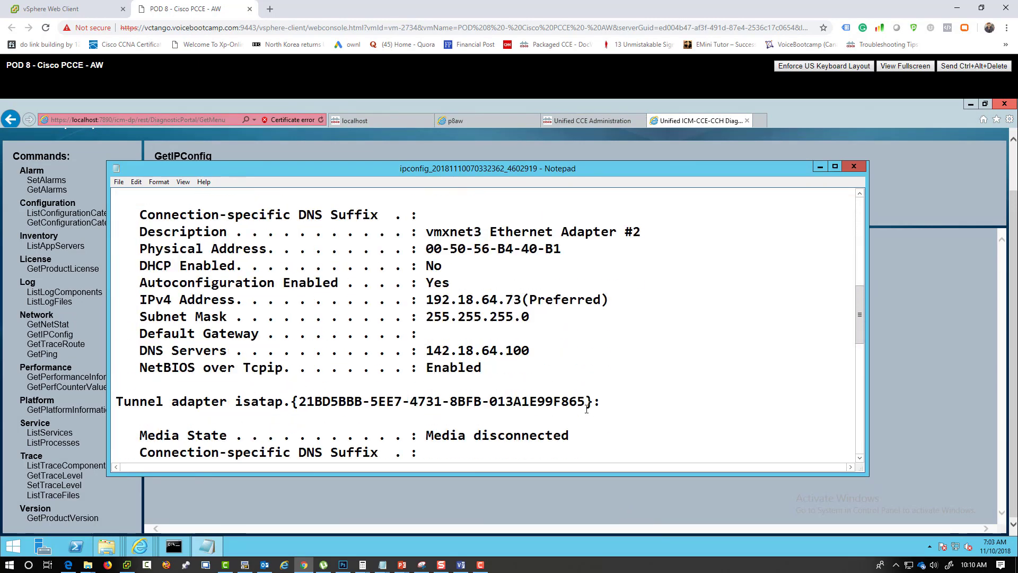
{"action": "scroll", "coordinate": [587, 408], "scroll_direction": "down", "scroll_amount": 2}
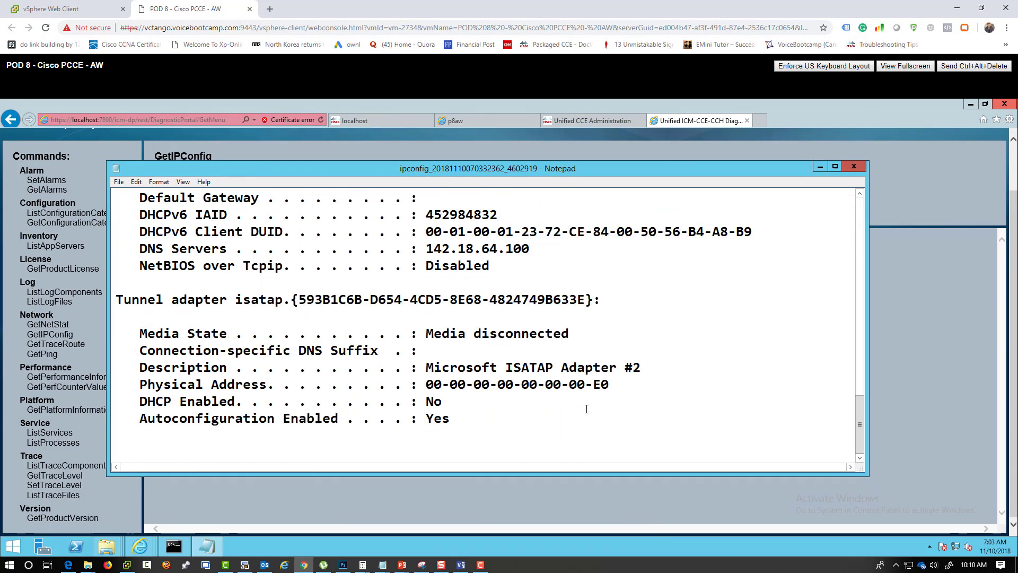
{"action": "left_click", "coordinate": [854, 166]}
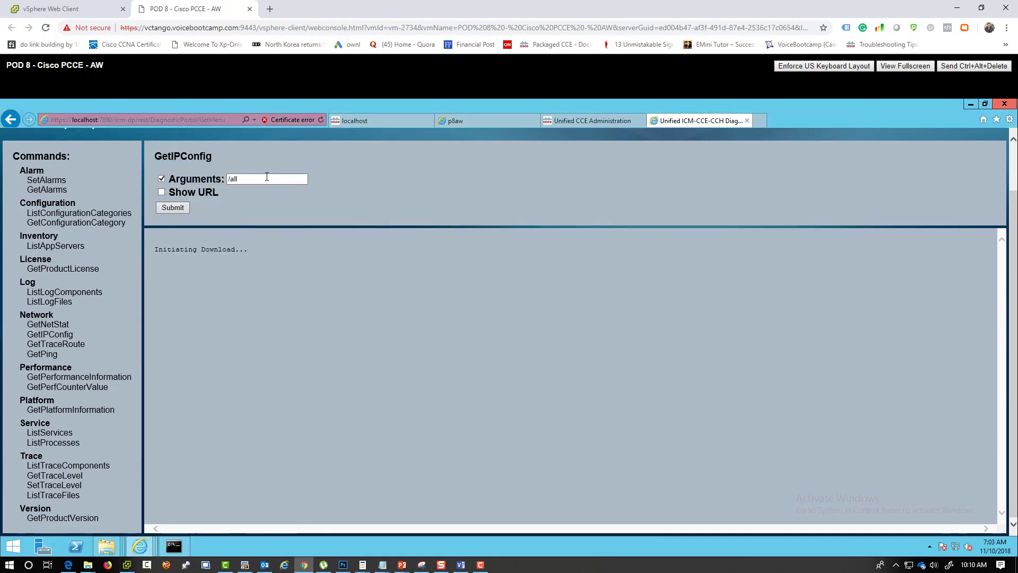
{"action": "key", "text": "ctrl+a"}
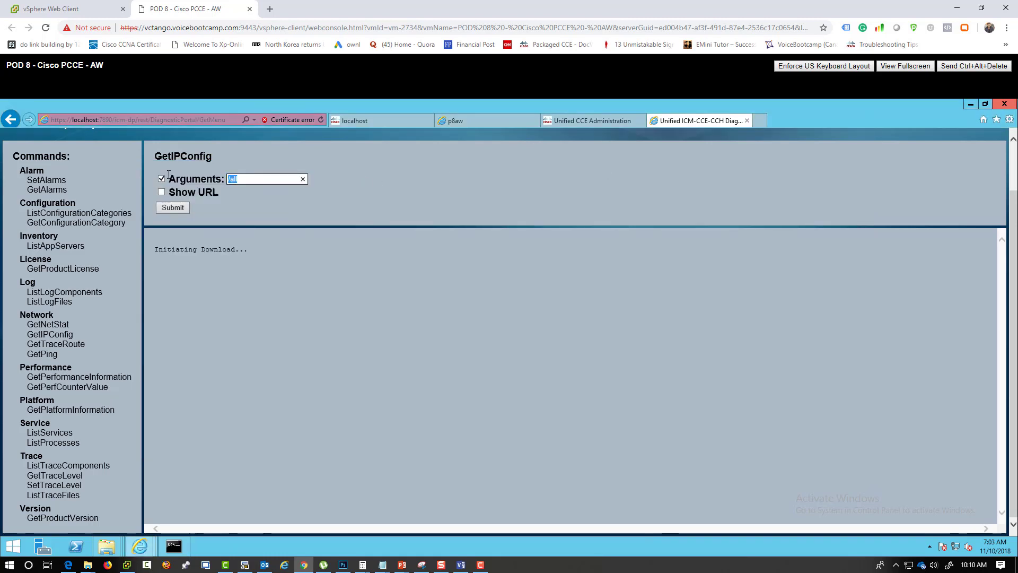
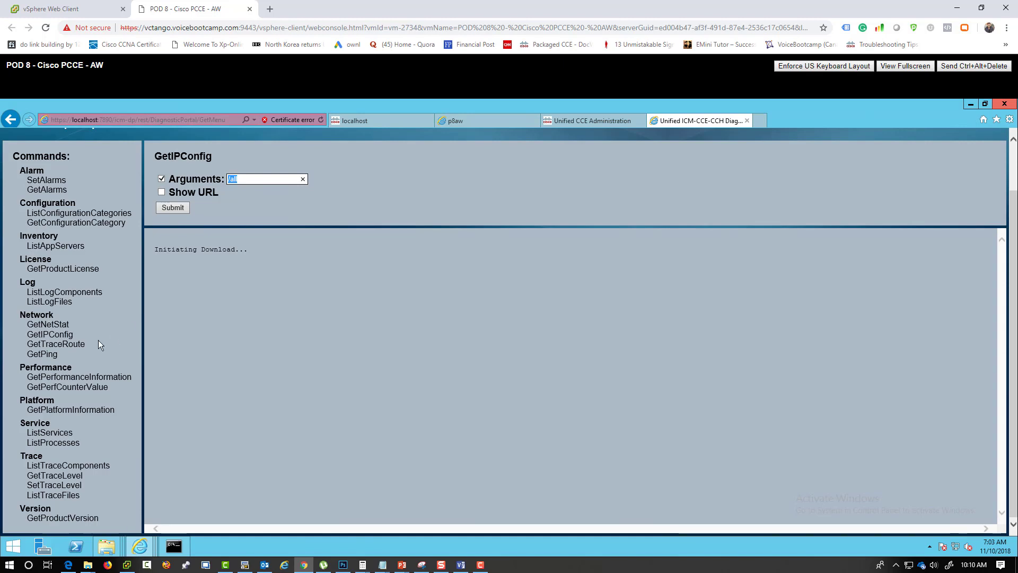
- Run GetNetStat on the AW server, scroll its netstat output in Notepad, then close Notepad and the browser
{"action": "left_click", "coordinate": [48, 324]}
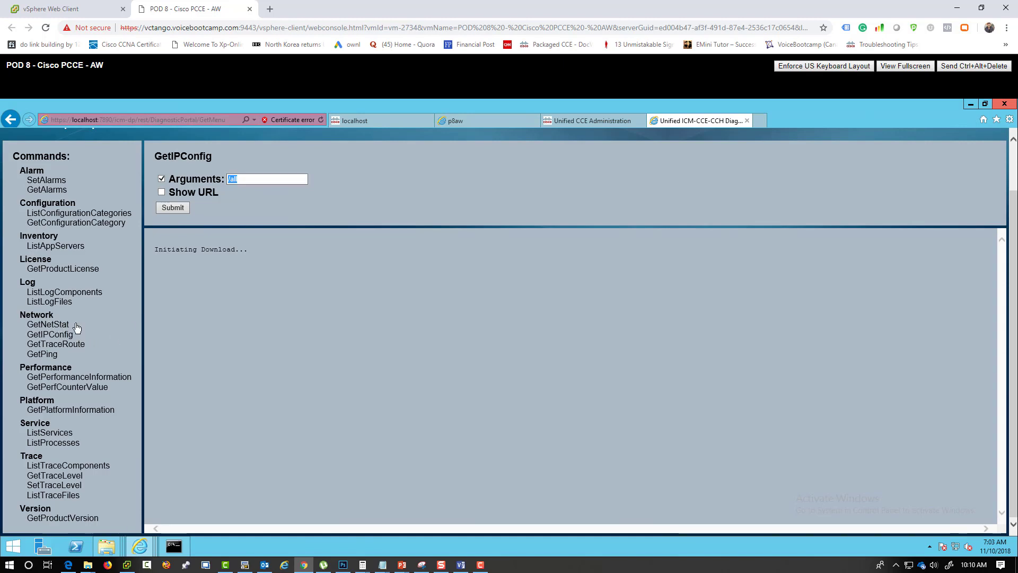
{"action": "left_click", "coordinate": [174, 207]}
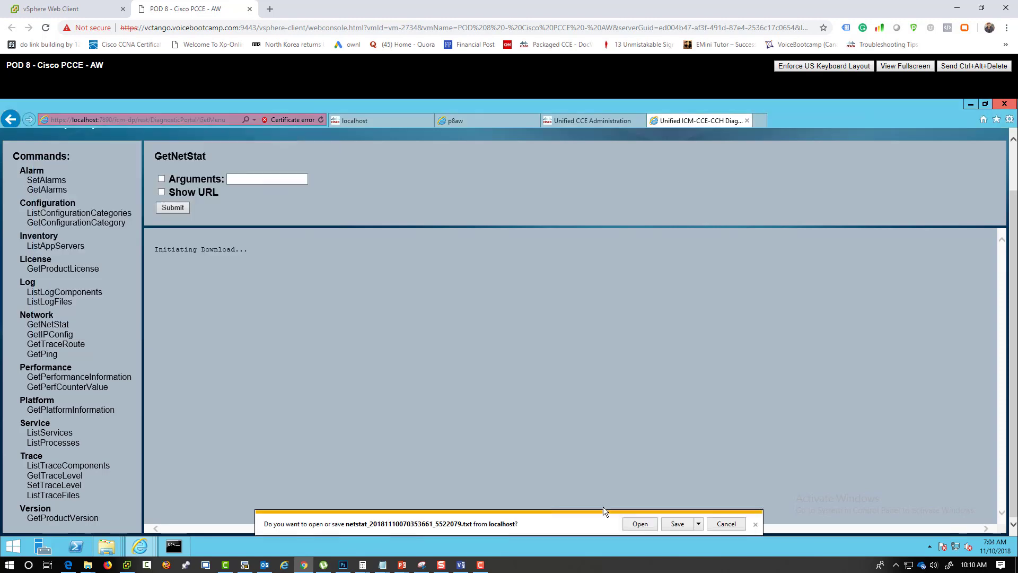
{"action": "left_click", "coordinate": [645, 527]}
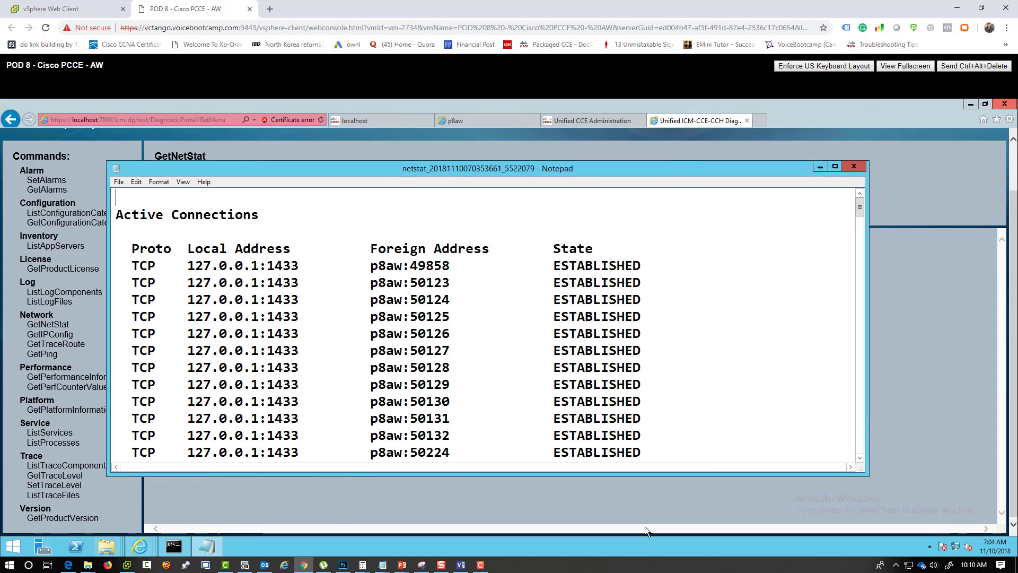
{"action": "scroll", "coordinate": [698, 427], "scroll_direction": "down", "scroll_amount": 15}
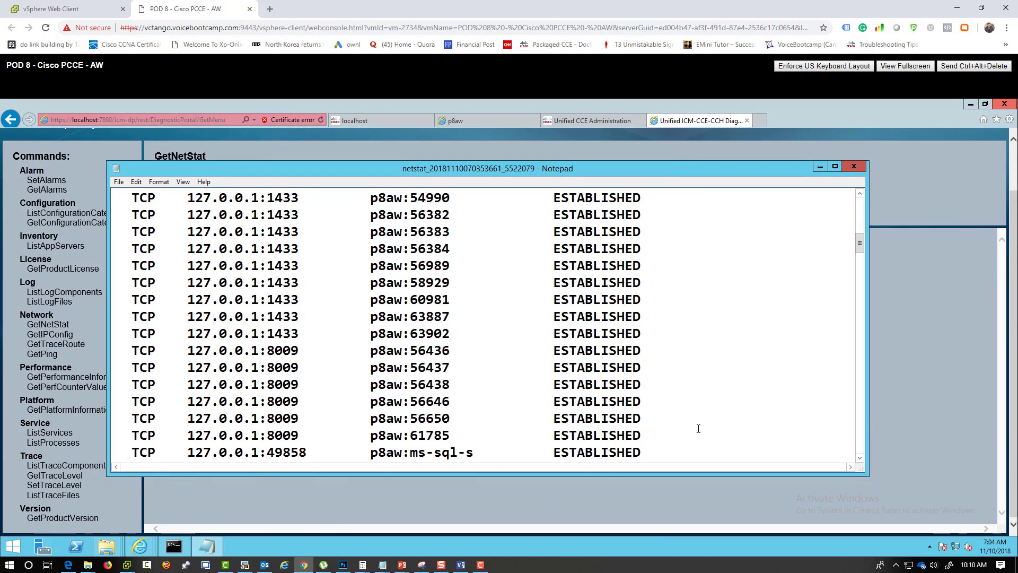
{"action": "left_click", "coordinate": [854, 167]}
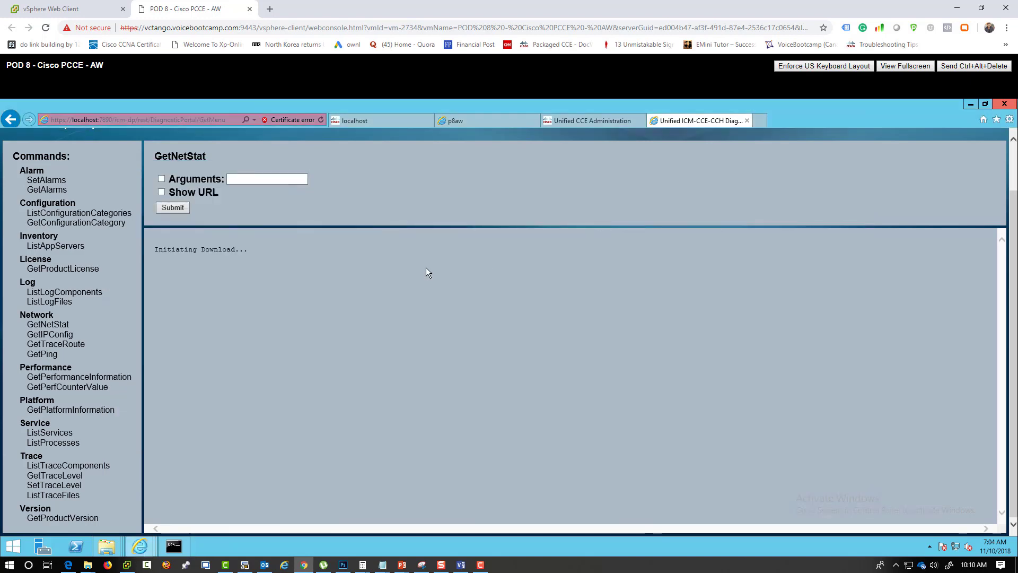
{"action": "left_click", "coordinate": [1004, 103]}
- Open the POD 8 Cisco PCCE - PG virtual machine's console and sign in with the administrator password
{"action": "left_click", "coordinate": [466, 326]}
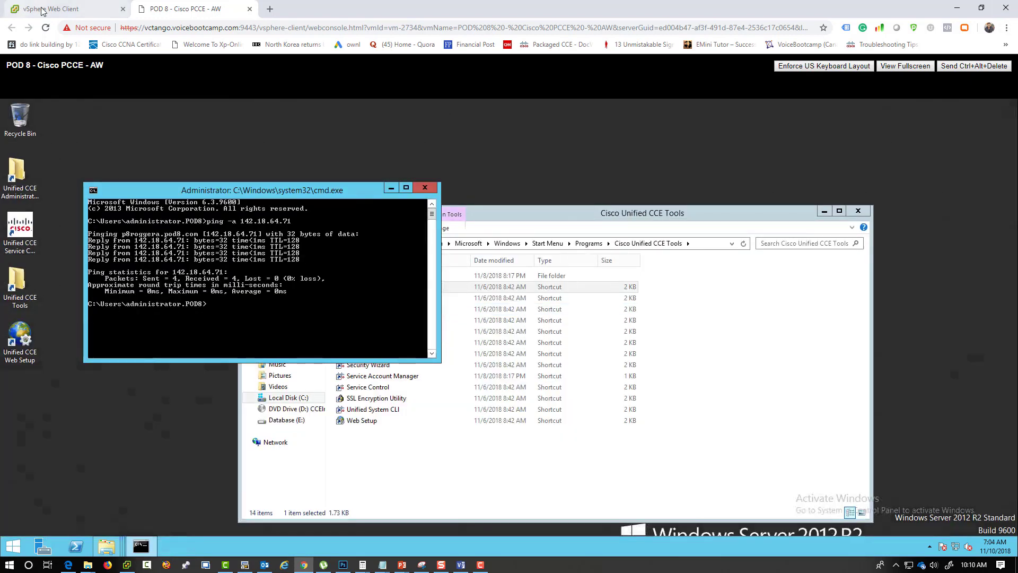
{"action": "left_click", "coordinate": [58, 9]}
{"action": "left_click", "coordinate": [144, 200]}
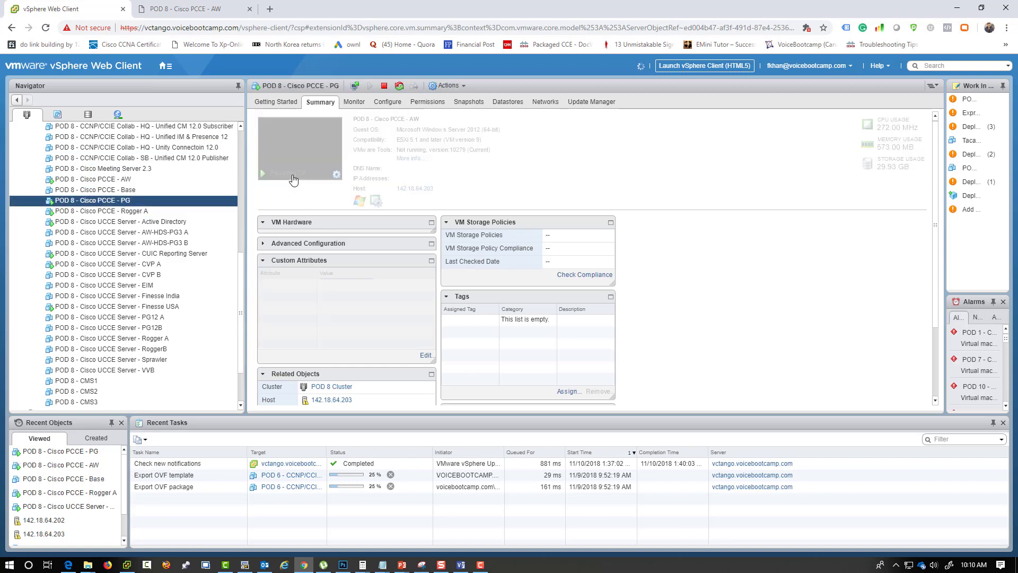
{"action": "left_click", "coordinate": [287, 152]}
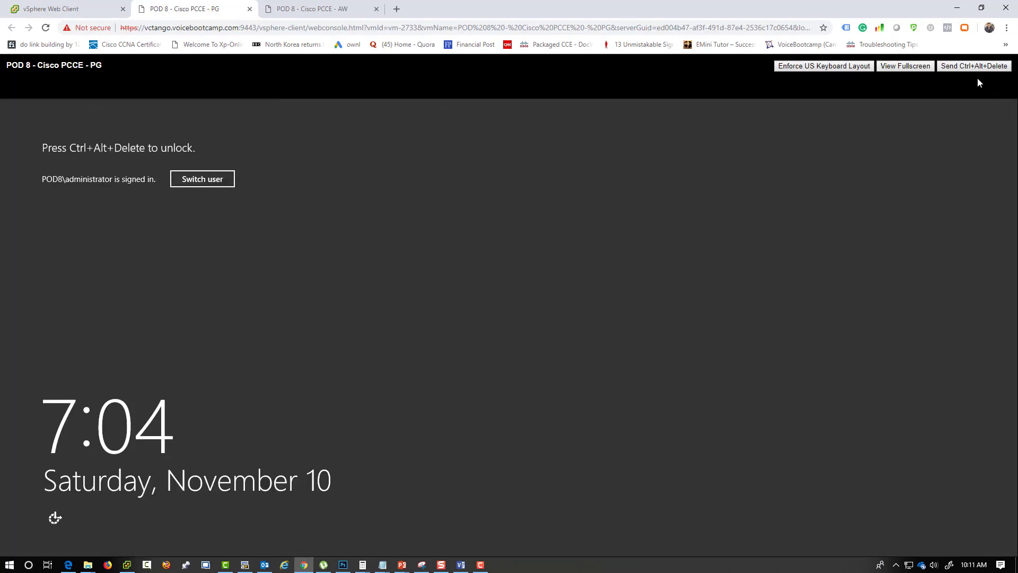
{"action": "left_click", "coordinate": [975, 66]}
{"action": "type", "text": "•••••••••••••"}
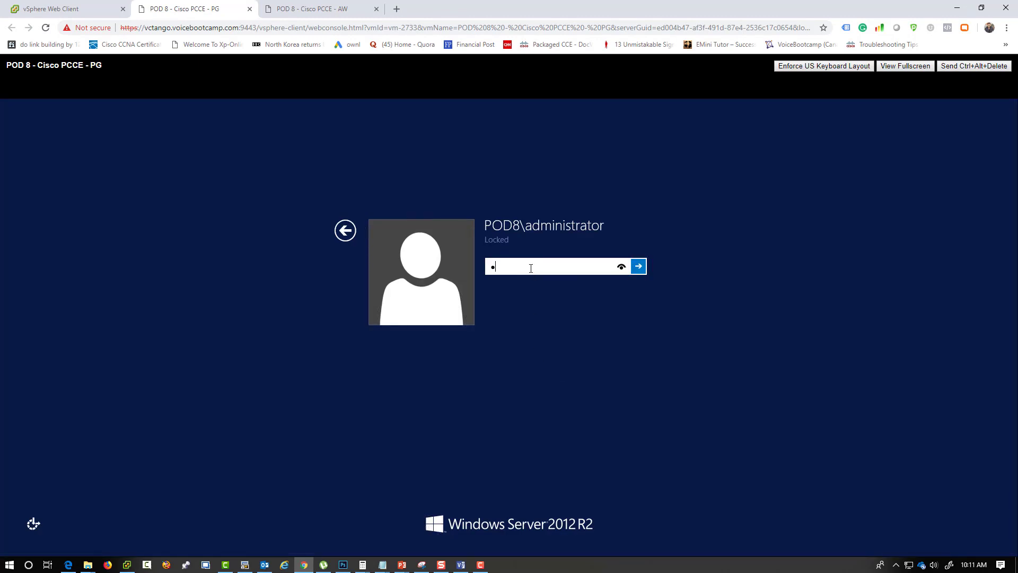
{"action": "key", "text": "Return"}
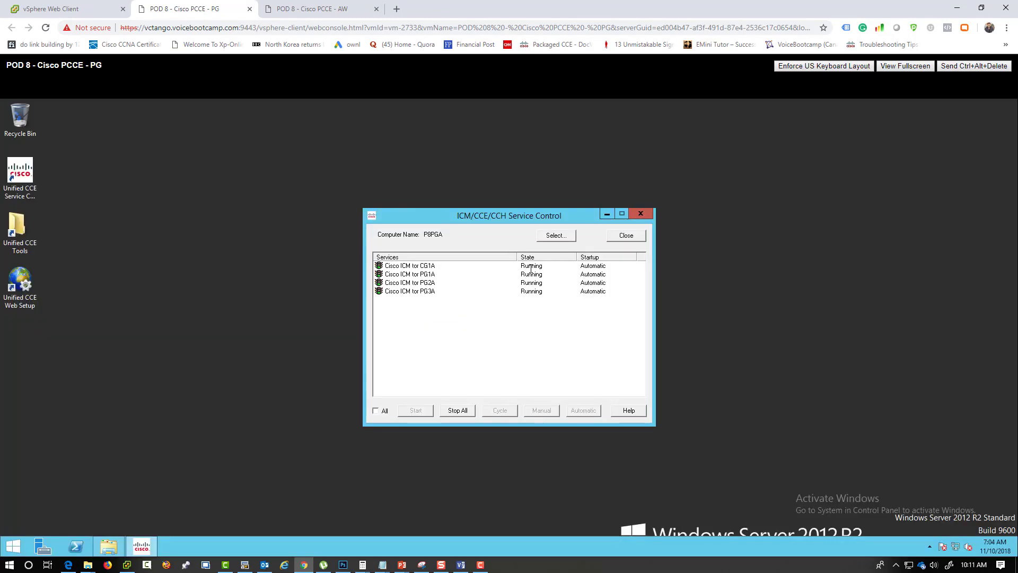
- Check the CG1A and PG3A services in Unified CCE Service Control, then open the Unified CCE Tools folder
{"action": "left_click", "coordinate": [626, 234]}
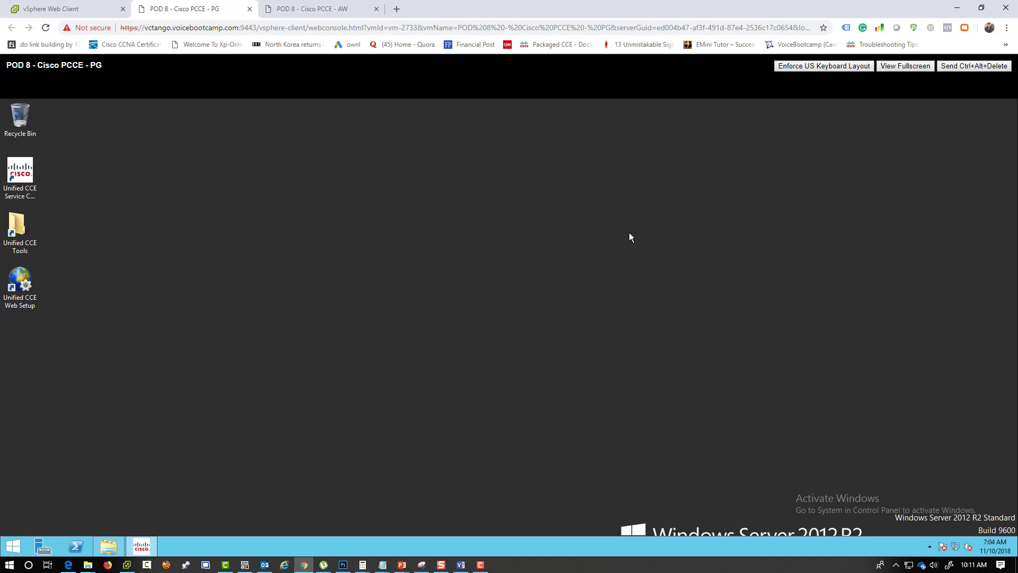
{"action": "double_click", "coordinate": [20, 172]}
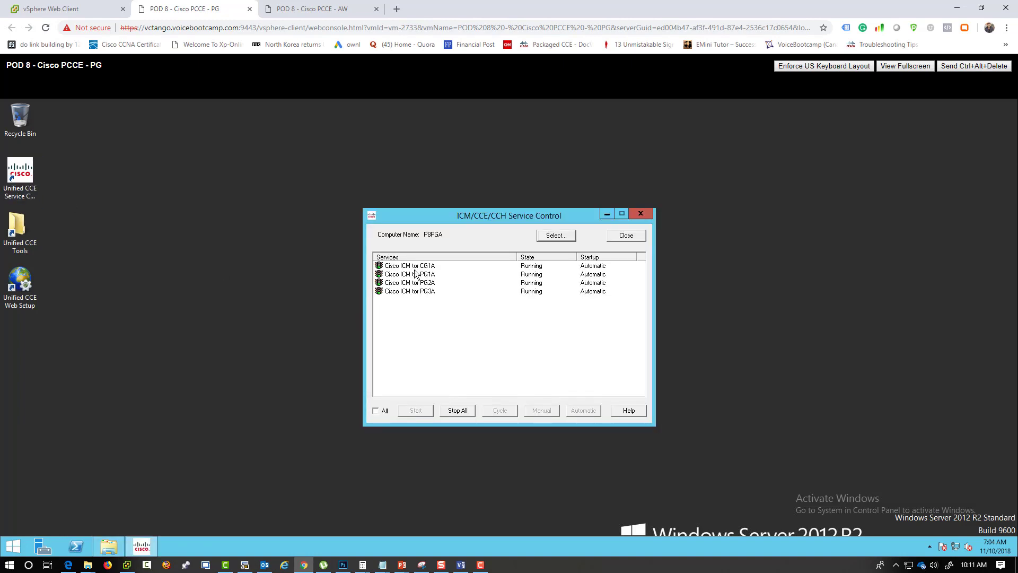
{"action": "left_click", "coordinate": [415, 266]}
{"action": "left_click", "coordinate": [419, 291]}
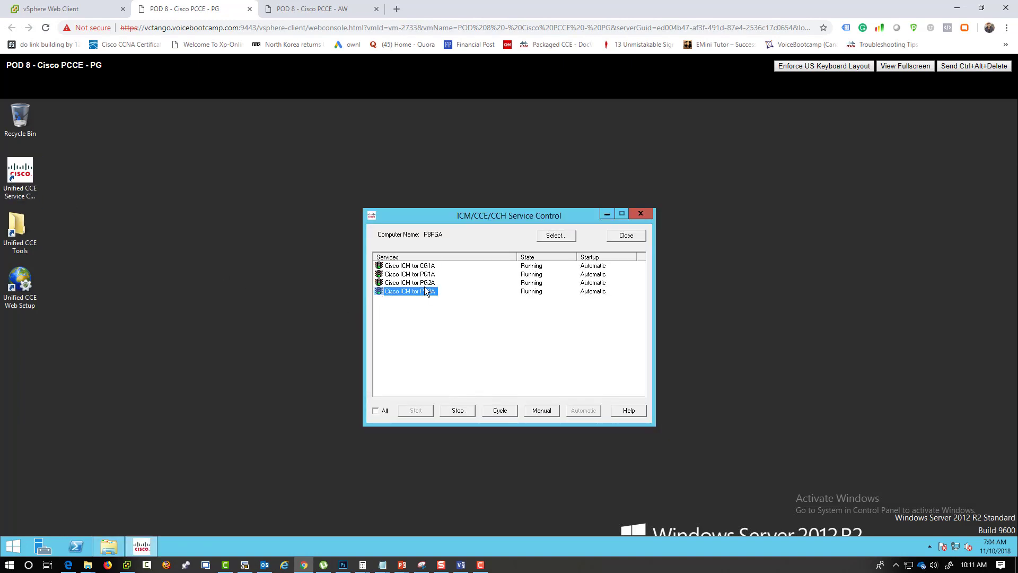
{"action": "left_click", "coordinate": [425, 266]}
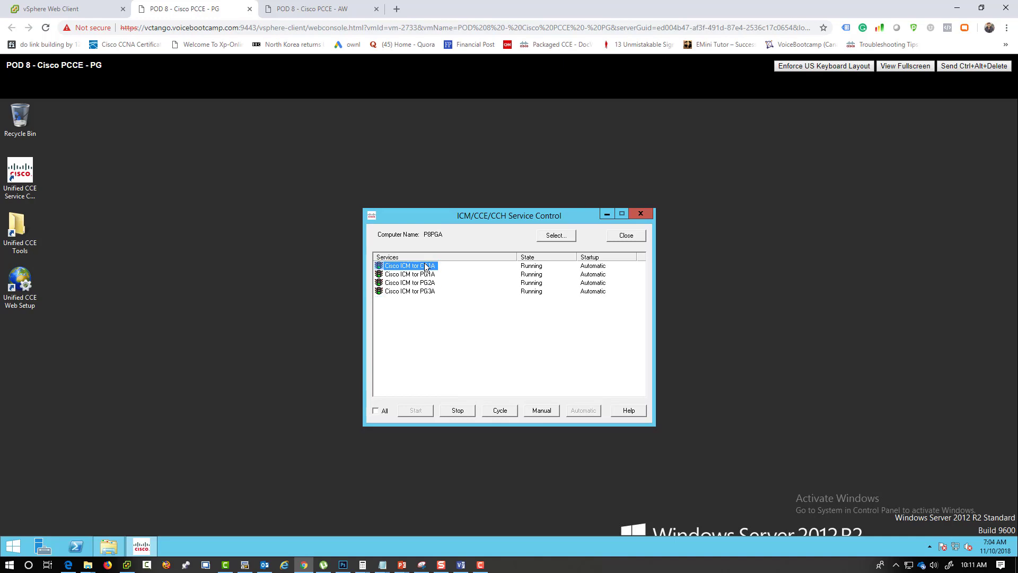
{"action": "double_click", "coordinate": [20, 228]}
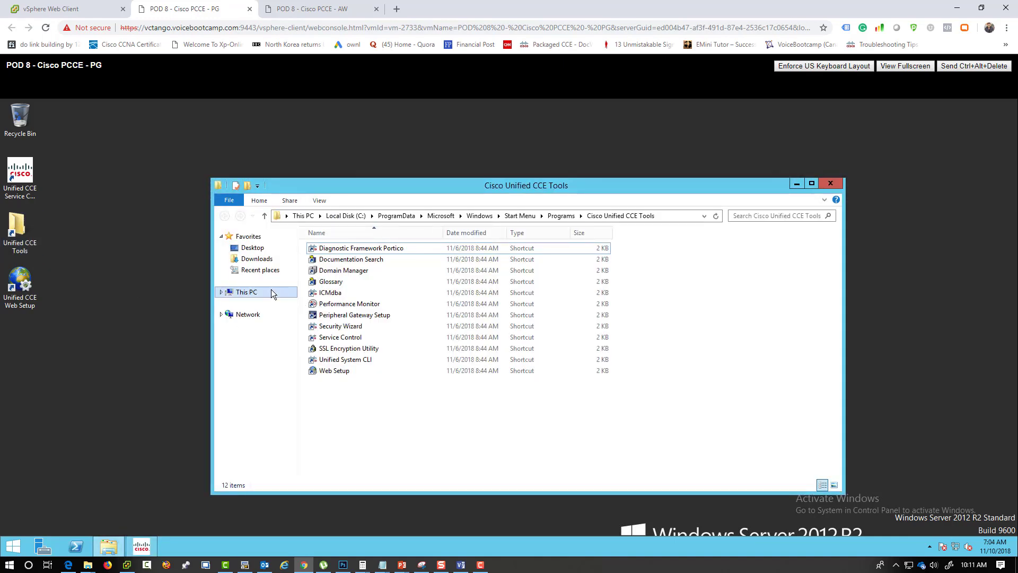
- Launch the Diagnostic Framework Portico shortcut from the tools folder and continue past the certificate warning
{"action": "left_click", "coordinate": [20, 297]}
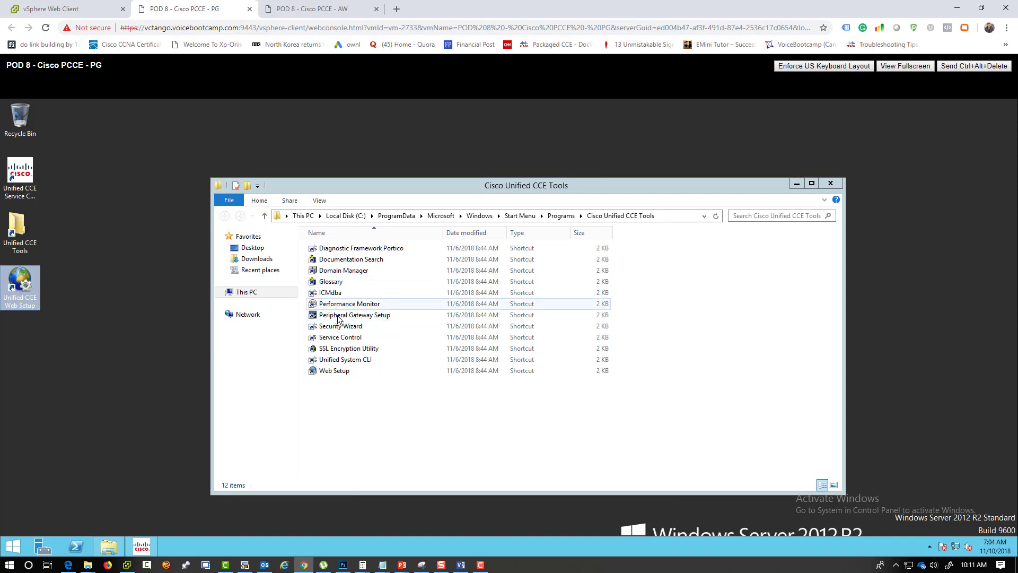
{"action": "left_click", "coordinate": [327, 187]}
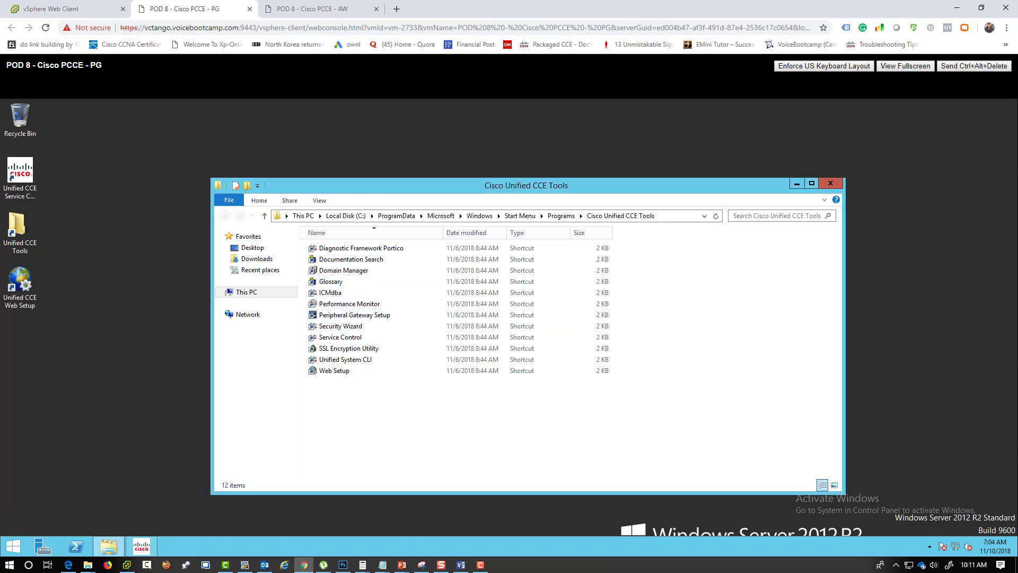
{"action": "left_click_drag", "start_coordinate": [327, 187], "coordinate": [492, 173]}
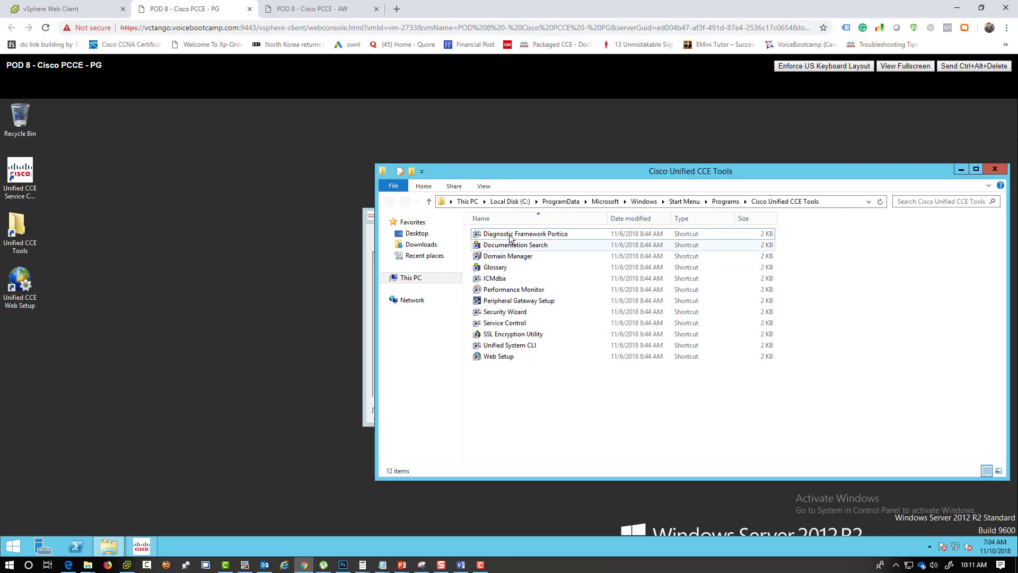
{"action": "left_click", "coordinate": [511, 238]}
{"action": "double_click", "coordinate": [510, 238]}
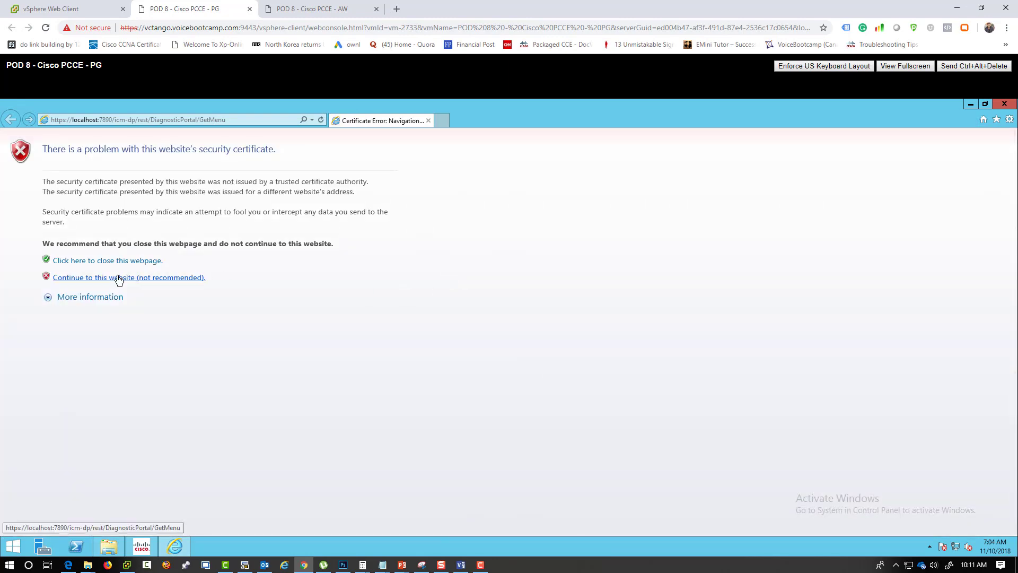
{"action": "left_click", "coordinate": [118, 278]}
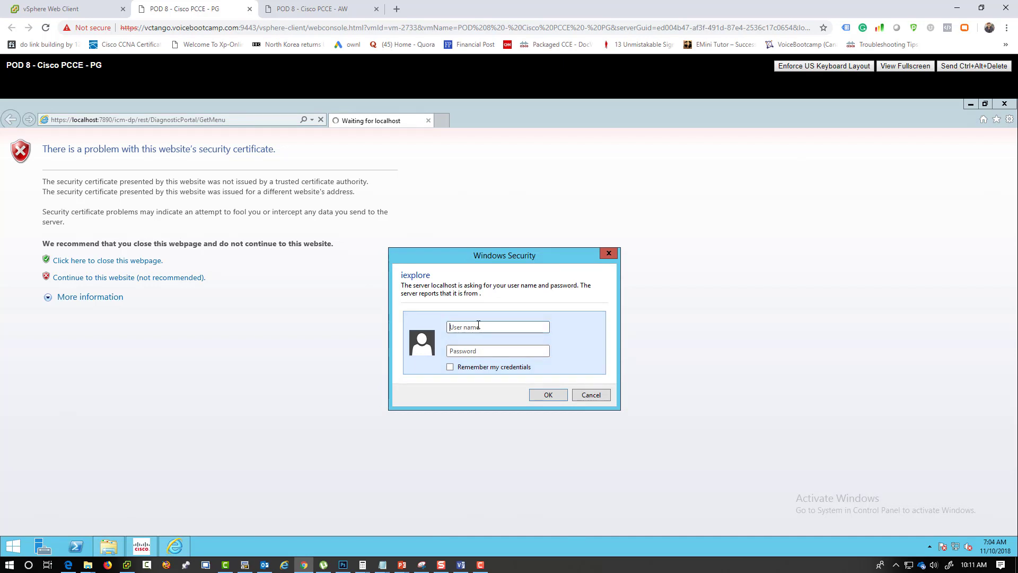
- Sign in to the Portico with the domain administrator user name and password
{"action": "left_click", "coordinate": [478, 324]}
{"action": "type", "text": "pod8\\administrator"}
{"action": "key", "text": "Tab"}
{"action": "type", "text": "C1sco12345"}
{"action": "key", "text": "Return"}
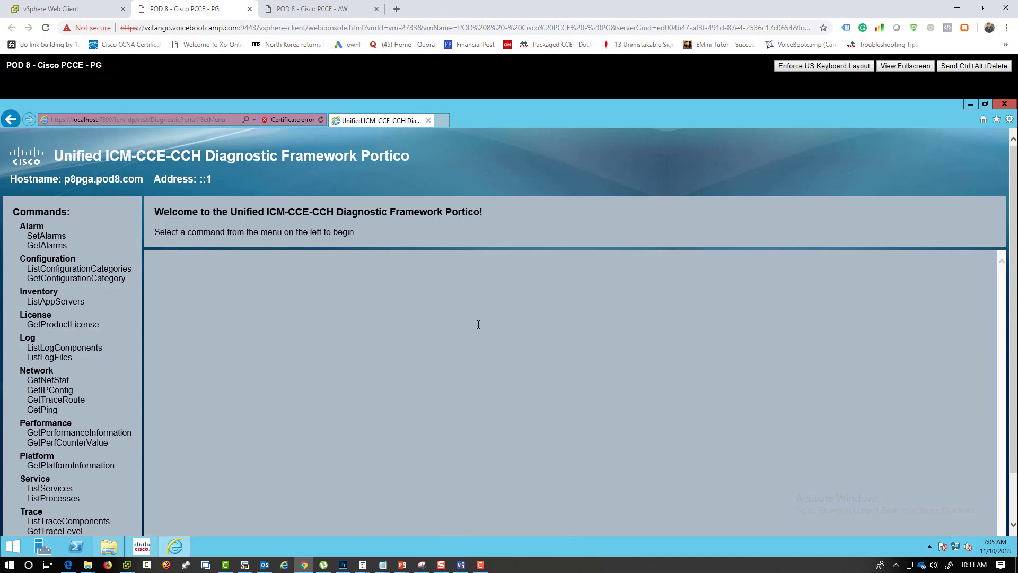
- Run ListProcesses and highlight PG1A's jtapigw ACTIVE and eagtpim CM ACTIVE statuses
{"action": "left_click", "coordinate": [66, 499]}
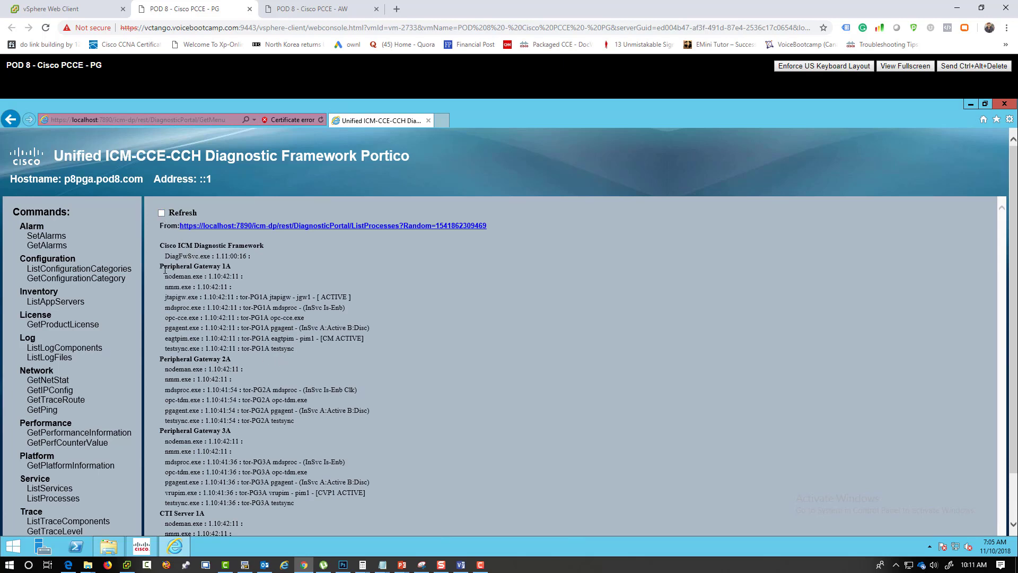
{"action": "left_click_drag", "start_coordinate": [160, 266], "coordinate": [231, 267]}
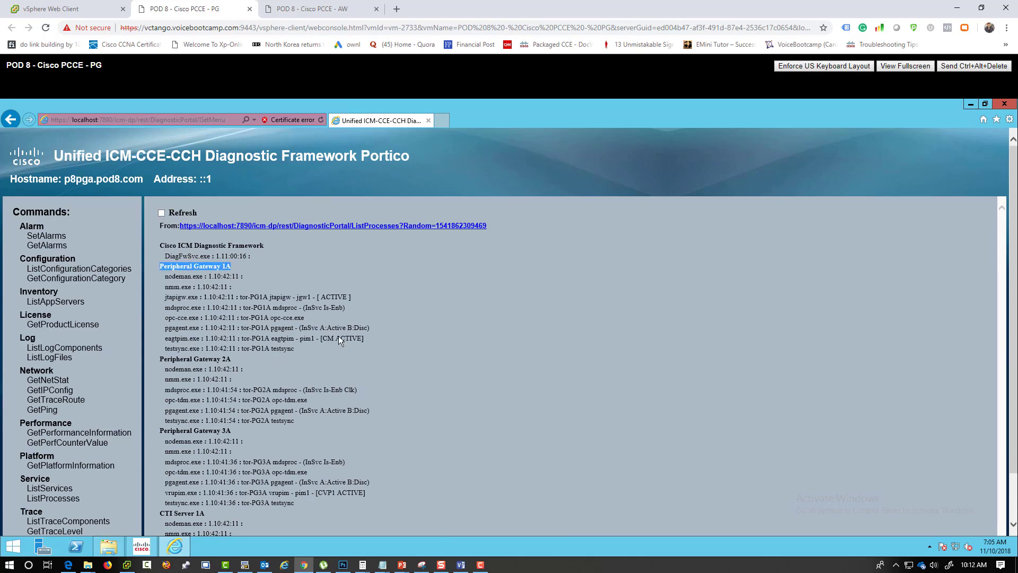
{"action": "left_click", "coordinate": [354, 342]}
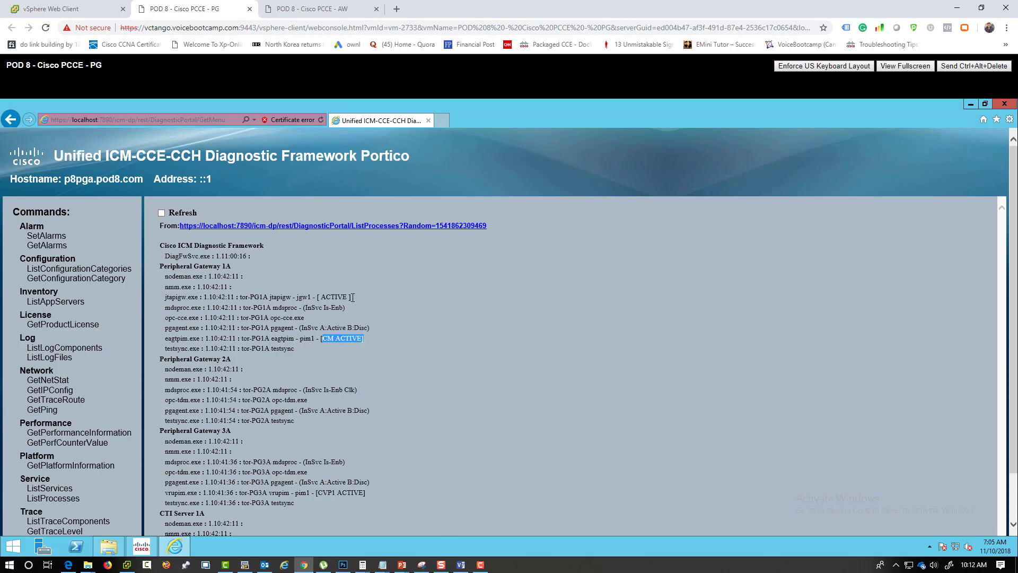
{"action": "left_click_drag", "start_coordinate": [353, 297], "coordinate": [282, 301]}
{"action": "left_click_drag", "start_coordinate": [363, 338], "coordinate": [313, 342]}
- Scroll down and mark PG3A vrupim's CVP1 ACTIVE status
{"action": "scroll", "coordinate": [344, 435], "scroll_direction": "down", "scroll_amount": 1}
{"action": "left_click_drag", "start_coordinate": [233, 375], "coordinate": [169, 381]}
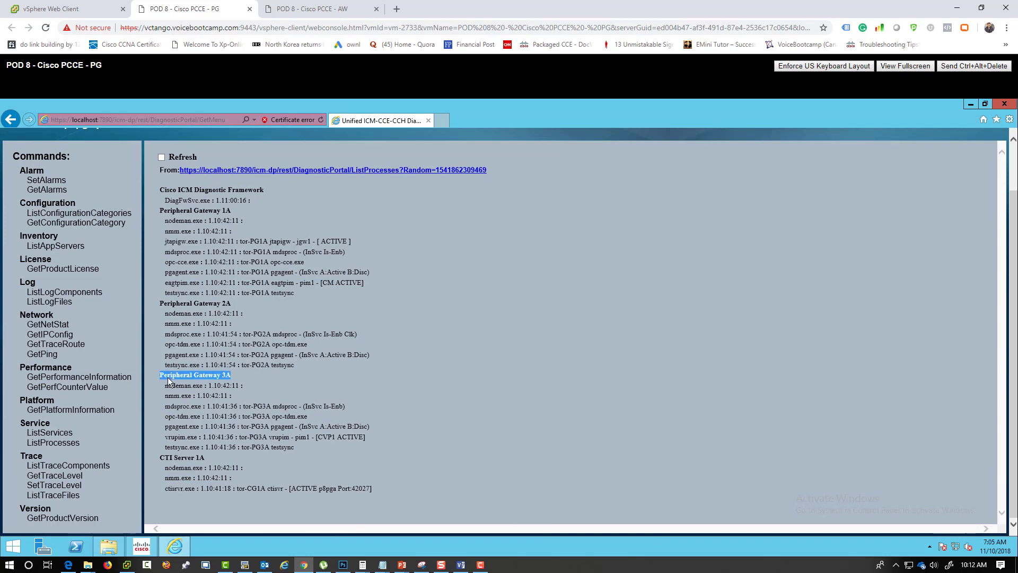
{"action": "left_click_drag", "start_coordinate": [365, 436], "coordinate": [314, 437]}
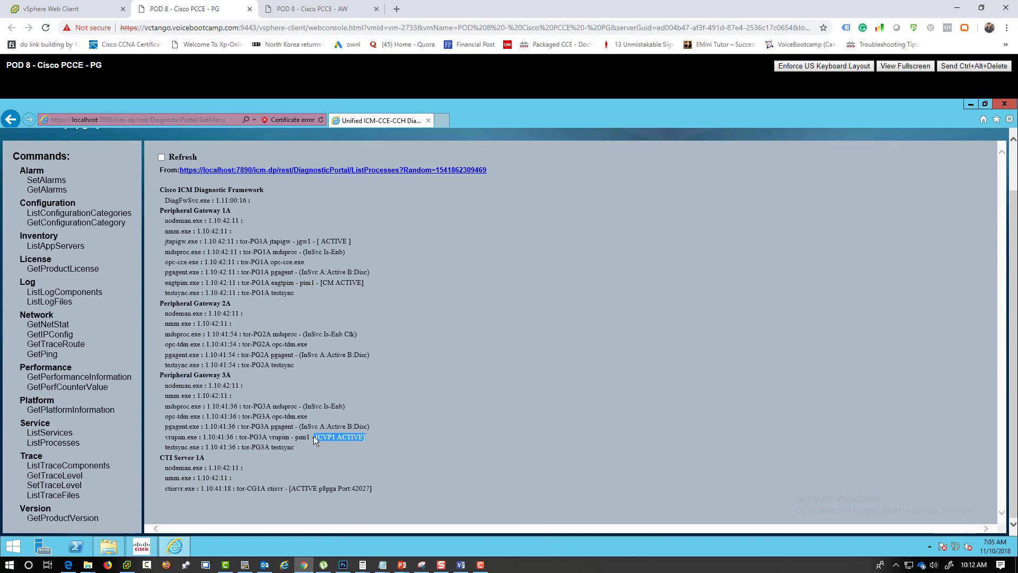
{"action": "left_click", "coordinate": [365, 438]}
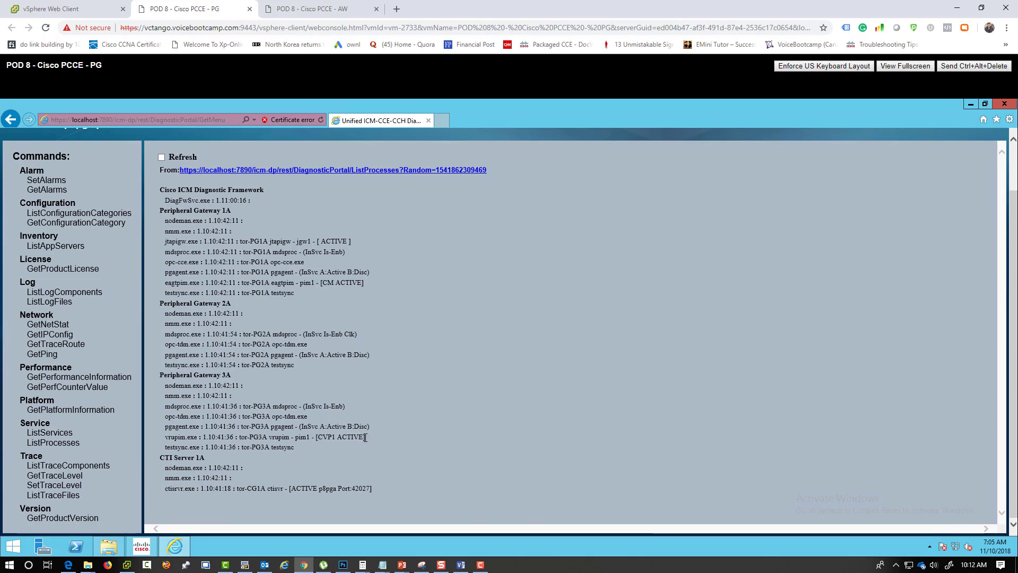
{"action": "left_click_drag", "start_coordinate": [365, 437], "coordinate": [316, 436]}
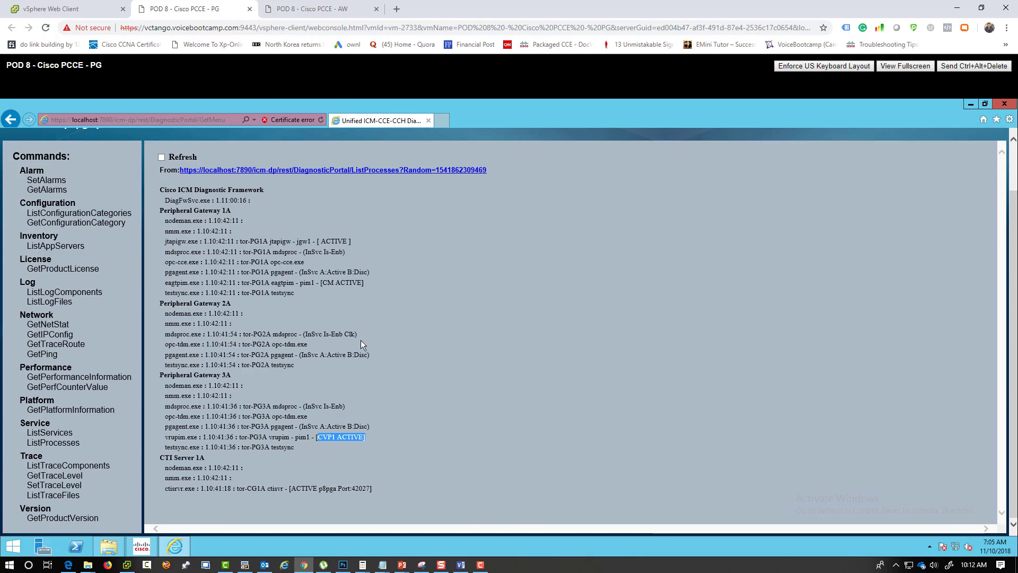
- In a new tab, browse to the CVP server's oamp page and continue past the certificate warning
{"action": "left_click", "coordinate": [442, 121]}
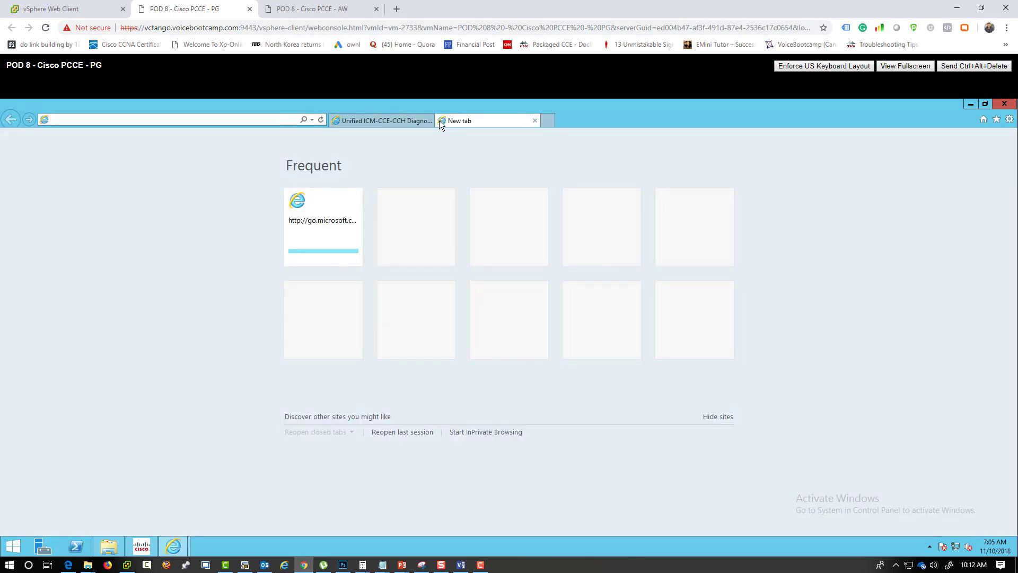
{"action": "type", "text": "https://142."}
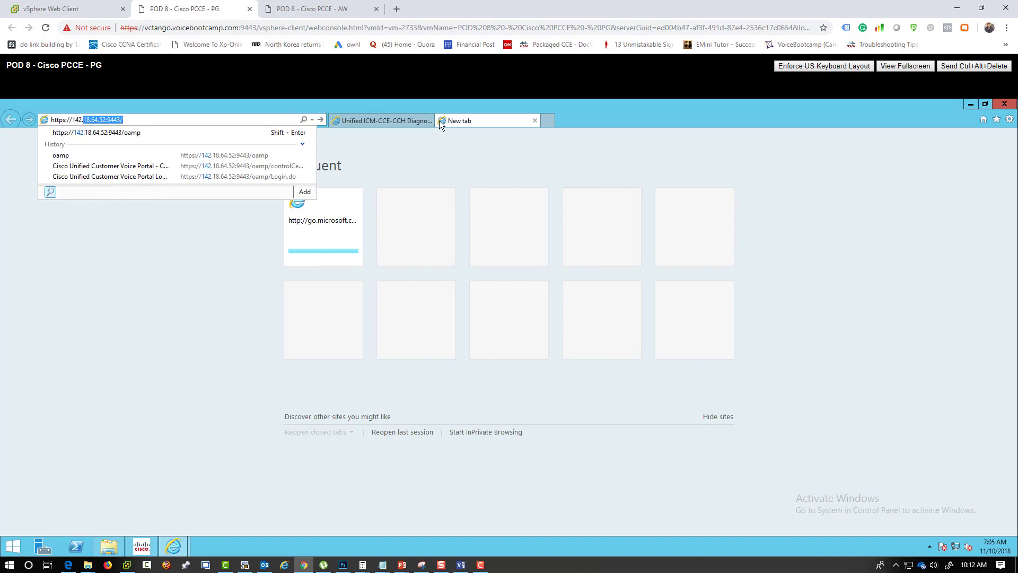
{"action": "key", "text": "Return"}
{"action": "left_click", "coordinate": [211, 119]}
{"action": "left_click", "coordinate": [211, 119]}
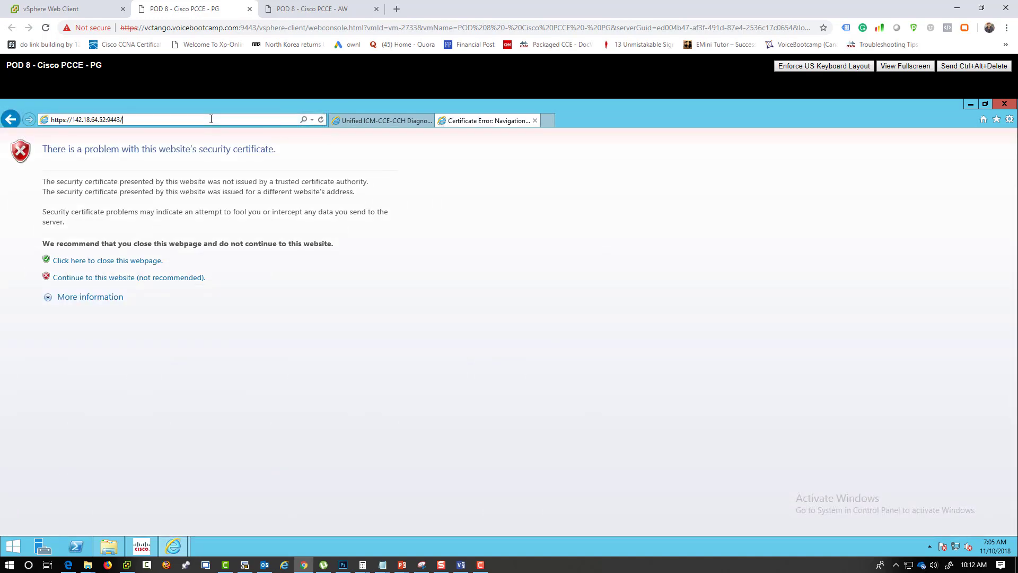
{"action": "type", "text": "oamp"}
{"action": "key", "text": "Return"}
{"action": "left_click", "coordinate": [115, 284]}
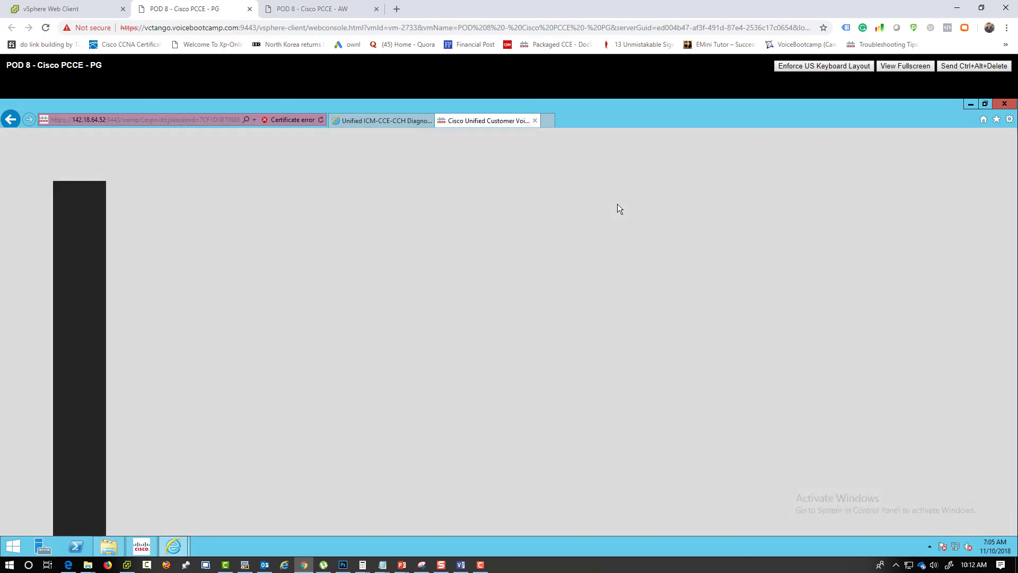
- Log in to CVP OAMP as administrator and open System > Control Center
{"action": "type", "text": "admin"}
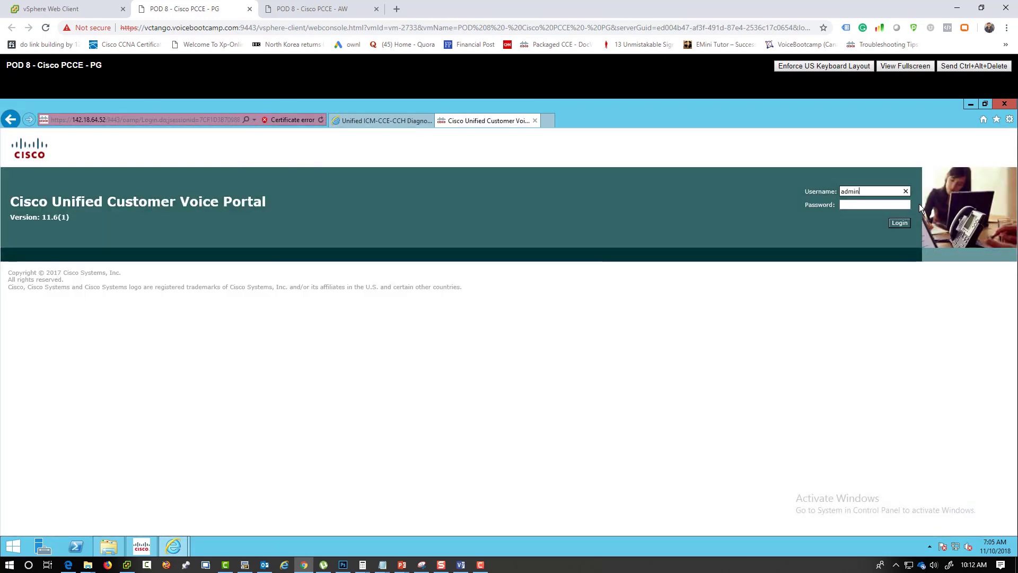
{"action": "type", "text": "istrator"}
{"action": "key", "text": "Tab"}
{"action": "type", "text": "••••••••••••"}
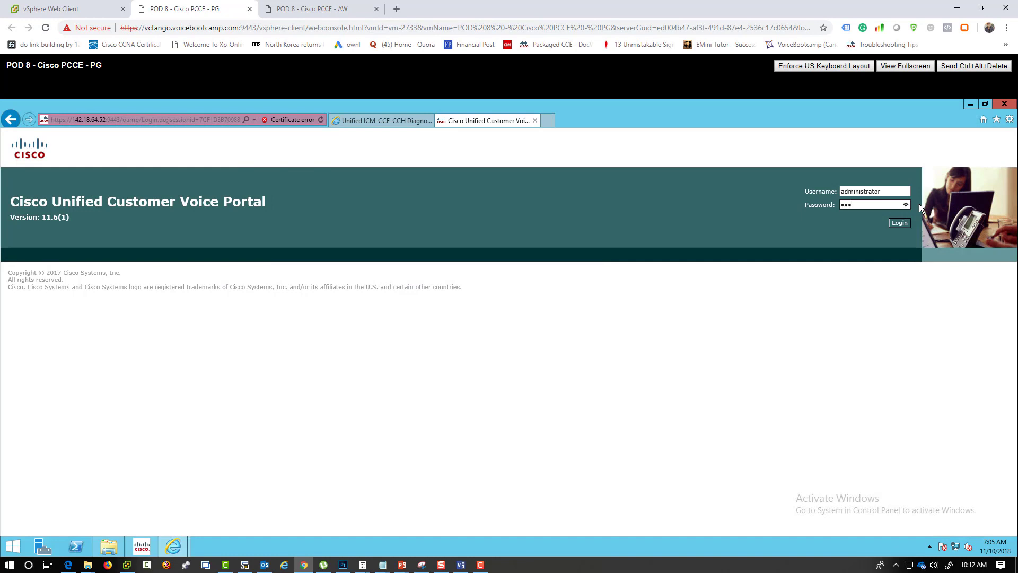
{"action": "key", "text": "Return"}
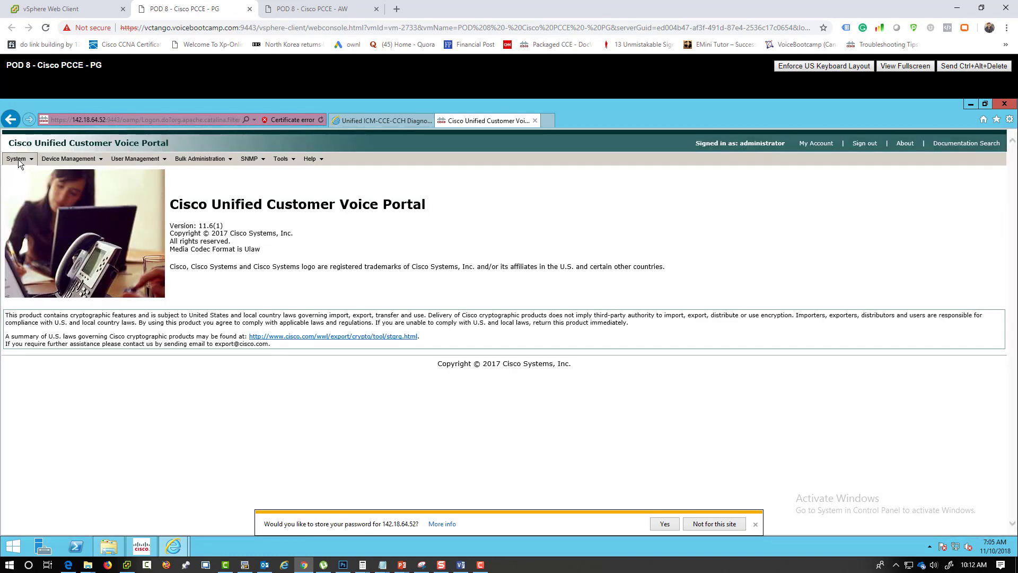
{"action": "left_click", "coordinate": [18, 159]}
{"action": "left_click", "coordinate": [32, 170]}
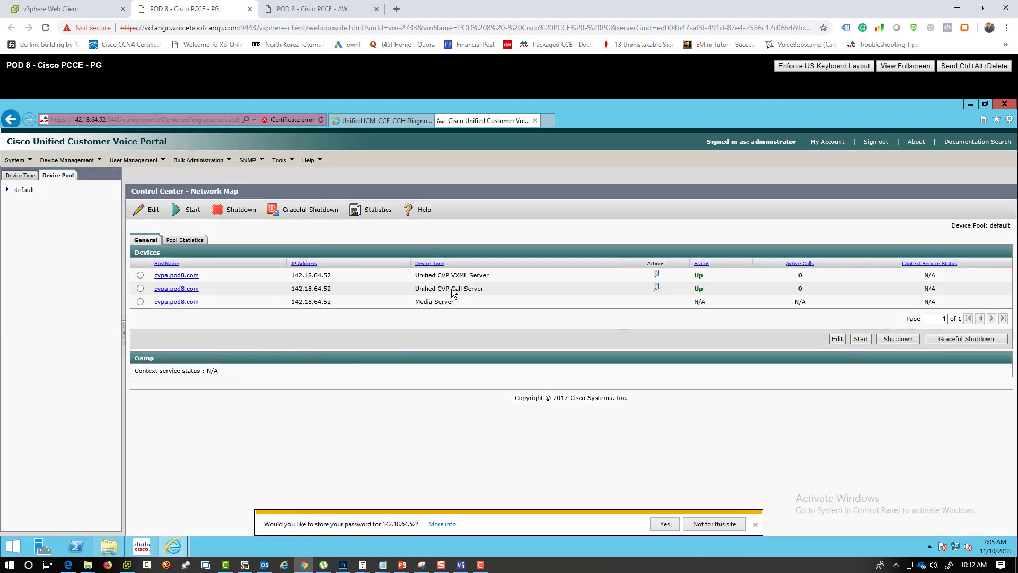
- Compare the CVP Call Server's Up status and Media Server entry with Portico's CVP1 ACTIVE status
{"action": "left_click_drag", "start_coordinate": [486, 289], "coordinate": [415, 291]}
{"action": "left_click_drag", "start_coordinate": [711, 290], "coordinate": [690, 295]}
{"action": "left_click", "coordinate": [396, 121]}
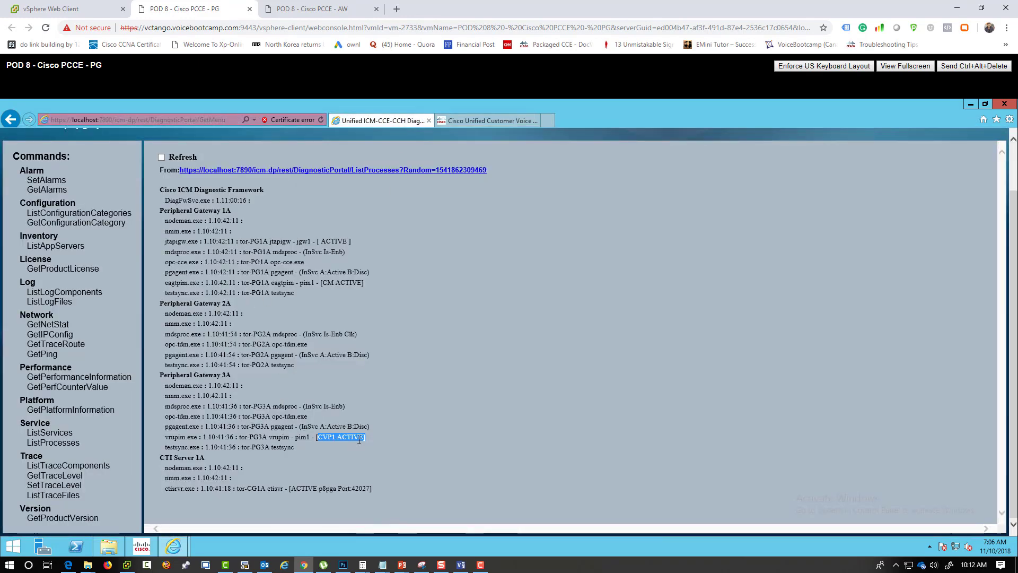
{"action": "left_click_drag", "start_coordinate": [359, 440], "coordinate": [311, 438]}
{"action": "left_click", "coordinate": [492, 122]}
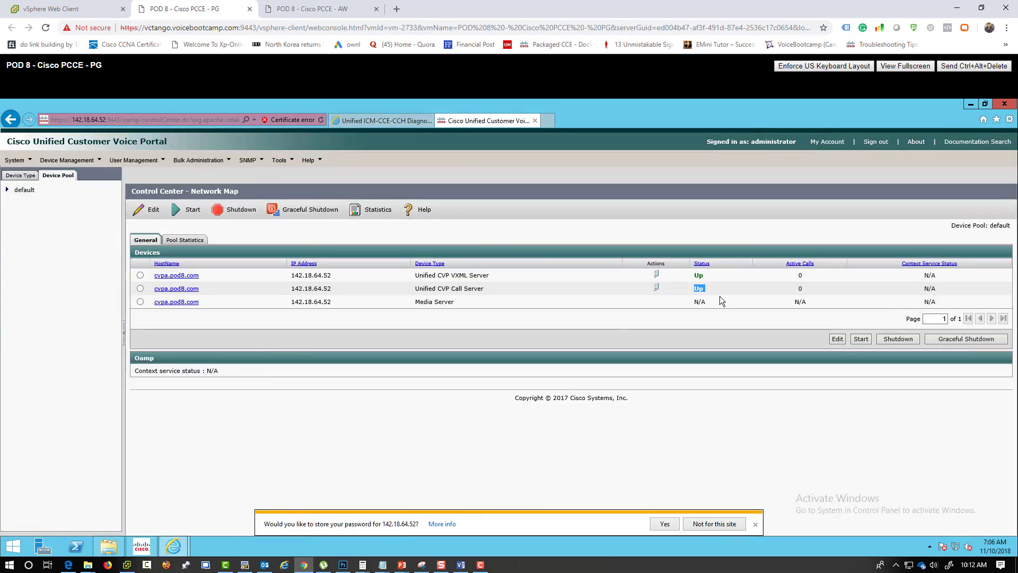
{"action": "left_click_drag", "start_coordinate": [713, 288], "coordinate": [689, 287]}
{"action": "left_click_drag", "start_coordinate": [414, 302], "coordinate": [456, 307]}
{"action": "left_click", "coordinate": [455, 307]}
- In the Portico process list, highlight CTI Server 1A's ctisvr line and its ACTIVE status
{"action": "left_click", "coordinate": [391, 122]}
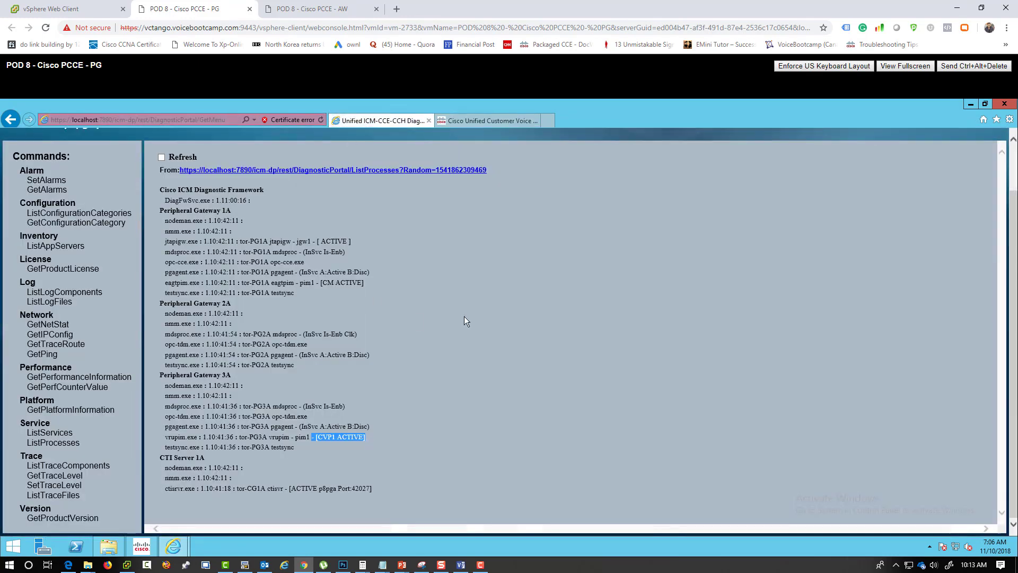
{"action": "left_click", "coordinate": [346, 440]}
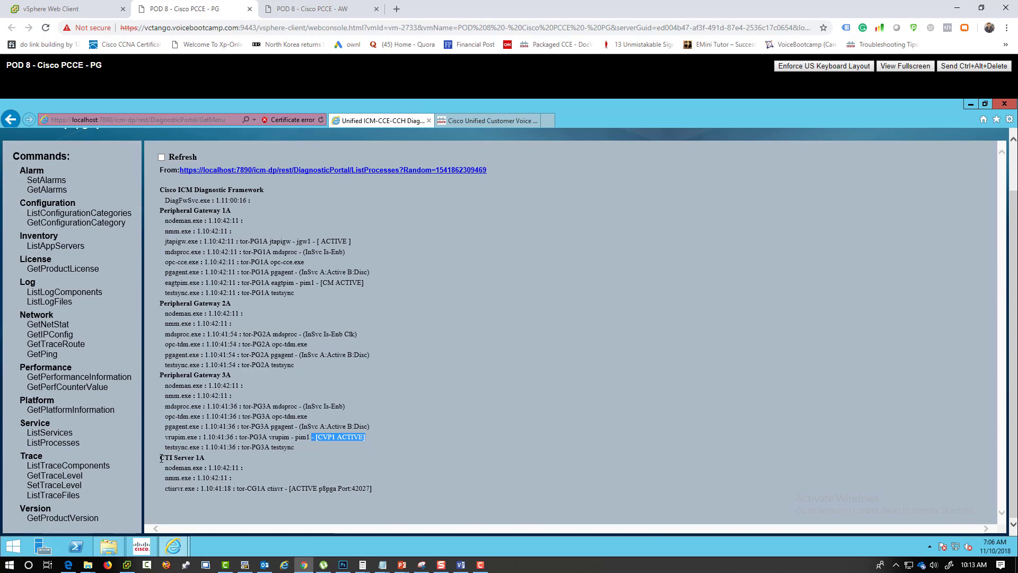
{"action": "left_click_drag", "start_coordinate": [159, 457], "coordinate": [203, 457]}
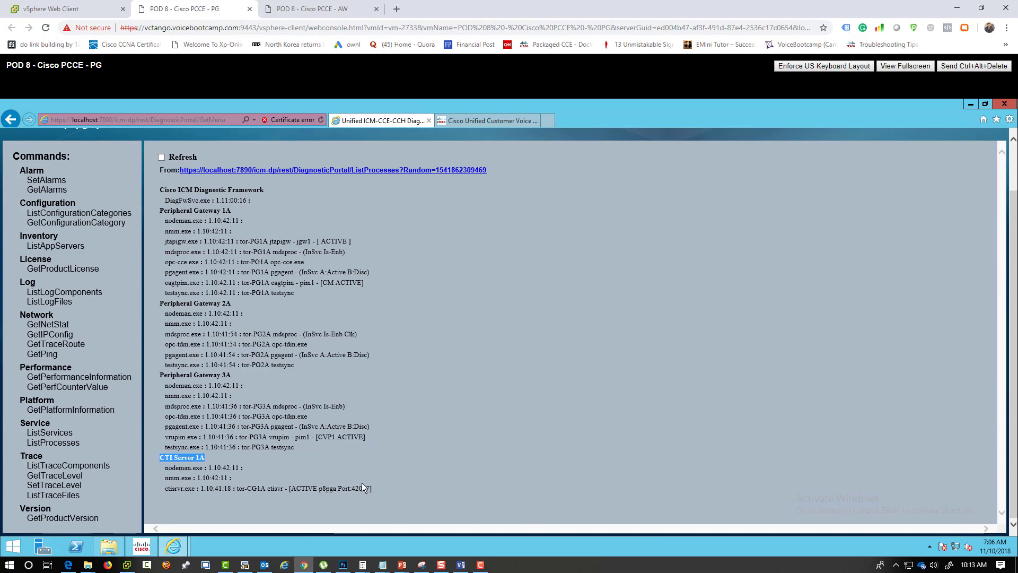
{"action": "left_click_drag", "start_coordinate": [363, 487], "coordinate": [191, 490]}
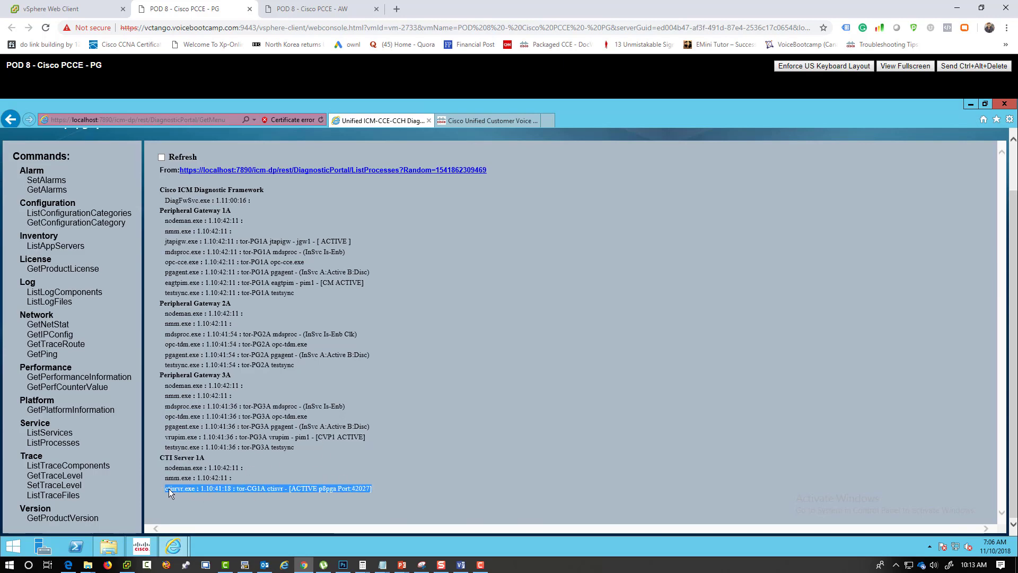
{"action": "left_click", "coordinate": [301, 487]}
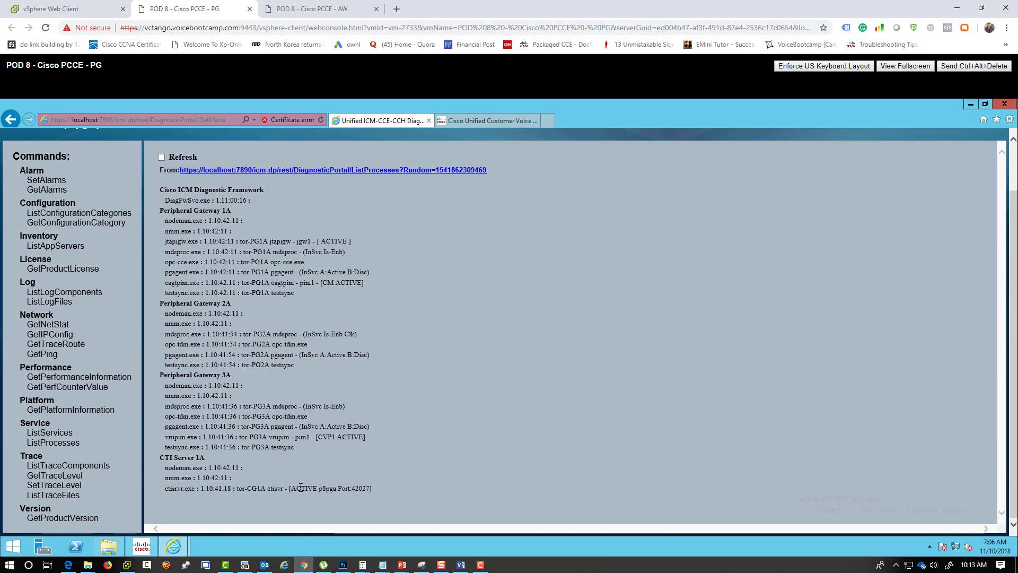
{"action": "double_click", "coordinate": [295, 488]}
{"action": "left_click", "coordinate": [550, 122]}
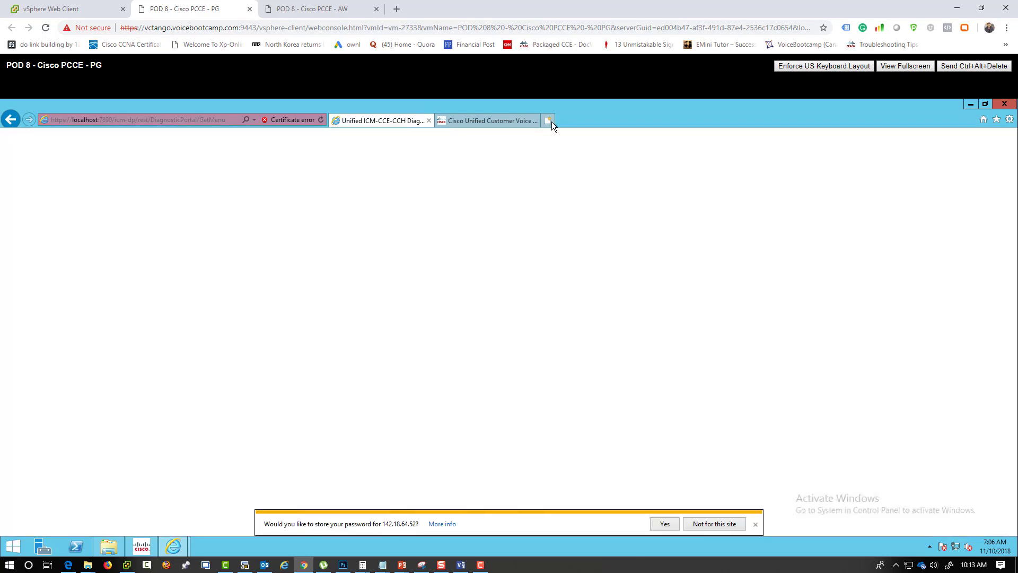
{"action": "type", "text": "https"}
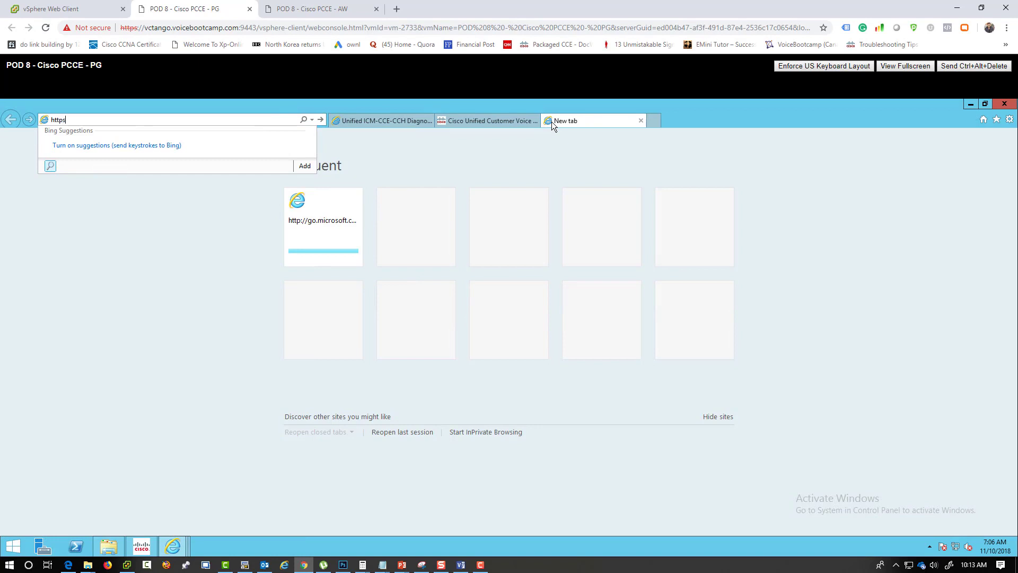
{"action": "type", "text": "://142"}
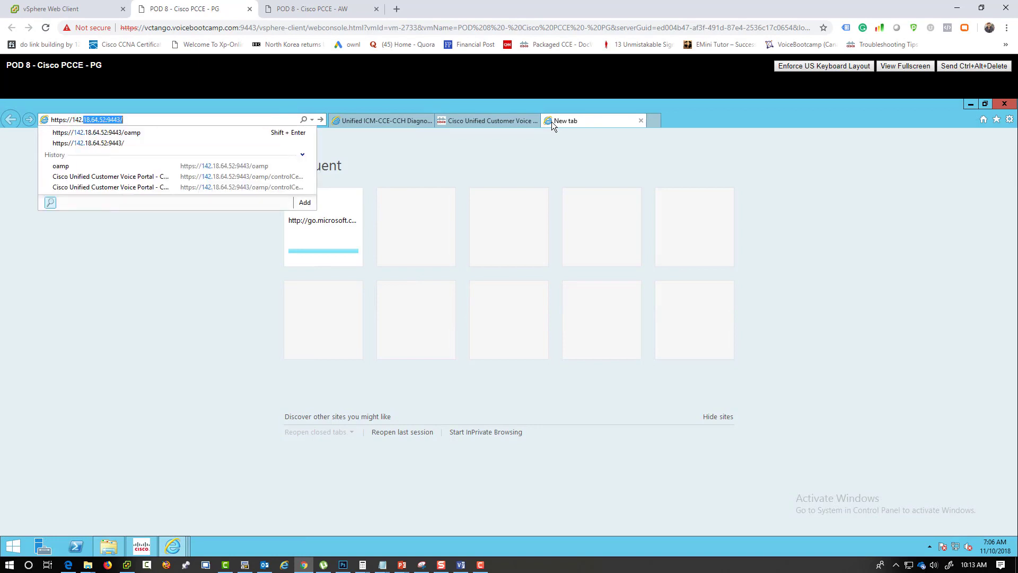
{"action": "type", "text": ".18.64.61"}
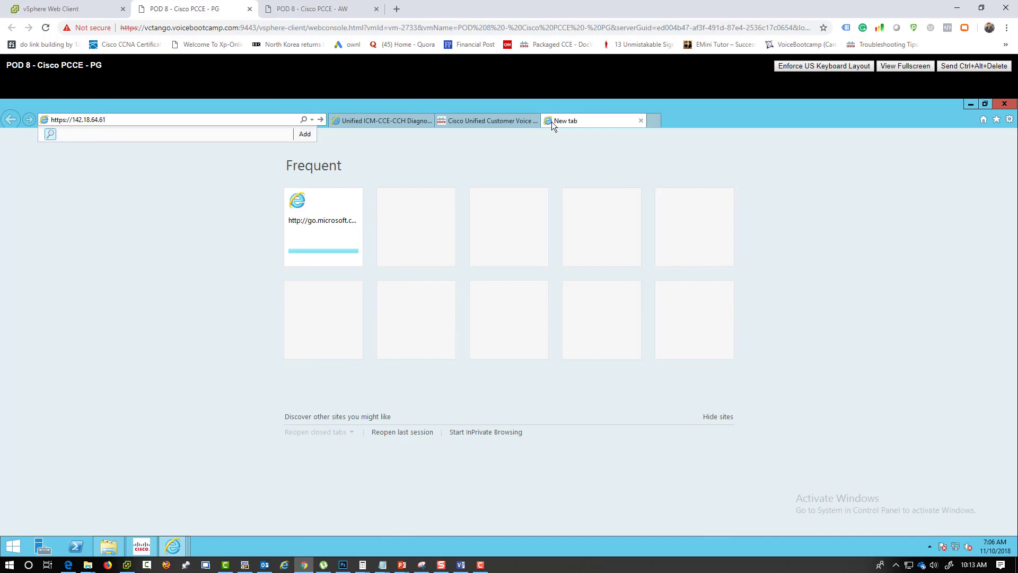
{"action": "key", "text": "BackSpace"}
{"action": "type", "text": "0"}
{"action": "key", "text": "Return"}
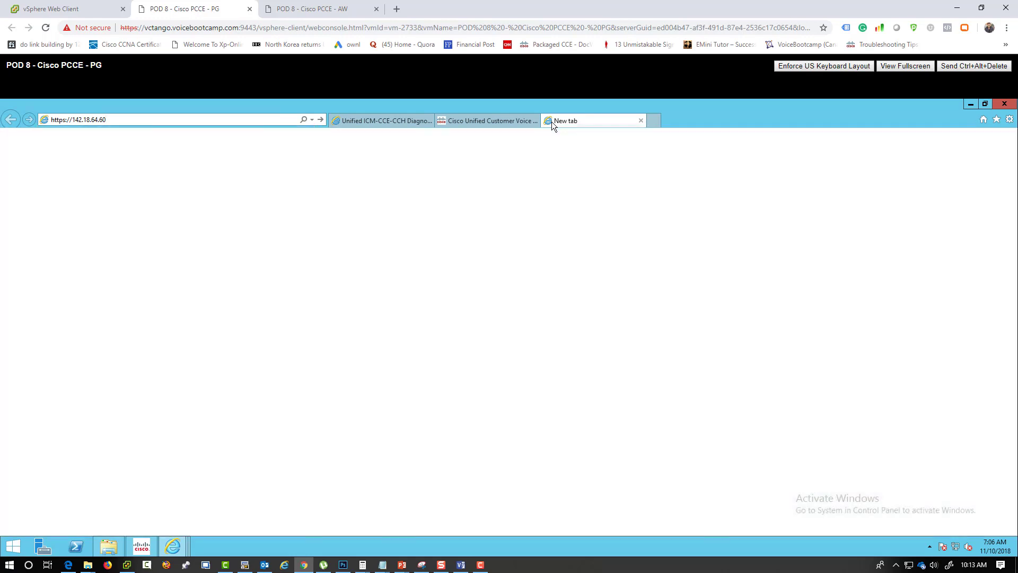
{"action": "left_click", "coordinate": [89, 277]}
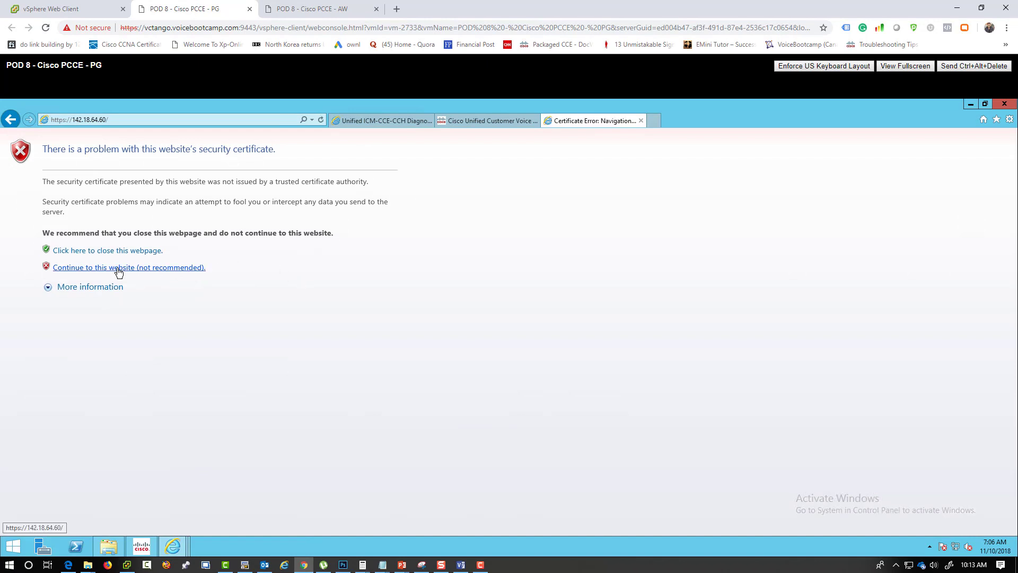
{"action": "left_click", "coordinate": [119, 267]}
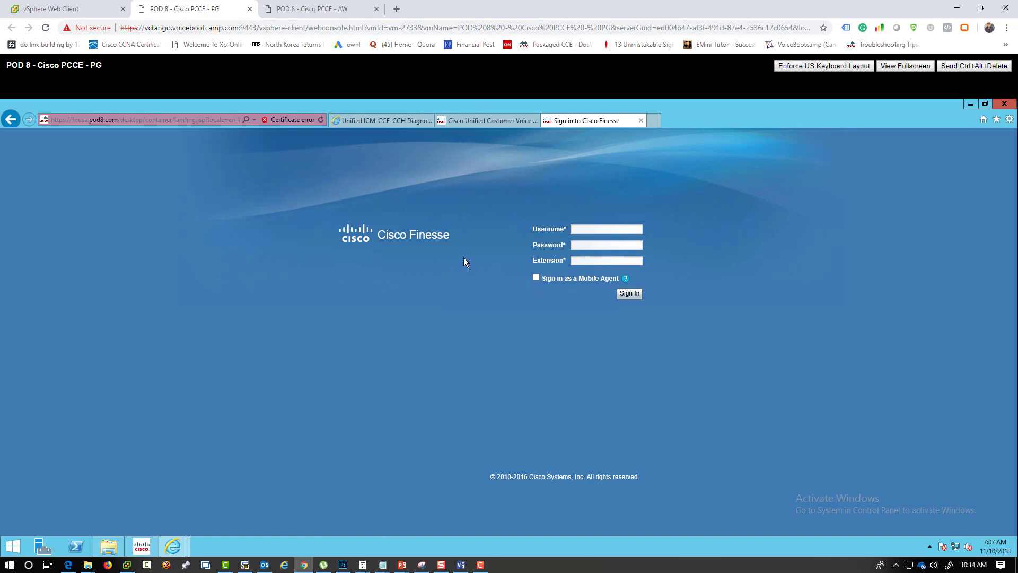
- Run ListTraceFiles with FromDate day 9 and download the CG1A ctisvr trace zip
{"action": "left_click", "coordinate": [418, 123]}
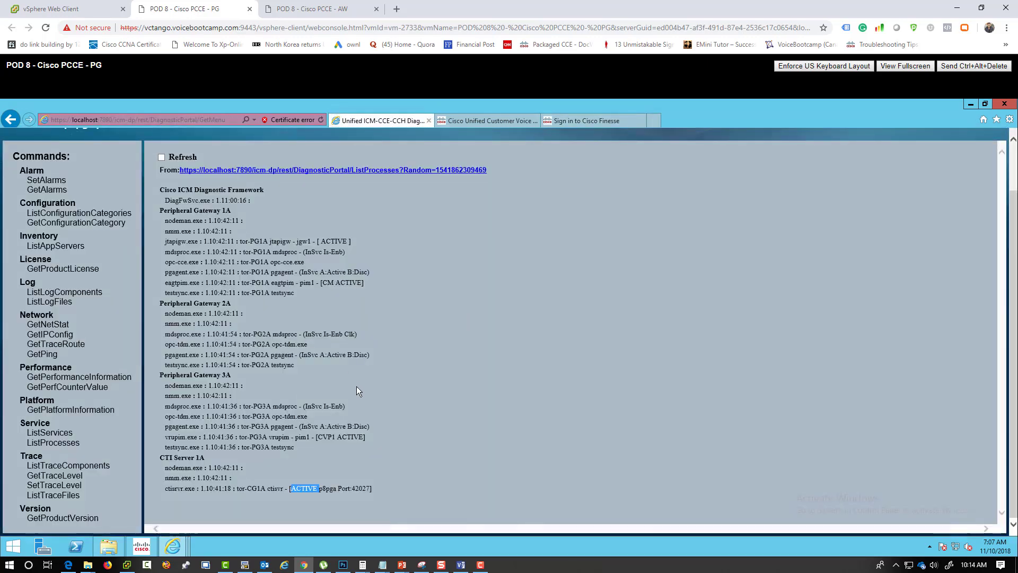
{"action": "left_click_drag", "start_coordinate": [382, 495], "coordinate": [289, 491]}
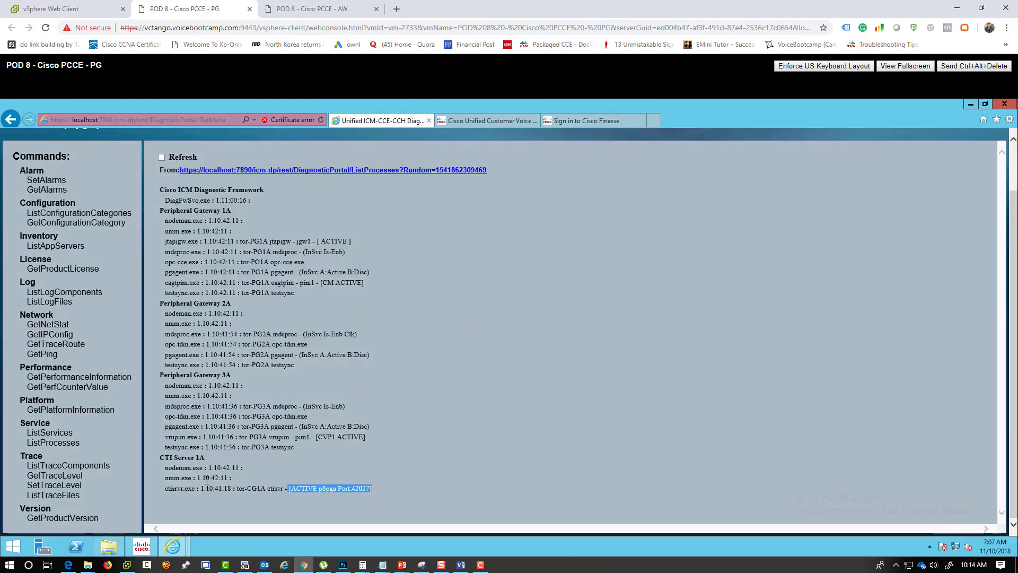
{"action": "left_click", "coordinate": [42, 497]}
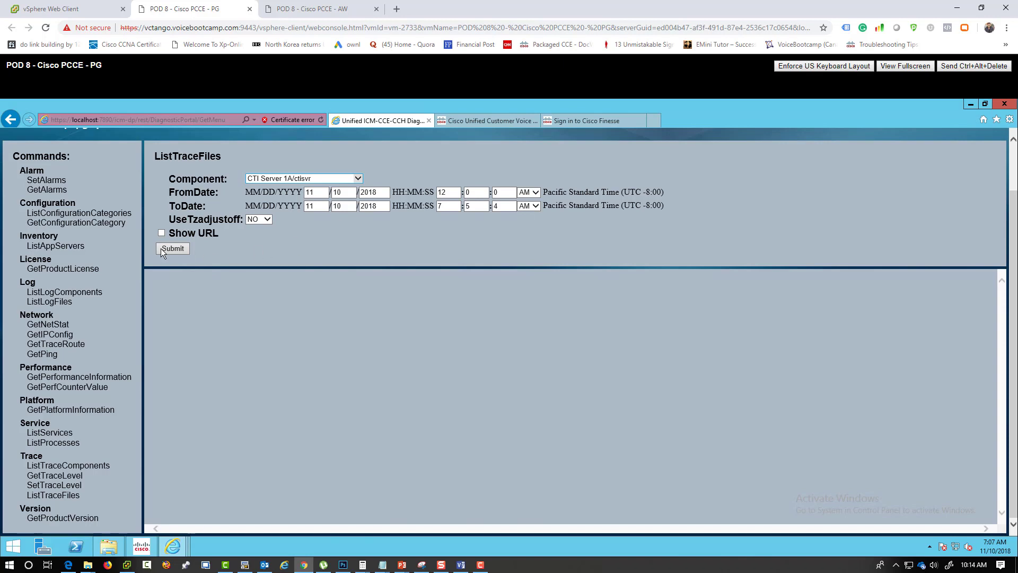
{"action": "double_click", "coordinate": [342, 192]}
{"action": "type", "text": "9"}
{"action": "left_click", "coordinate": [172, 249]}
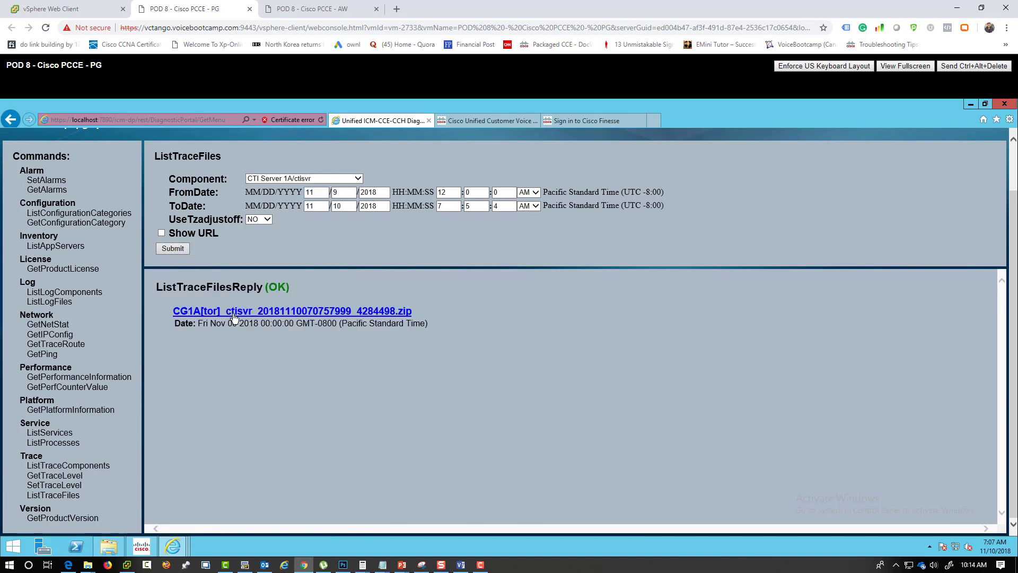
{"action": "left_click", "coordinate": [245, 317]}
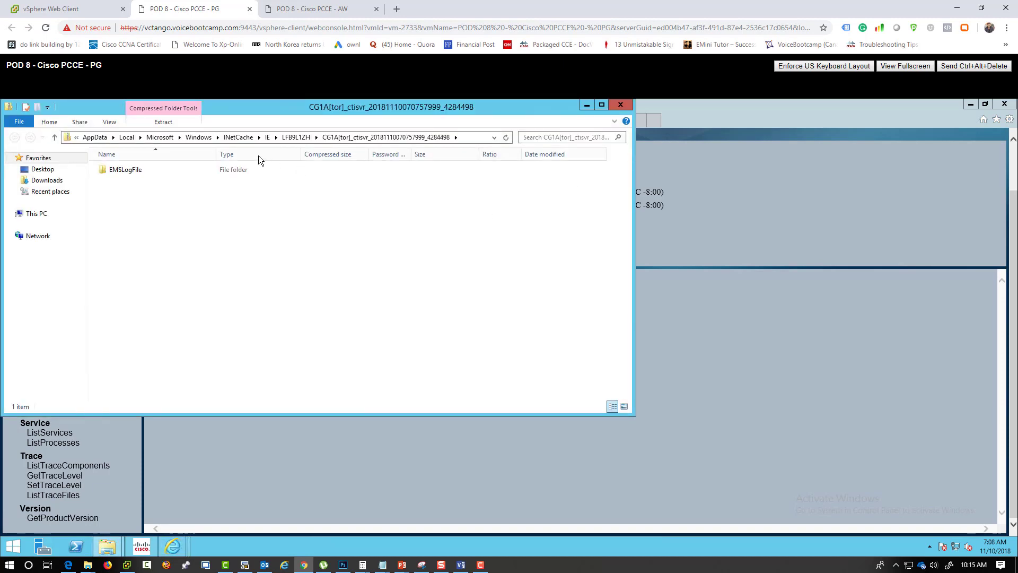
- Open the CG1A ctisvr TXT trace from the zip's EMSLogFile folder in Notepad
{"action": "double_click", "coordinate": [122, 169]}
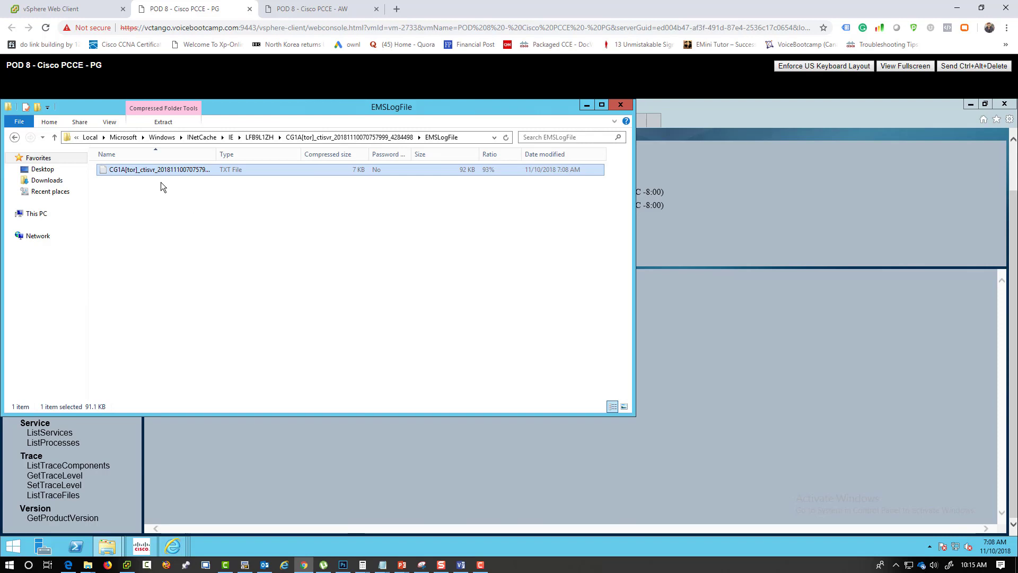
{"action": "double_click", "coordinate": [154, 170]}
{"action": "left_click", "coordinate": [216, 191]}
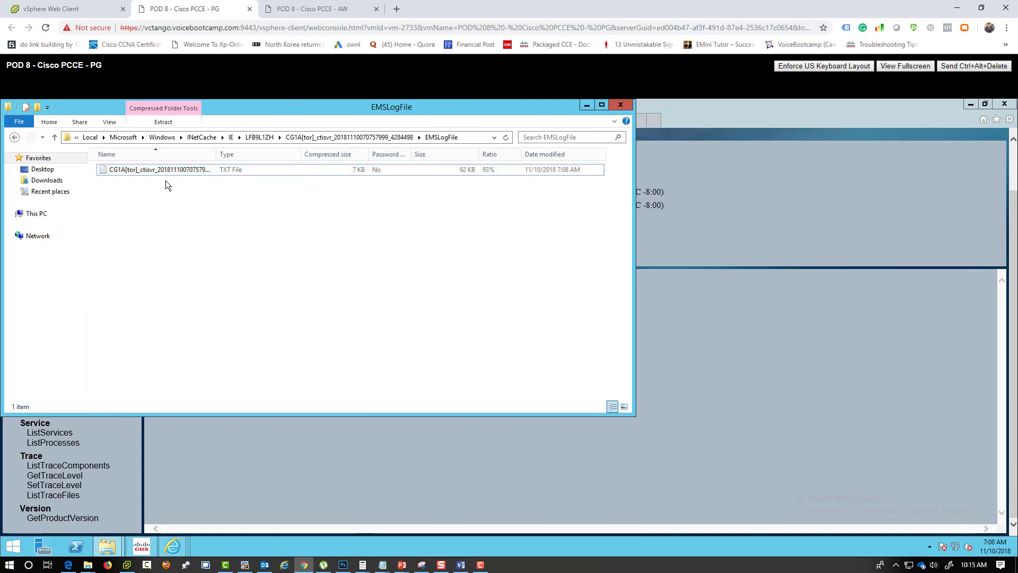
{"action": "double_click", "coordinate": [151, 171]}
{"action": "left_click", "coordinate": [432, 297]}
- Maximize the trace log and check 'PG status: NORMAL' and the 07:00 ACTIVE connection and call counts
{"action": "left_click", "coordinate": [587, 106]}
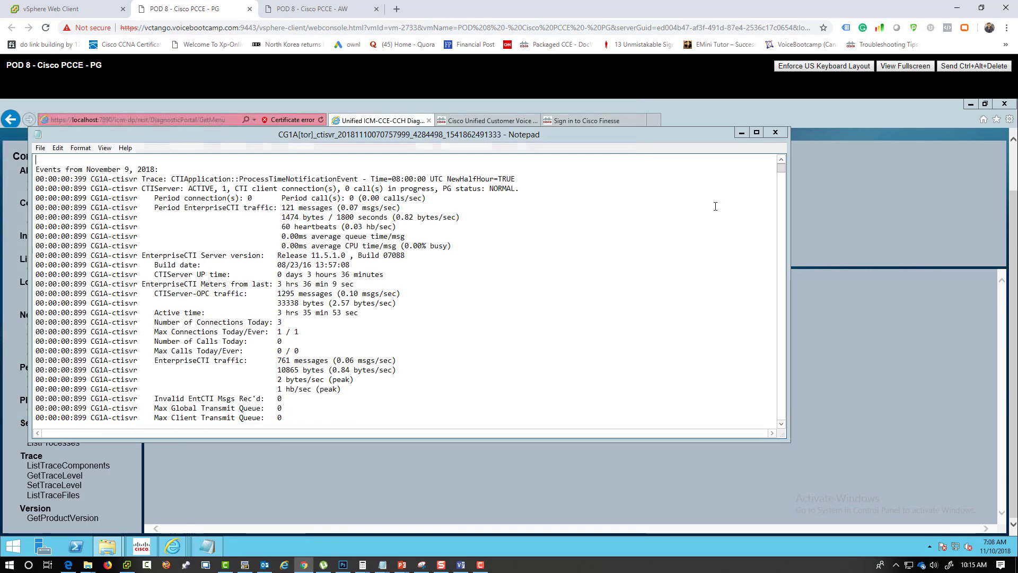
{"action": "left_click", "coordinate": [755, 132]}
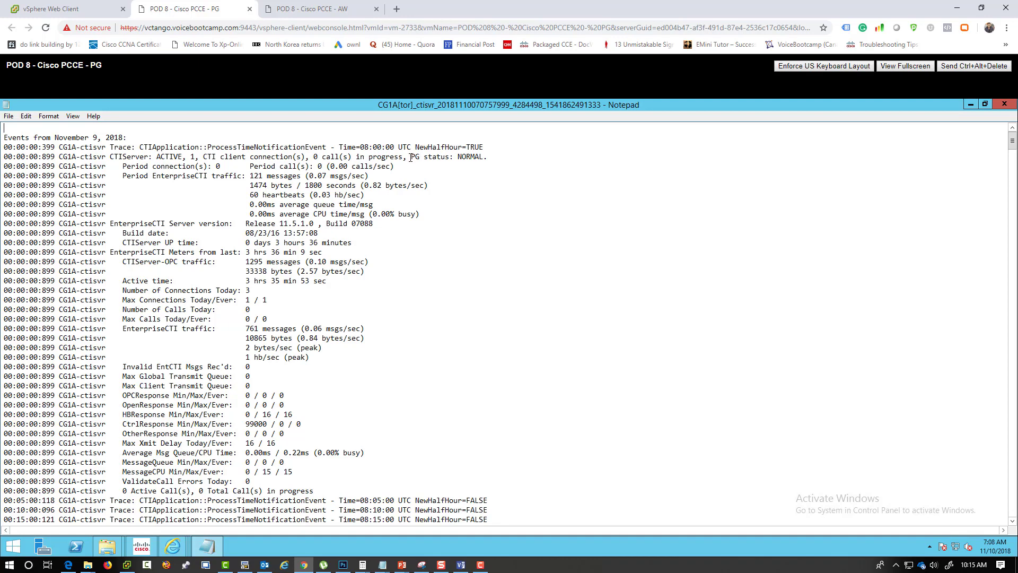
{"action": "left_click_drag", "start_coordinate": [411, 156], "coordinate": [484, 158]}
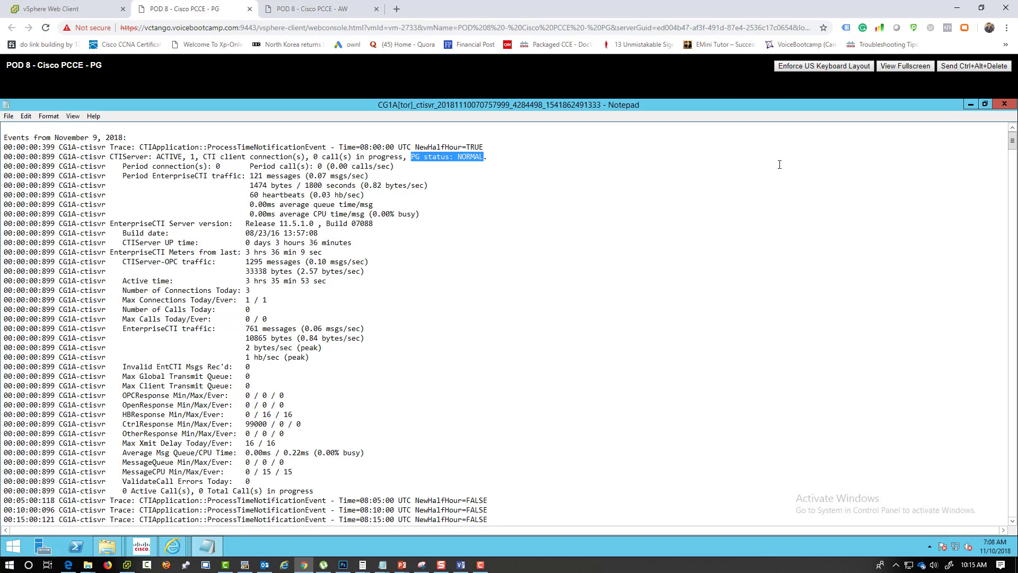
{"action": "left_click_drag", "start_coordinate": [1012, 144], "coordinate": [1014, 520]}
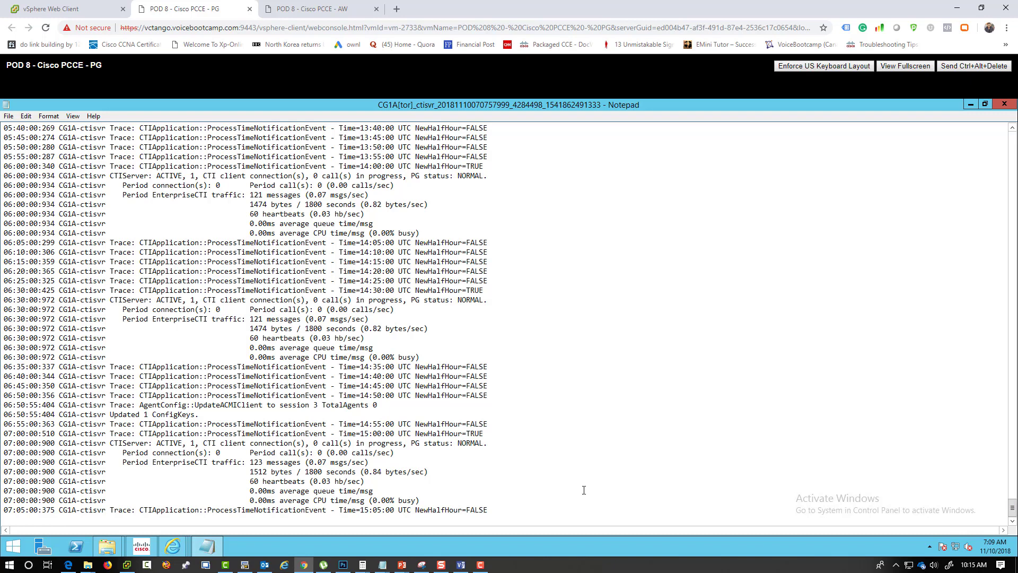
{"action": "left_click_drag", "start_coordinate": [421, 501], "coordinate": [8, 368]}
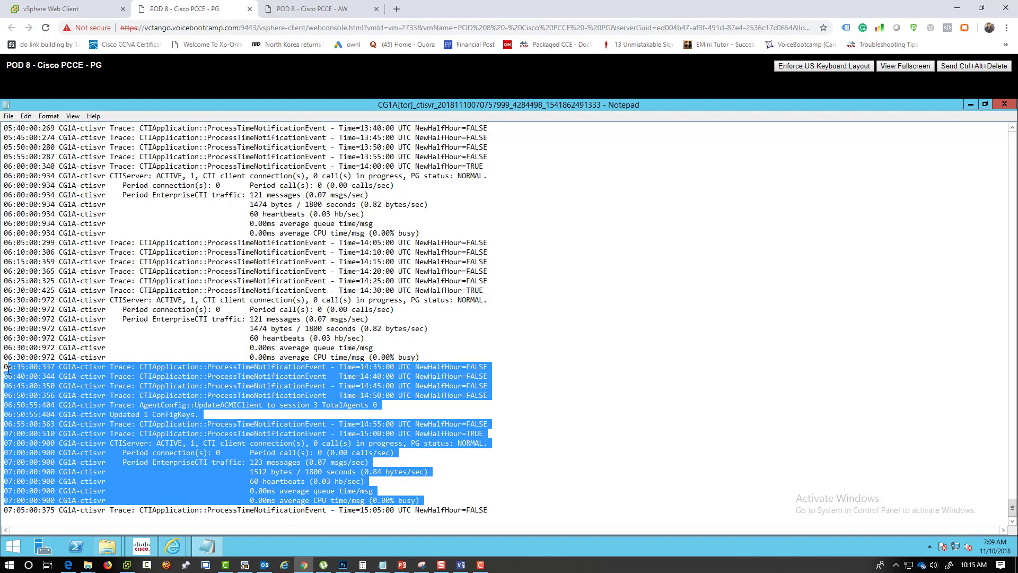
{"action": "left_click", "coordinate": [144, 415]}
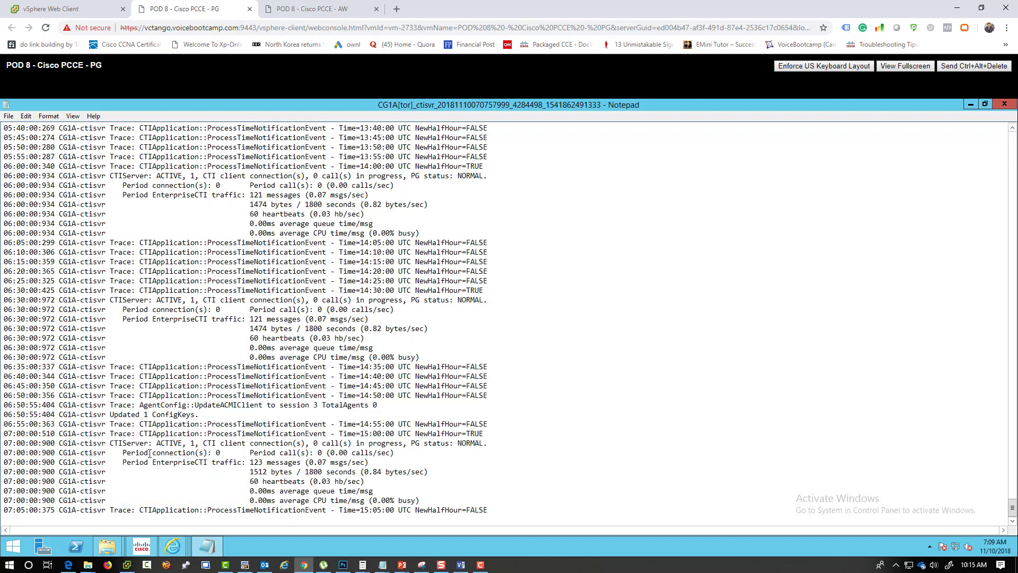
{"action": "double_click", "coordinate": [179, 443]}
{"action": "left_click_drag", "start_coordinate": [203, 444], "coordinate": [343, 445]}
- Close the trace log in Notepad and close all Internet Explorer tabs
{"action": "left_click", "coordinate": [1004, 104]}
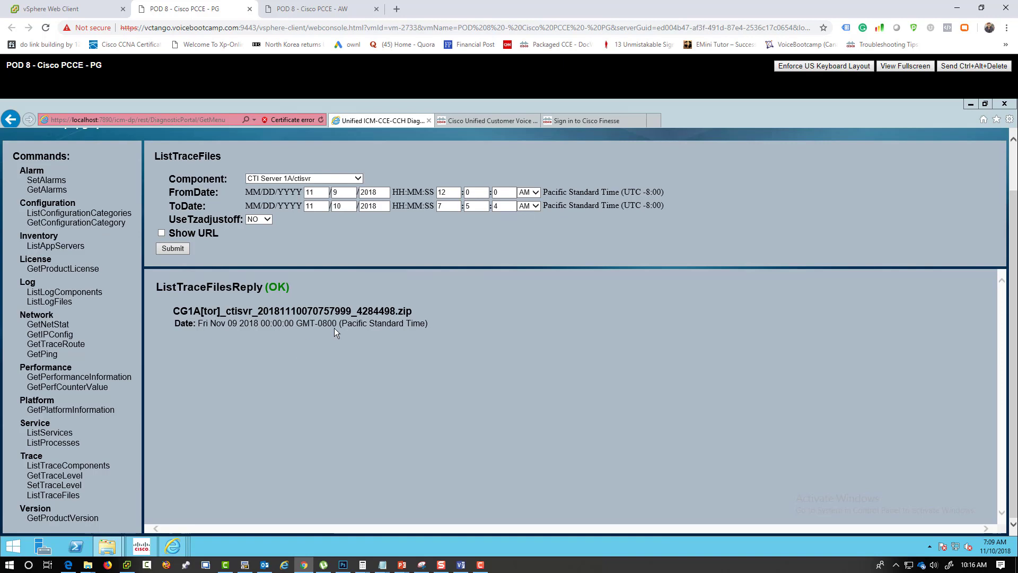
{"action": "left_click", "coordinate": [1004, 104]}
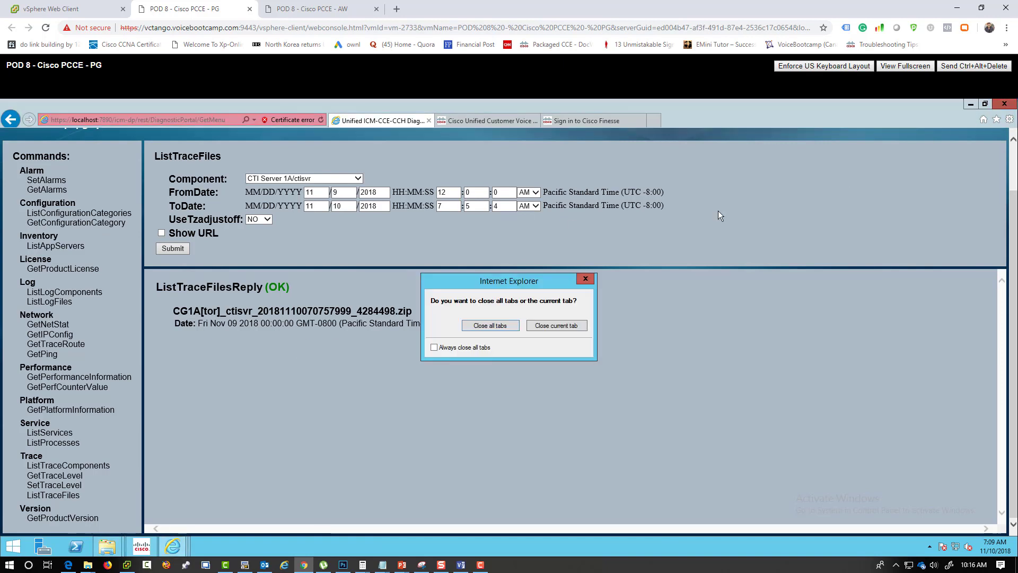
{"action": "left_click", "coordinate": [493, 326]}
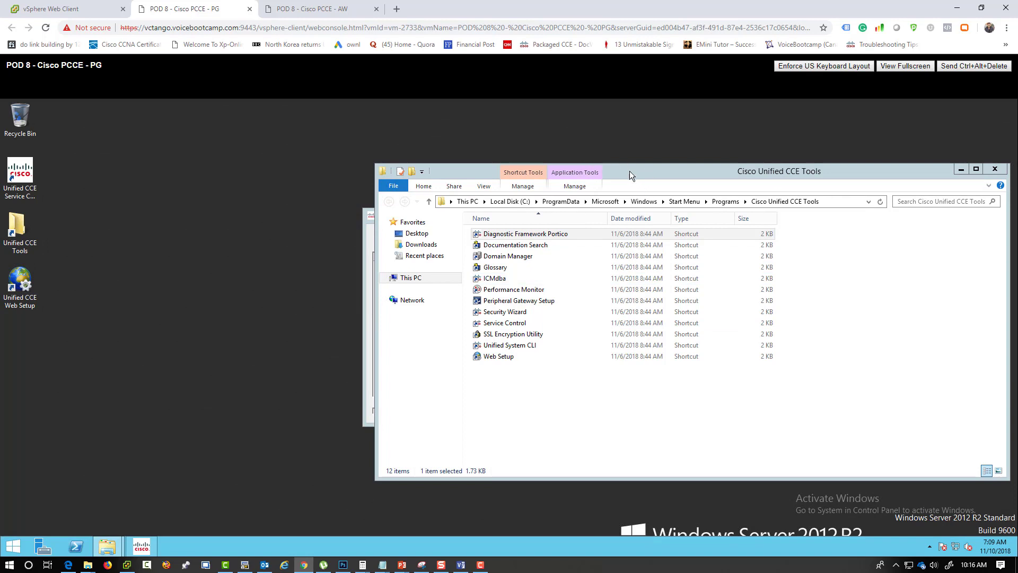
- Launch Peripheral Gateway Setup from the Cisco Unified CCE Tools folder
{"action": "left_click_drag", "start_coordinate": [629, 171], "coordinate": [482, 166]}
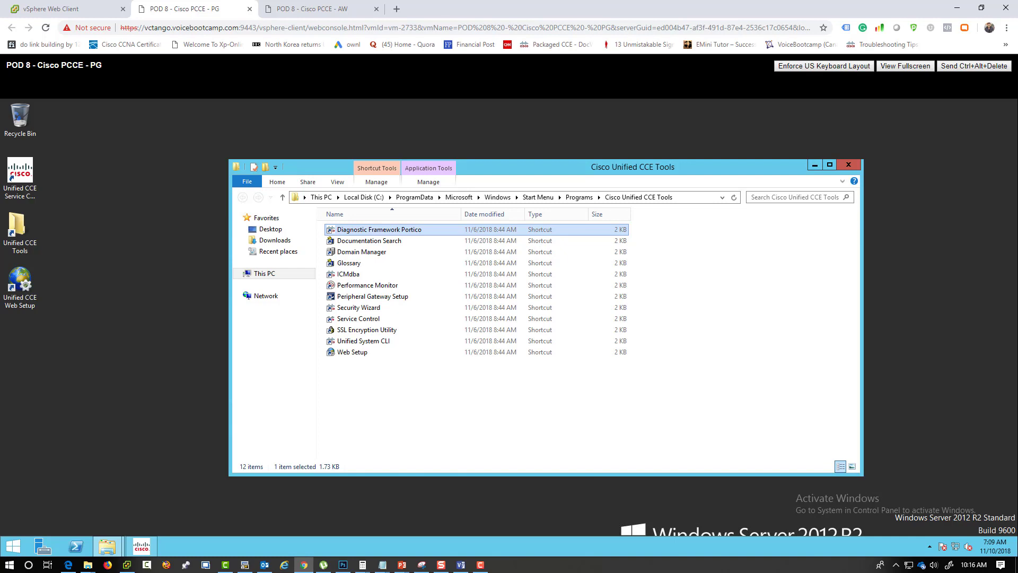
{"action": "left_click", "coordinate": [378, 299]}
{"action": "double_click", "coordinate": [387, 299]}
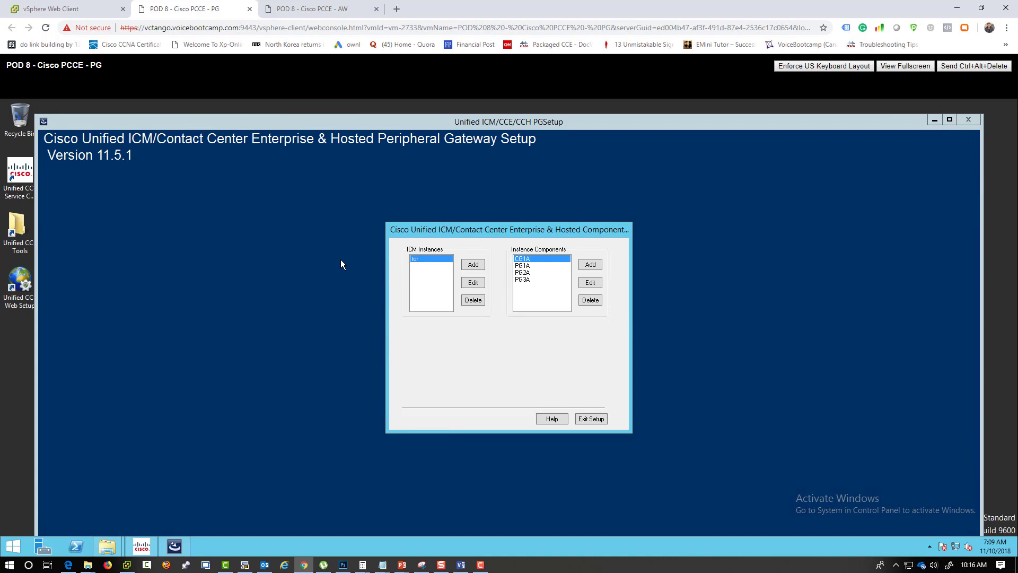
- Edit the PG1A component, accept the Service Control notice, and agree to stop its running service
{"action": "left_click", "coordinate": [534, 271]}
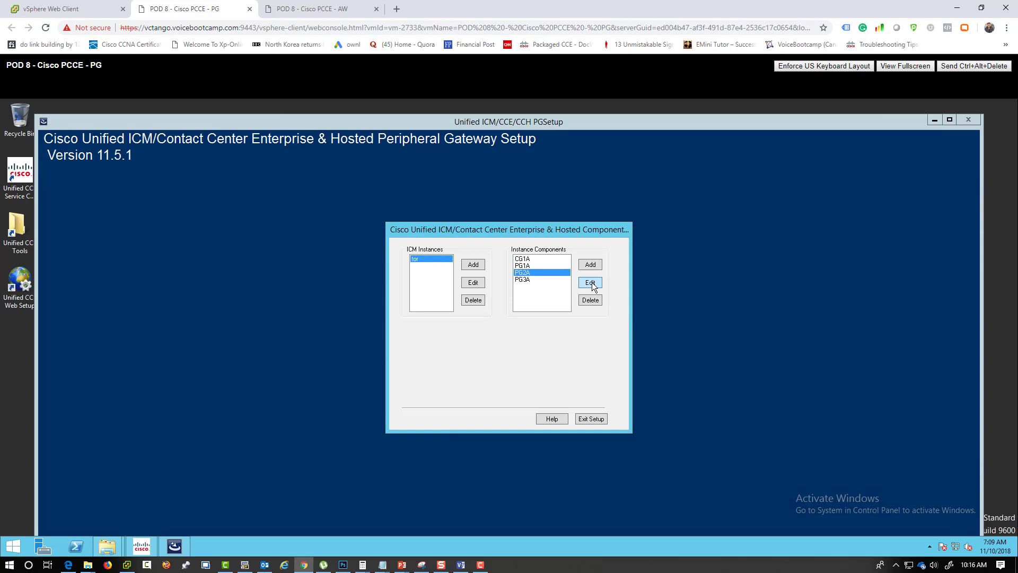
{"action": "left_click", "coordinate": [558, 266]}
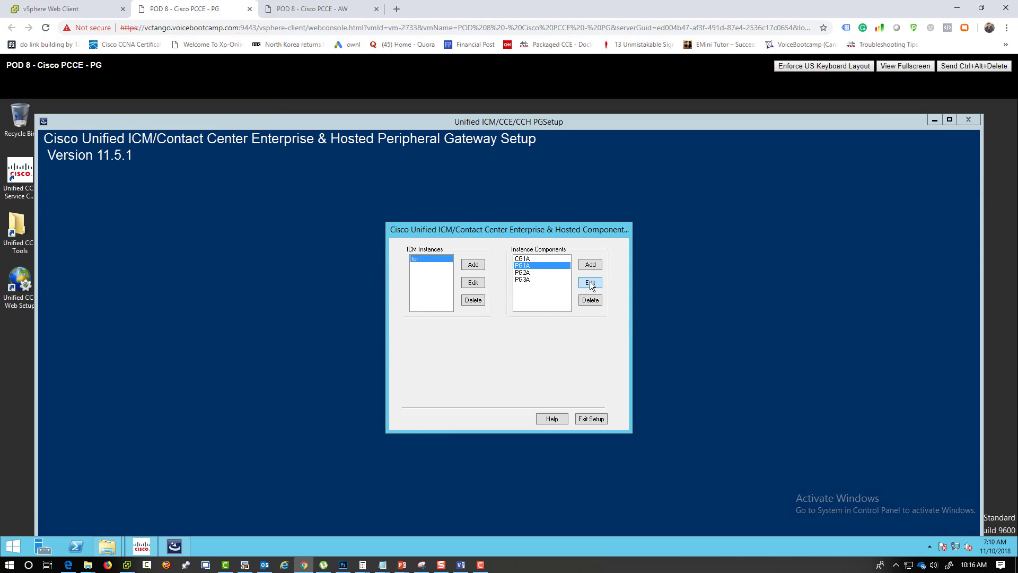
{"action": "left_click", "coordinate": [591, 283]}
{"action": "left_click", "coordinate": [606, 363]}
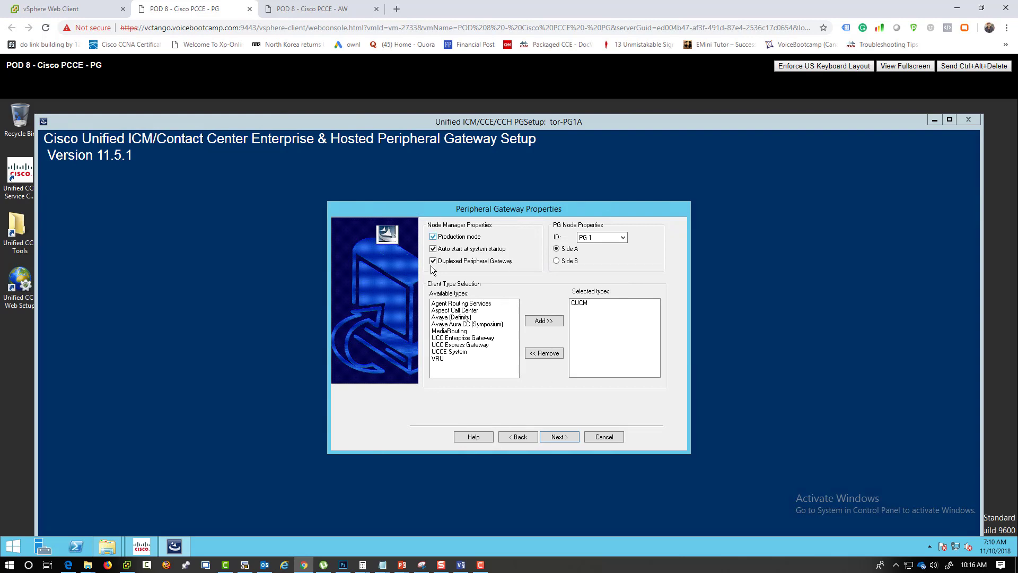
{"action": "left_click", "coordinate": [568, 438]}
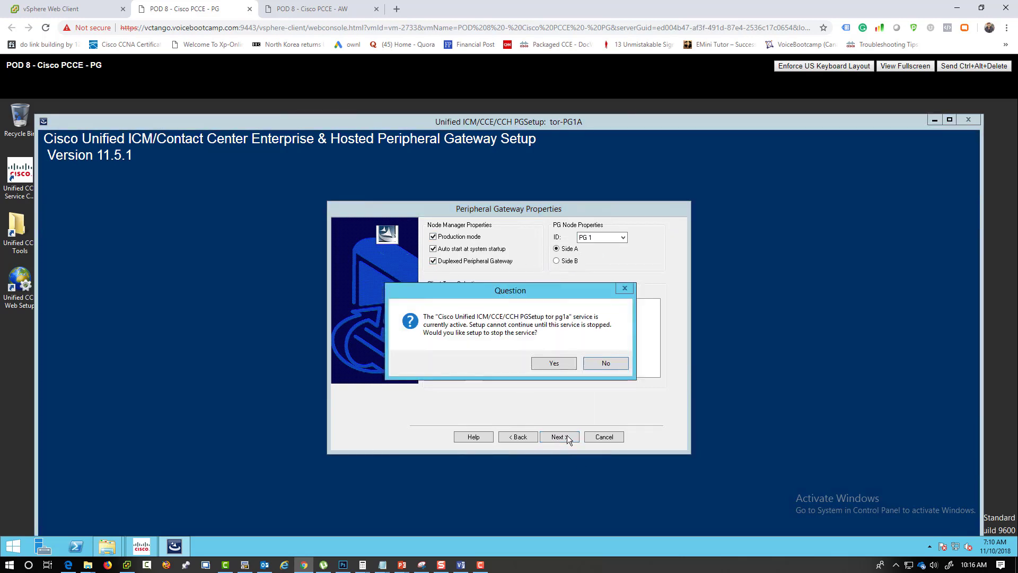
{"action": "left_click", "coordinate": [565, 362]}
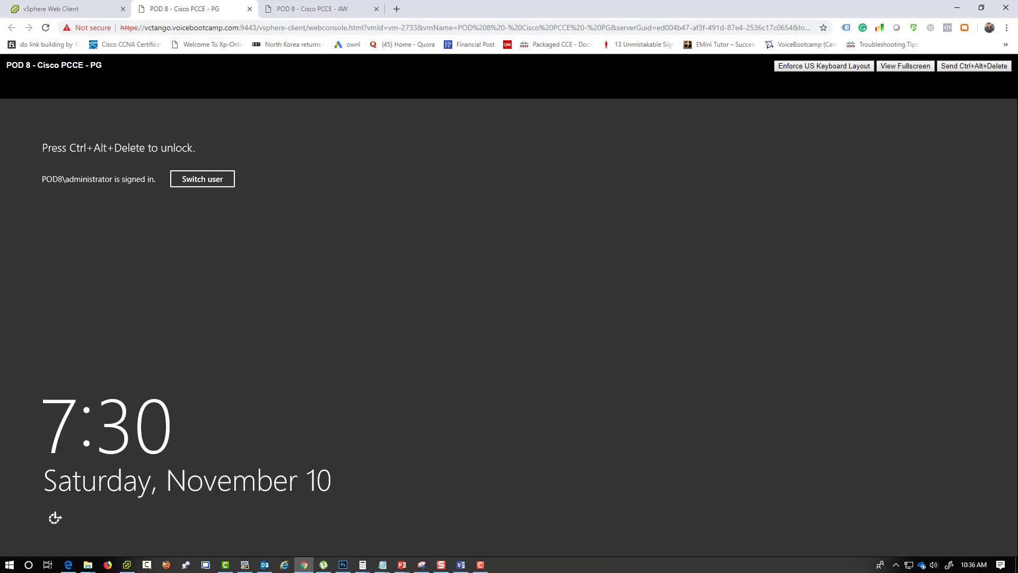
- Unlock the server with the administrator password, retrying after the incorrect-password errors
{"action": "left_click", "coordinate": [974, 66]}
{"action": "type", "text": "•••••••••••••"}
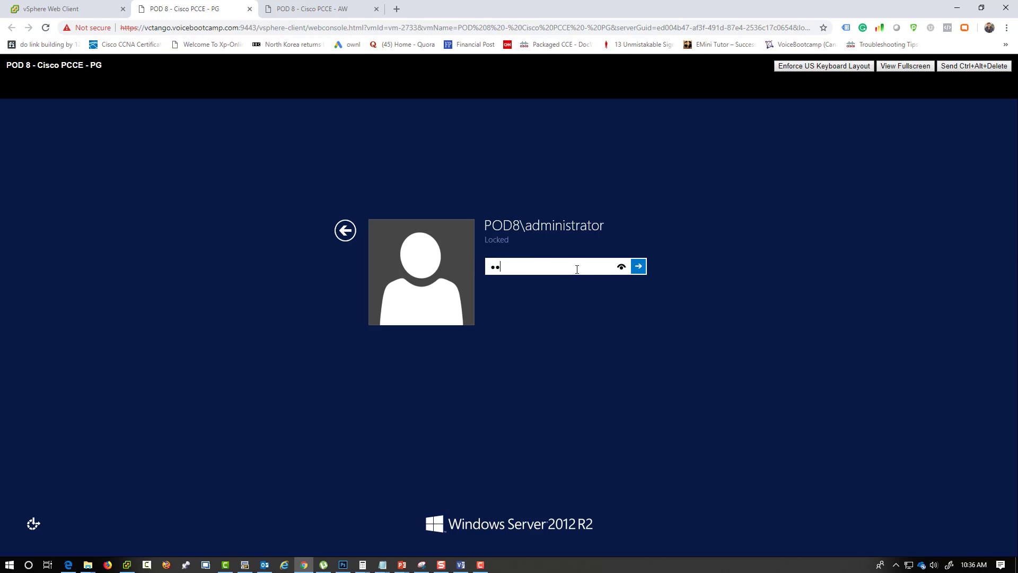
{"action": "key", "text": "Return"}
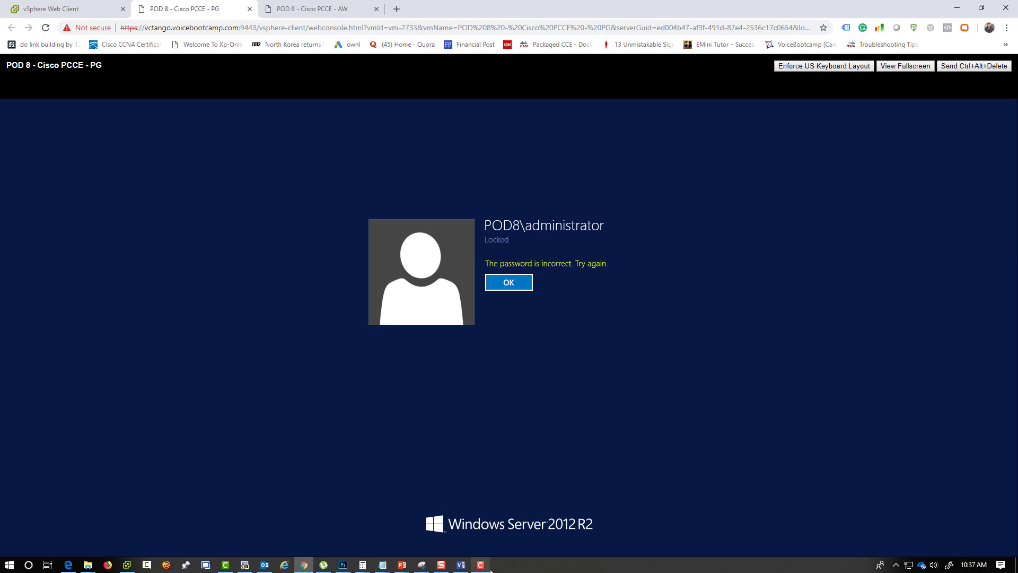
{"action": "left_click", "coordinate": [511, 284]}
{"action": "type", "text": "************"}
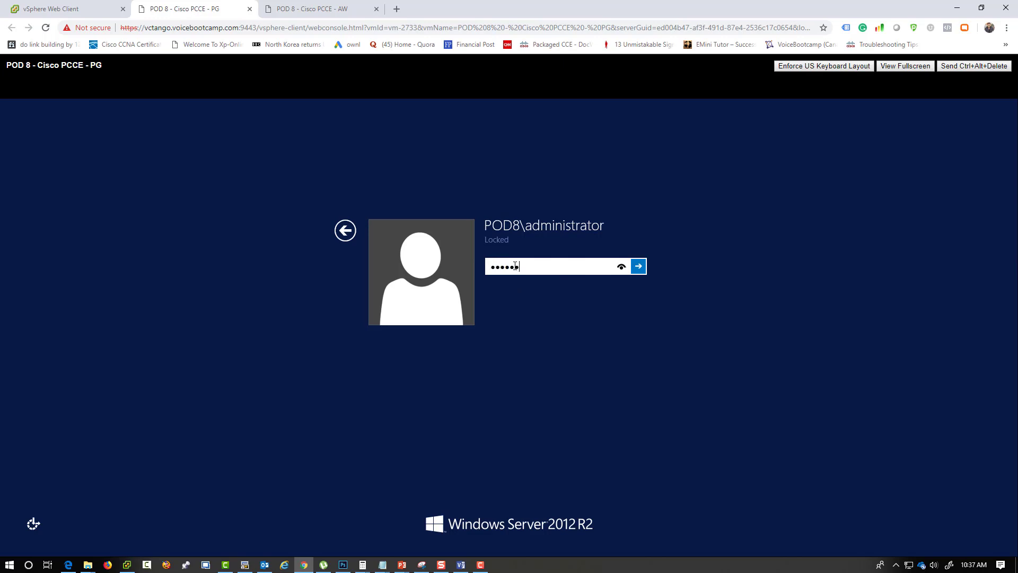
{"action": "key", "text": "Return"}
{"action": "key", "text": "Return"}
{"action": "type", "text": "************"}
{"action": "key", "text": "Return"}
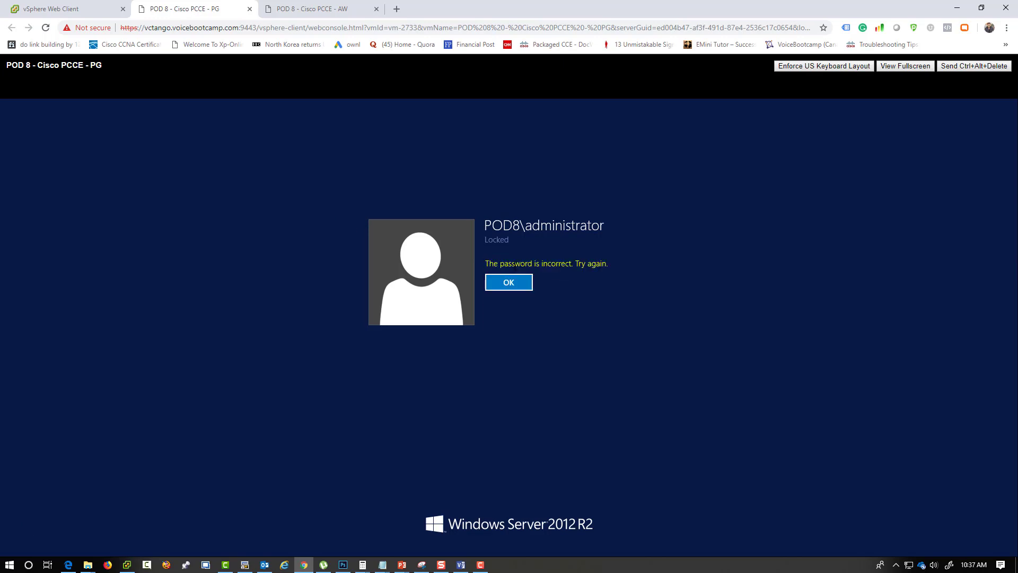
{"action": "key", "text": "Return"}
{"action": "type", "text": "*************"}
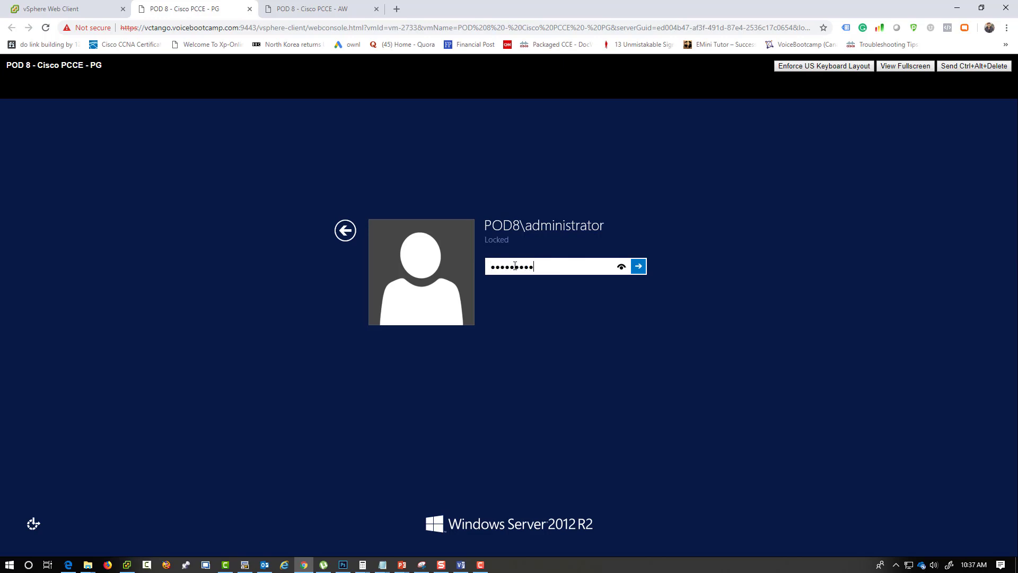
{"action": "left_click", "coordinate": [617, 268]}
- Finish signing in, then review PIM 1's CUCM settings (User Id pguser) and save with OK
{"action": "left_click", "coordinate": [642, 267]}
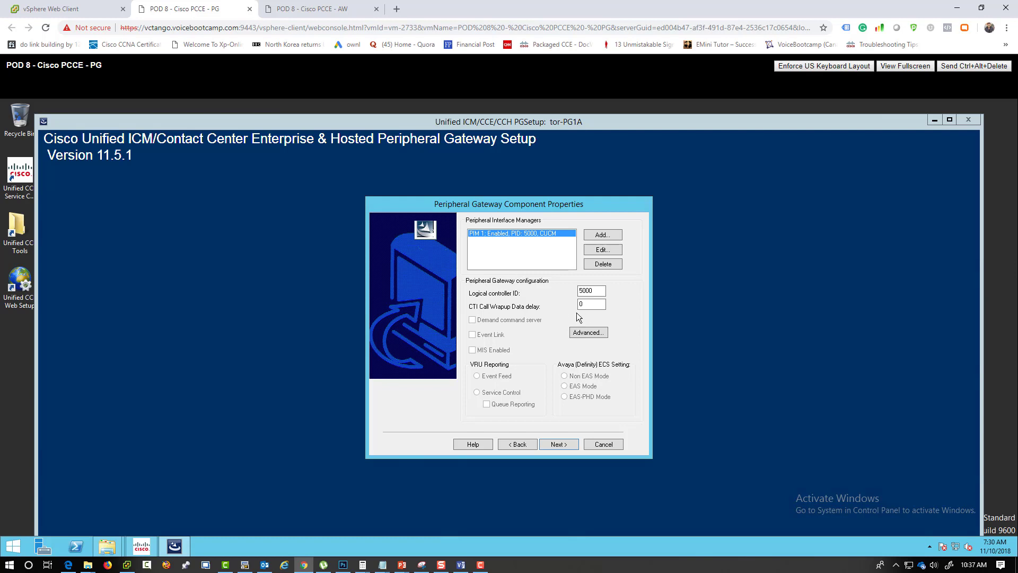
{"action": "left_click", "coordinate": [603, 246]}
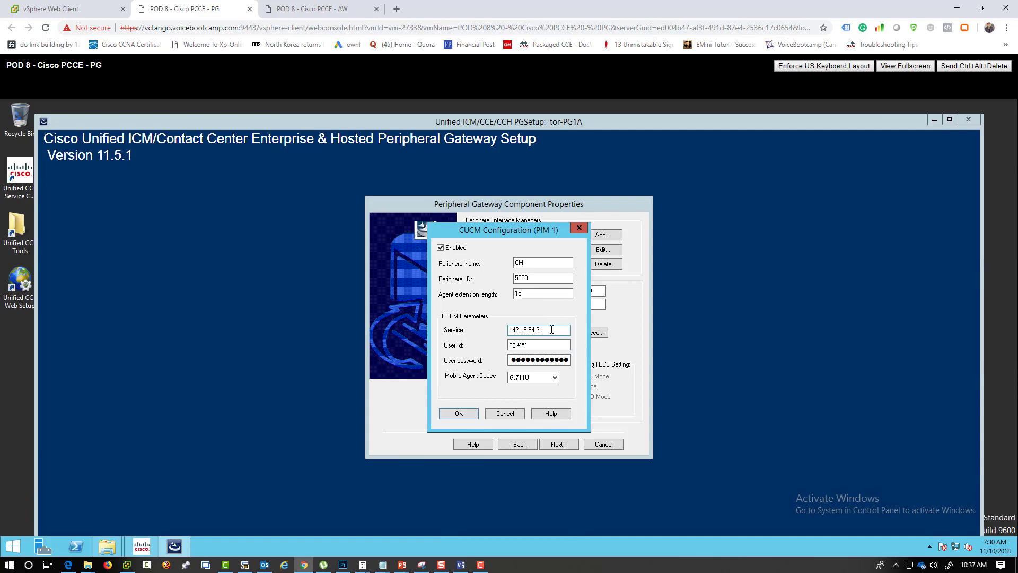
{"action": "left_click", "coordinate": [531, 345]}
{"action": "left_click_drag", "start_coordinate": [525, 344], "coordinate": [501, 345]}
{"action": "left_click", "coordinate": [516, 412]}
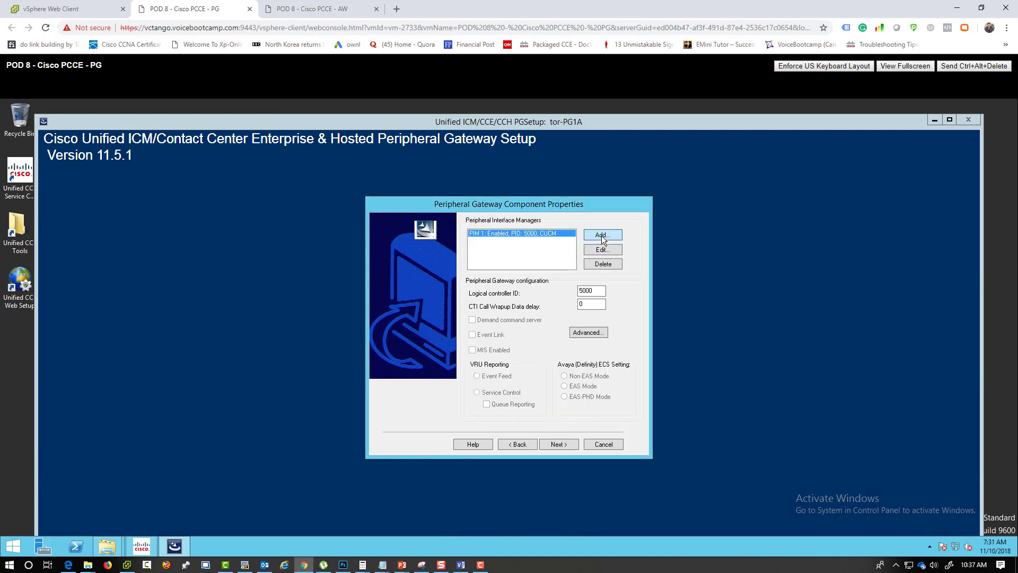
- Skip adding a second PIM, pass the protocol and network pages unchanged, and exit PG Setup
{"action": "left_click", "coordinate": [602, 236]}
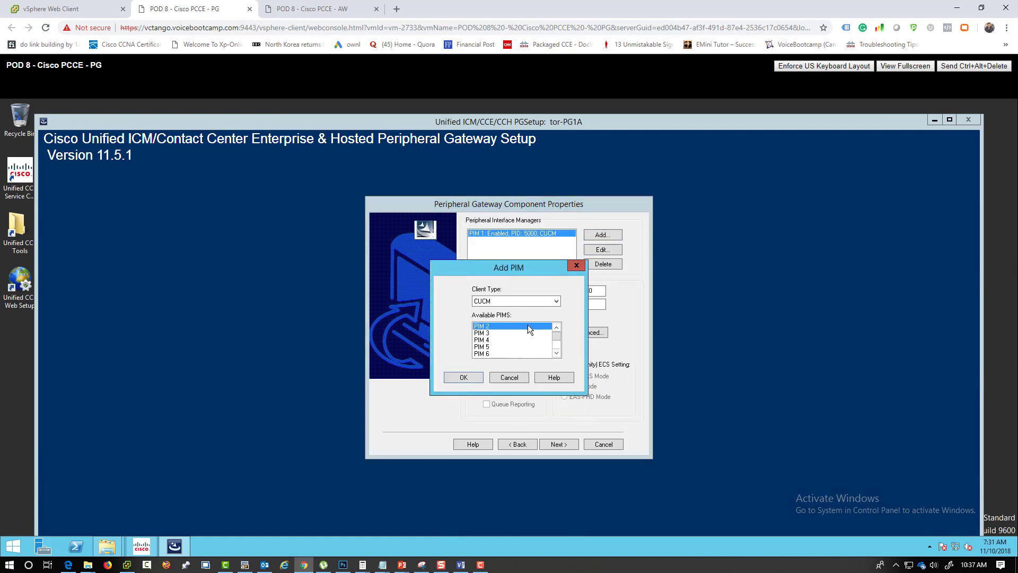
{"action": "left_click", "coordinate": [526, 377]}
{"action": "left_click", "coordinate": [564, 444]}
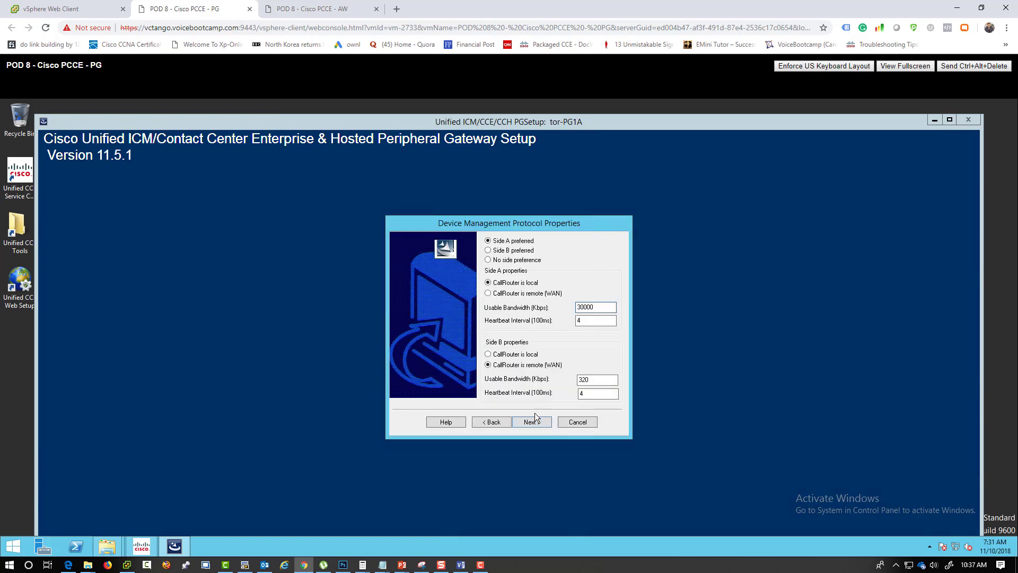
{"action": "left_click", "coordinate": [540, 424]}
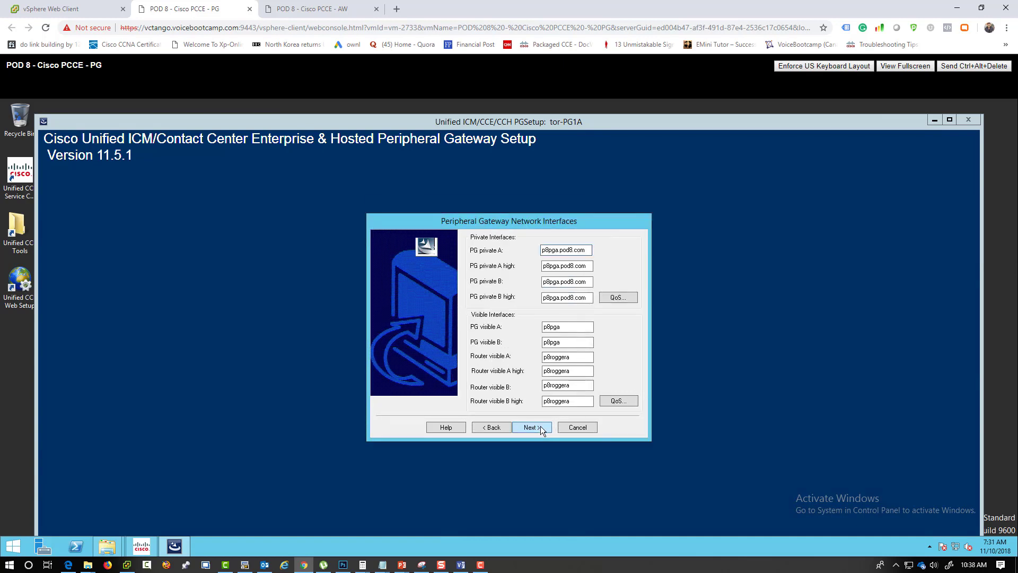
{"action": "left_click", "coordinate": [575, 430]}
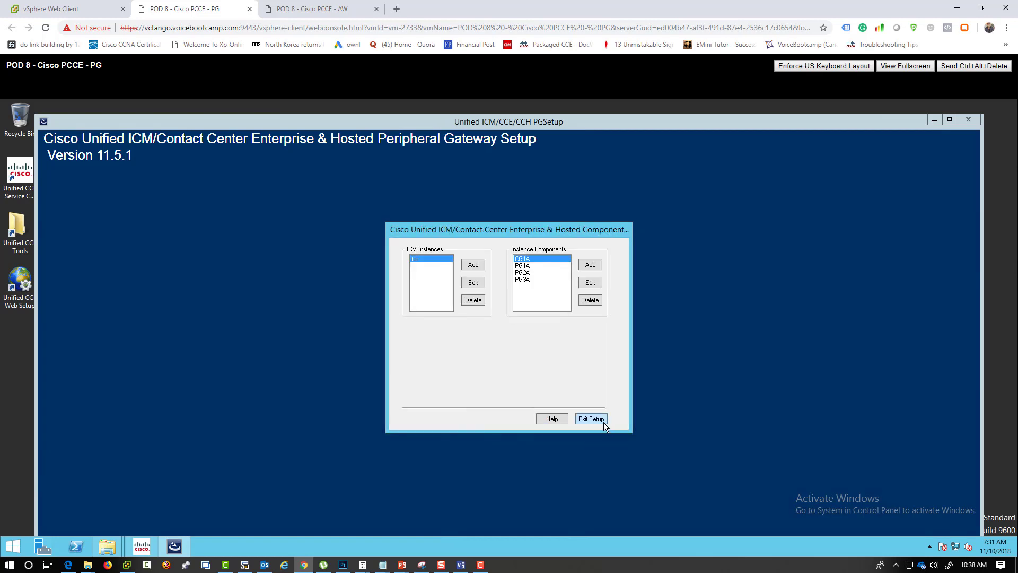
{"action": "left_click", "coordinate": [592, 418]}
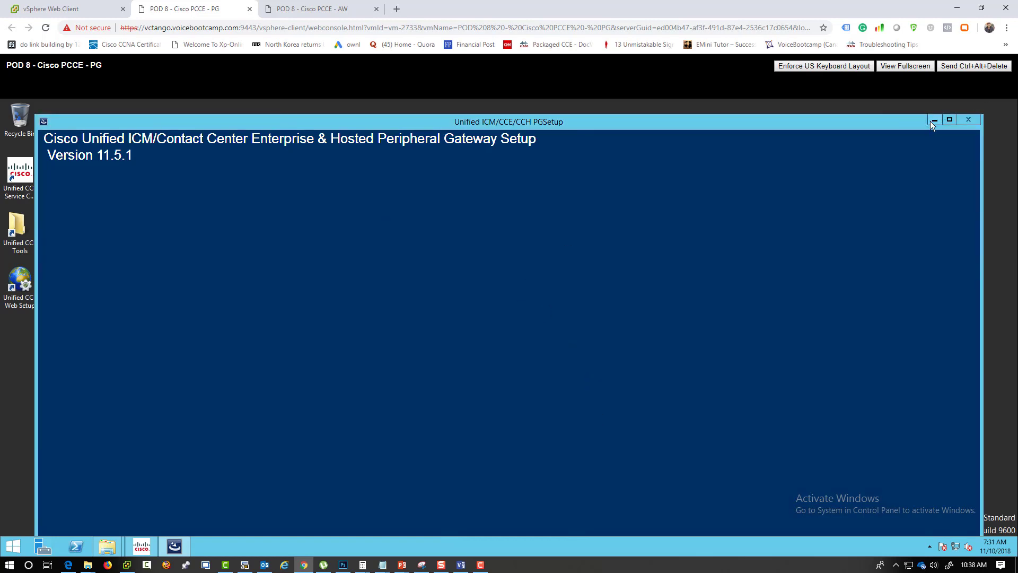
{"action": "left_click", "coordinate": [20, 172]}
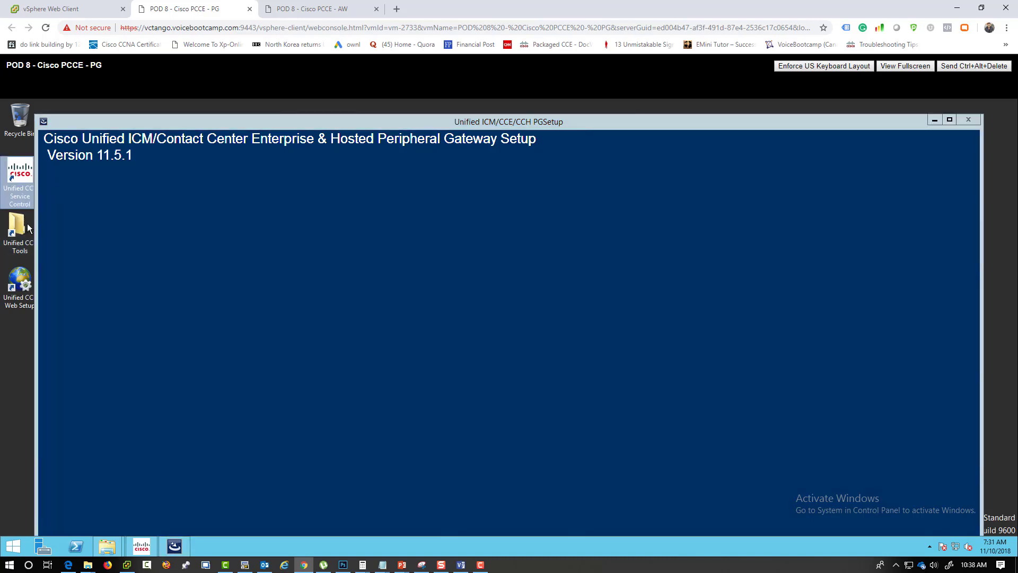
{"action": "left_click", "coordinate": [935, 121]}
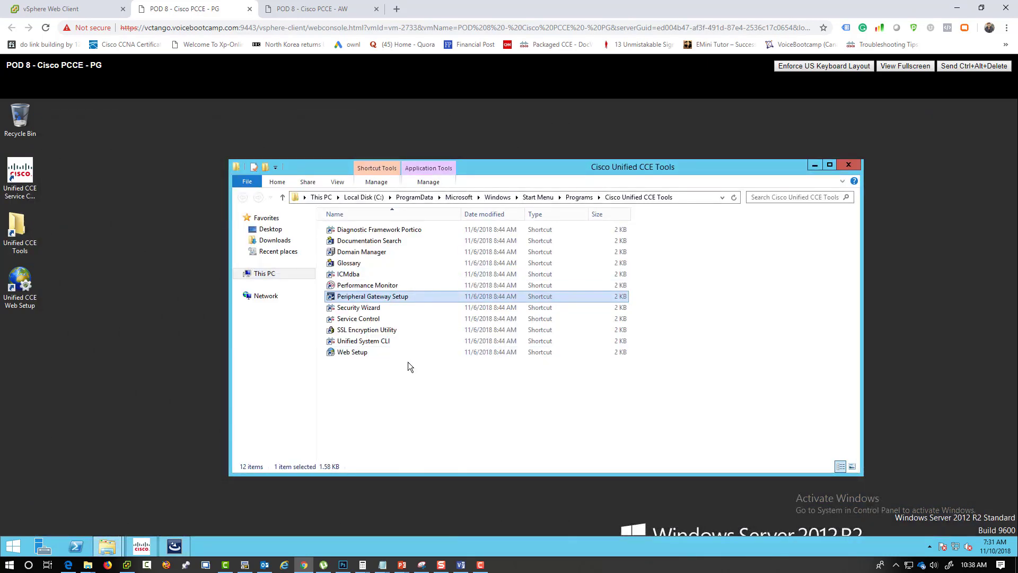
- Start the stopped Cisco ICM PG1A service in Service Control, then reopen the Unified CCE Tools folder
{"action": "left_click", "coordinate": [151, 548]}
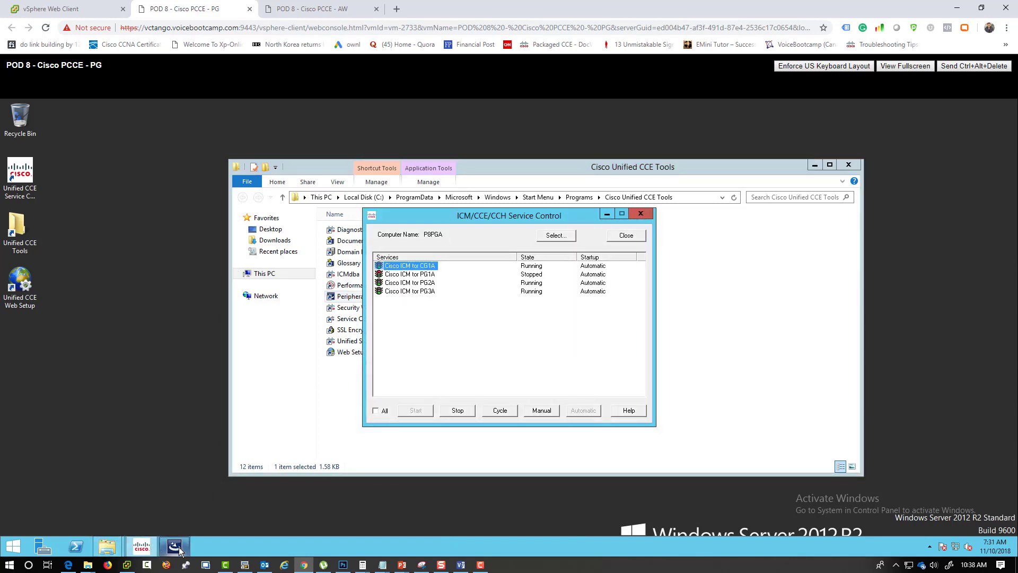
{"action": "left_click", "coordinate": [422, 274]}
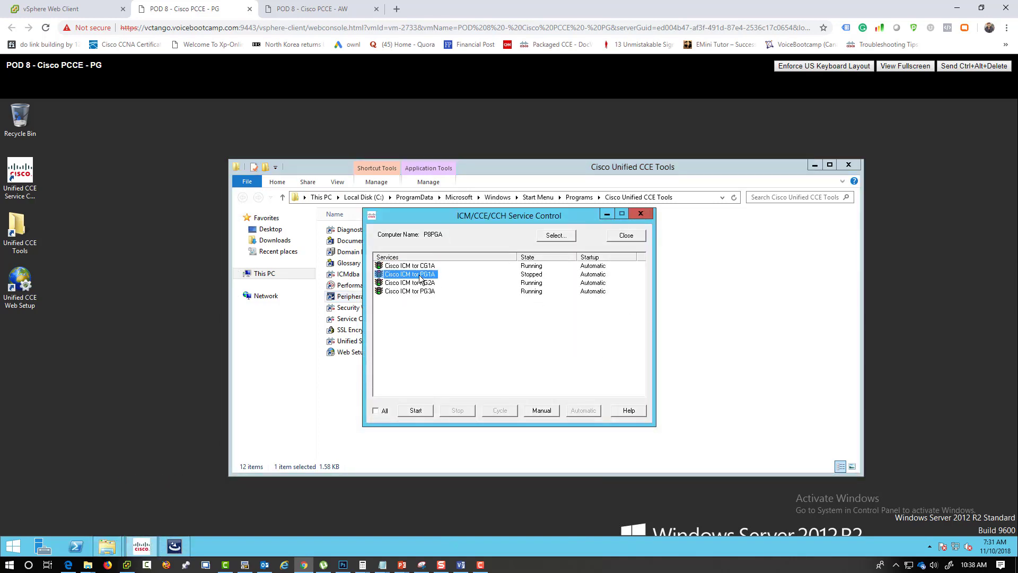
{"action": "left_click", "coordinate": [417, 411]}
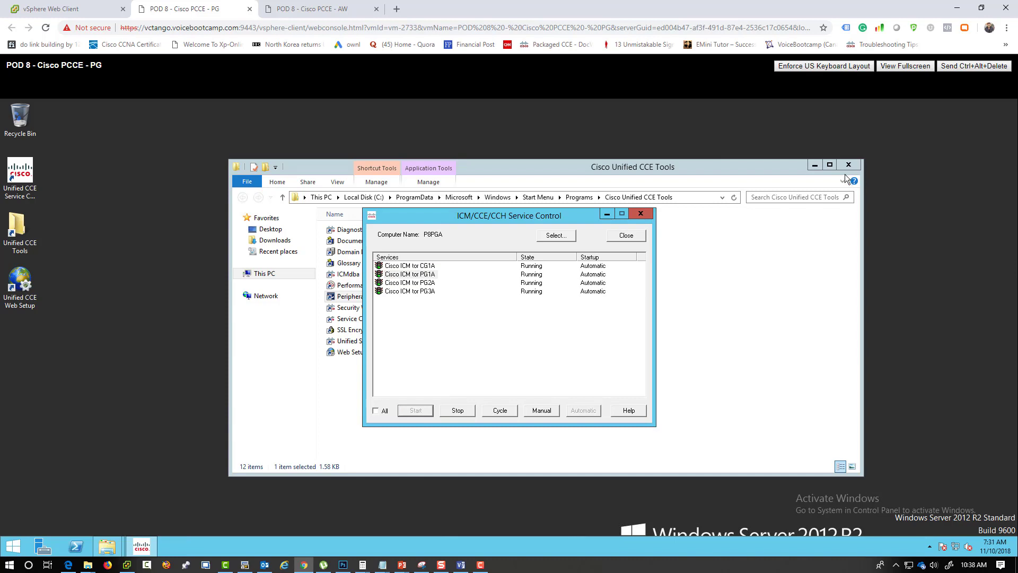
{"action": "left_click", "coordinate": [847, 165]}
{"action": "left_click", "coordinate": [618, 236]}
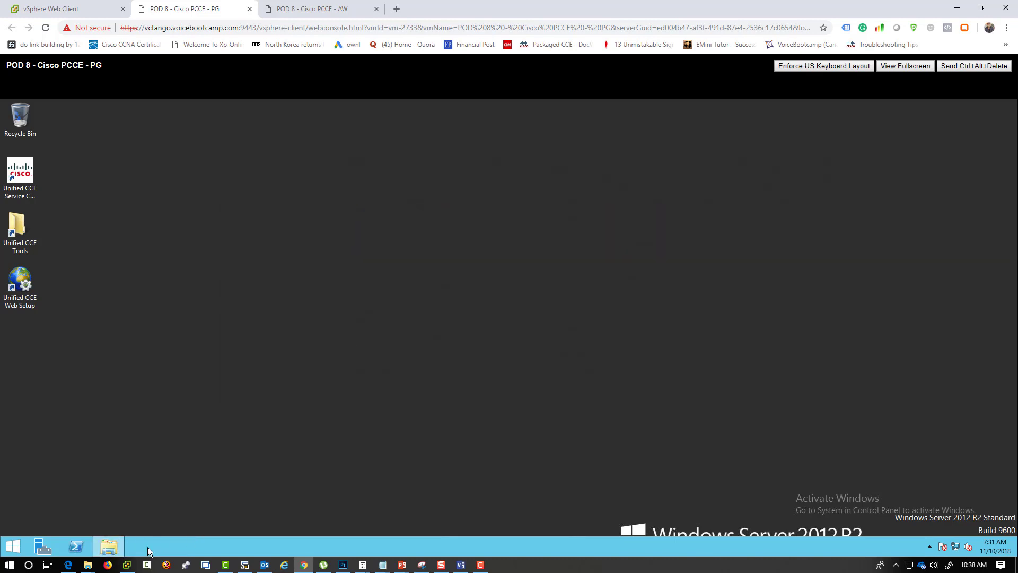
{"action": "double_click", "coordinate": [22, 251]}
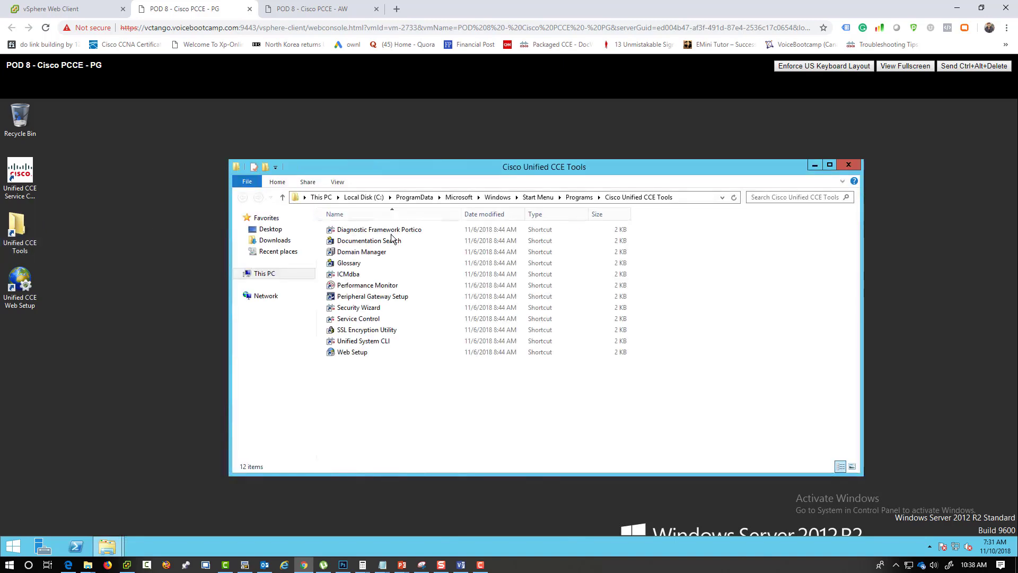
- Open the Diagnostic Framework Portico and try signing in, closing the browser after a 403 error
{"action": "double_click", "coordinate": [391, 234]}
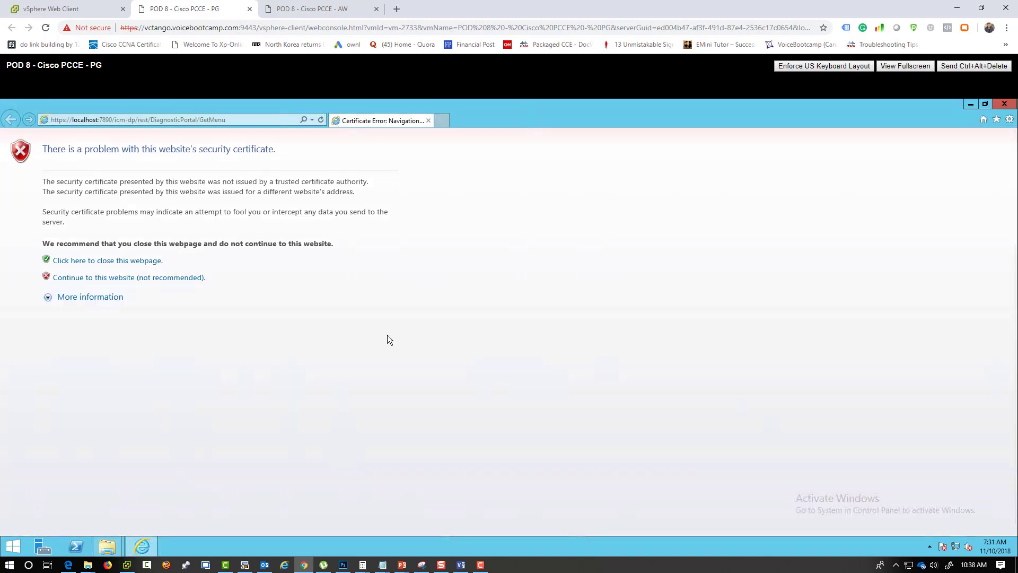
{"action": "left_click", "coordinate": [154, 278]}
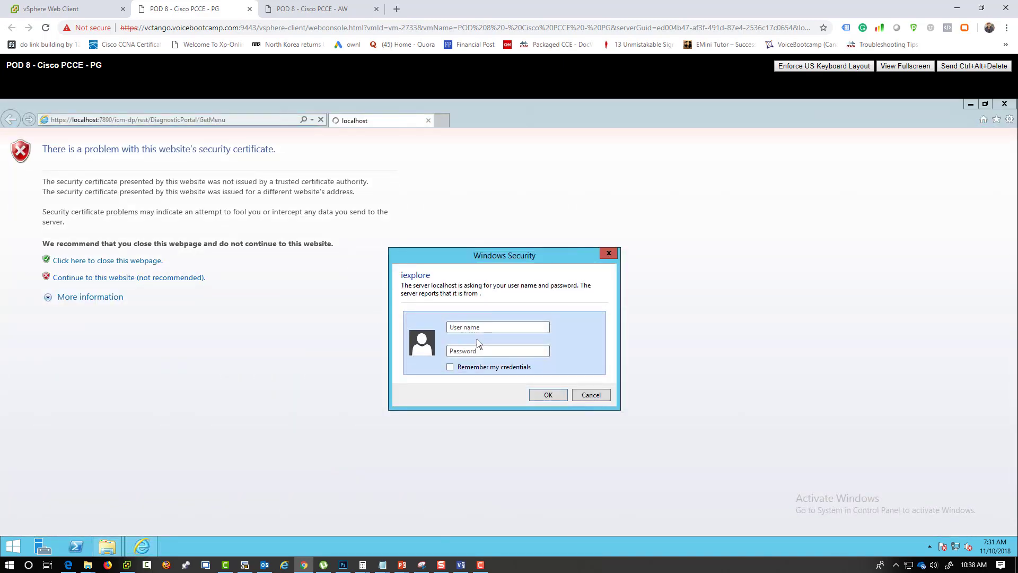
{"action": "type", "text": "administrator"}
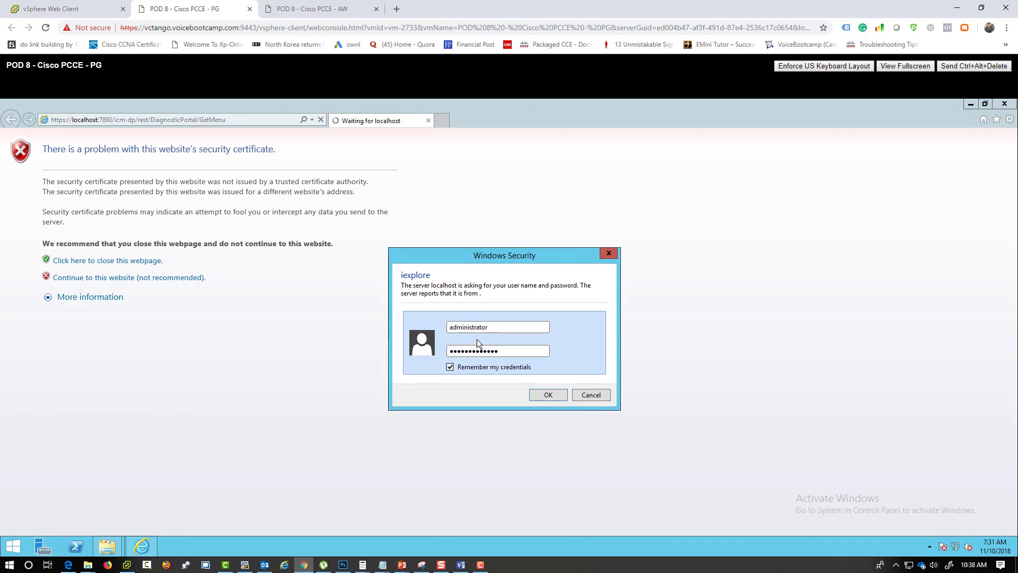
{"action": "key", "text": "Return"}
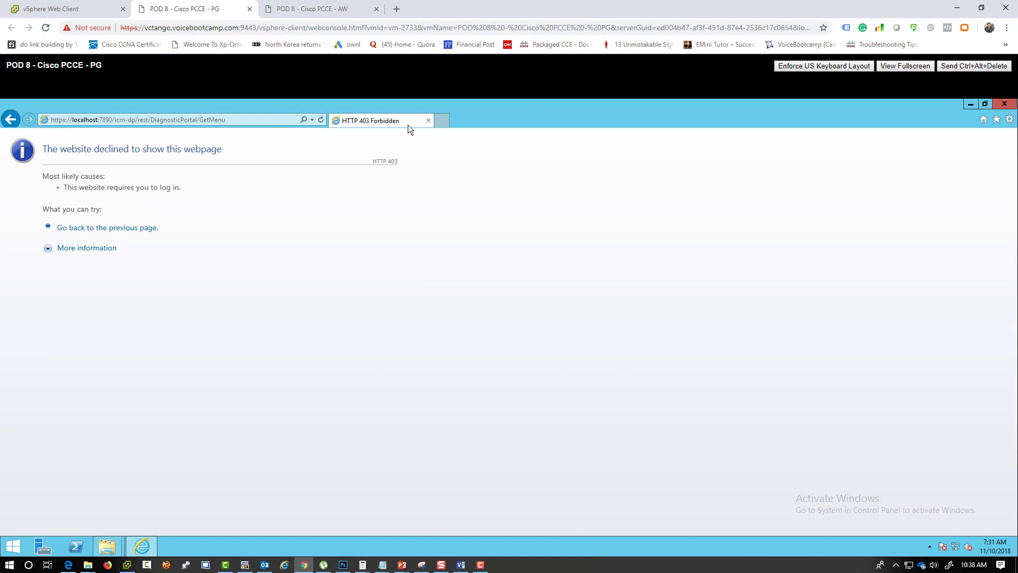
{"action": "left_click", "coordinate": [1004, 103]}
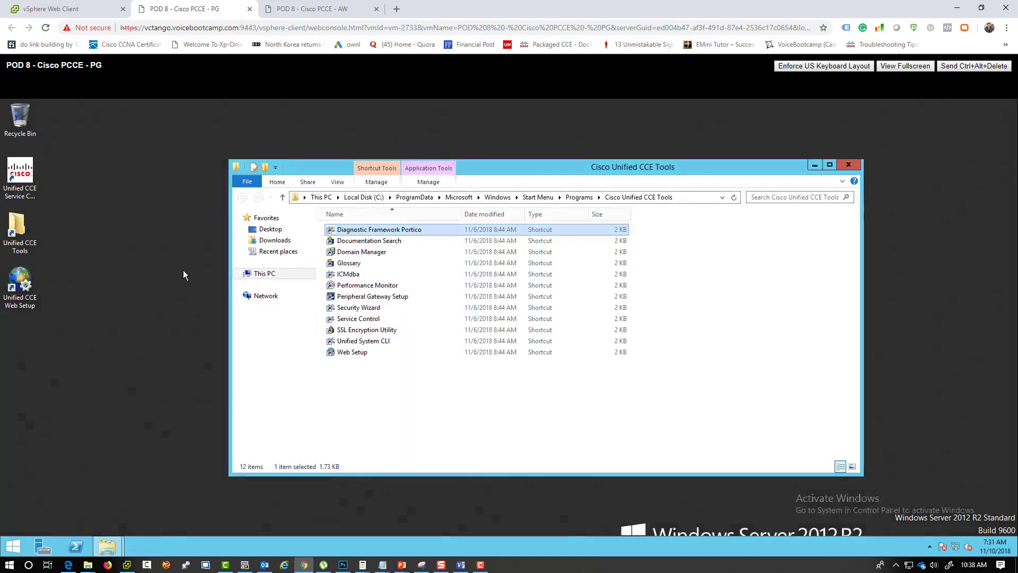
- Reopen the Portico and sign in as pod8\administrator with the account password
{"action": "double_click", "coordinate": [396, 231]}
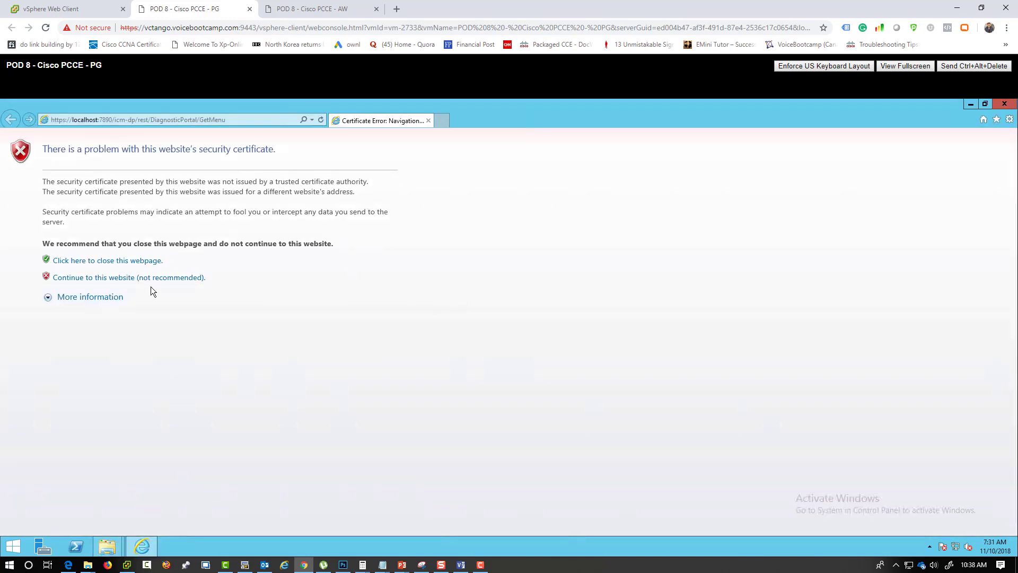
{"action": "left_click", "coordinate": [104, 278]}
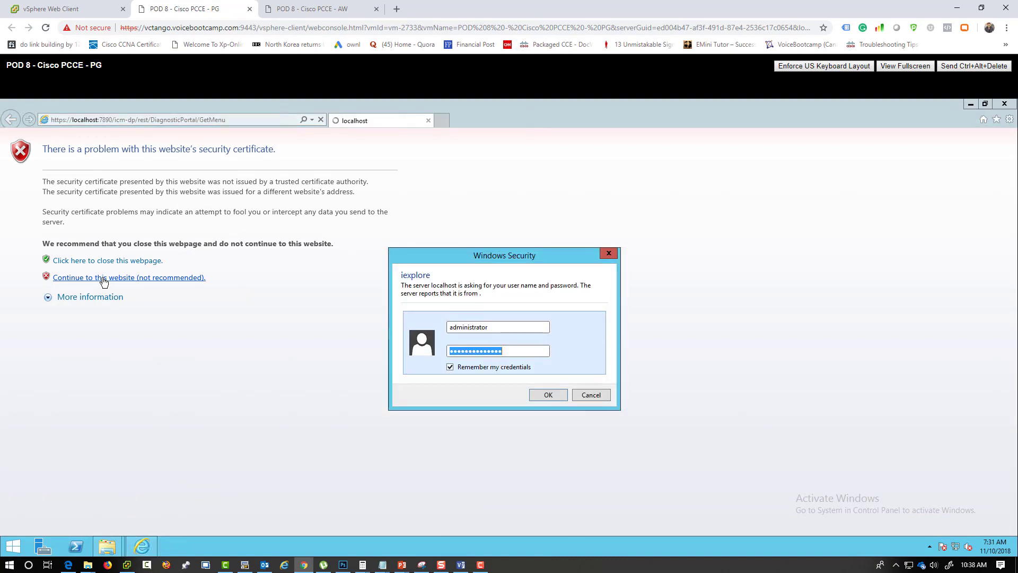
{"action": "type", "text": "pod8\\"}
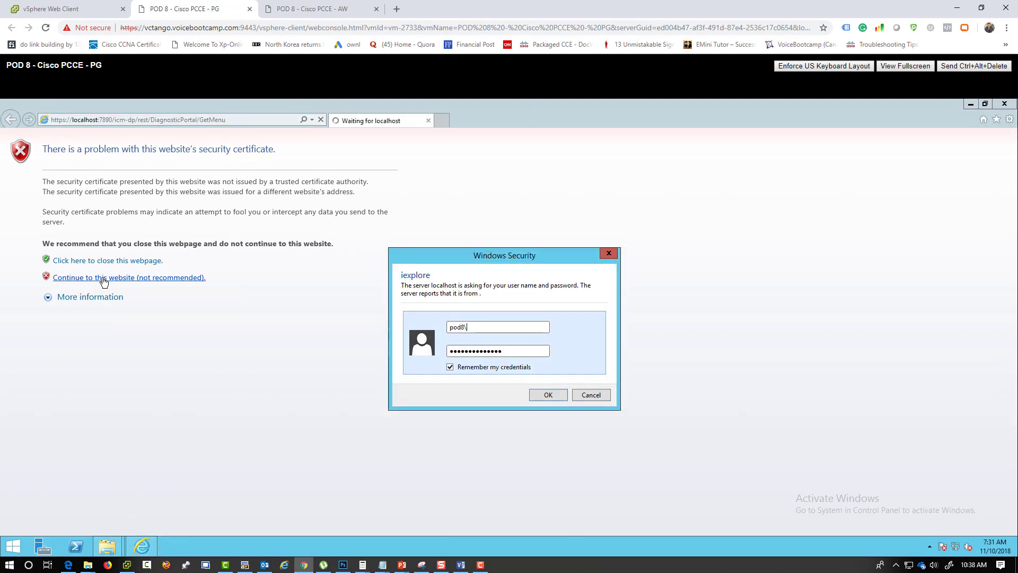
{"action": "type", "text": "administrator"}
{"action": "key", "text": "Tab"}
{"action": "type", "text": "***************"}
{"action": "key", "text": "Return"}
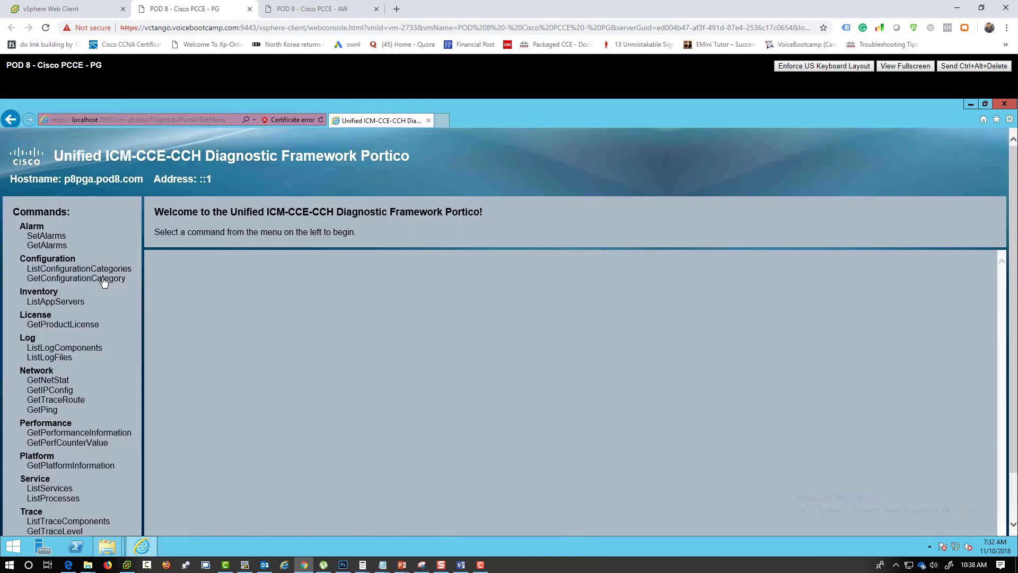
- Show ListProcesses with auto-refresh and highlight PG1A's eagtpim status going from CM IDLE to CM SHUTDOWN
{"action": "left_click", "coordinate": [60, 499]}
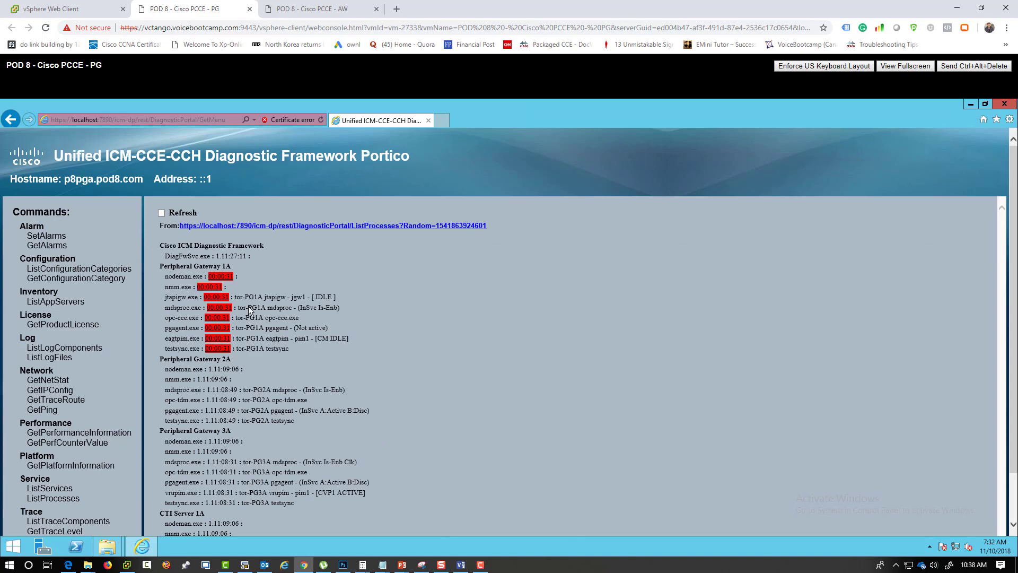
{"action": "left_click", "coordinate": [161, 213]}
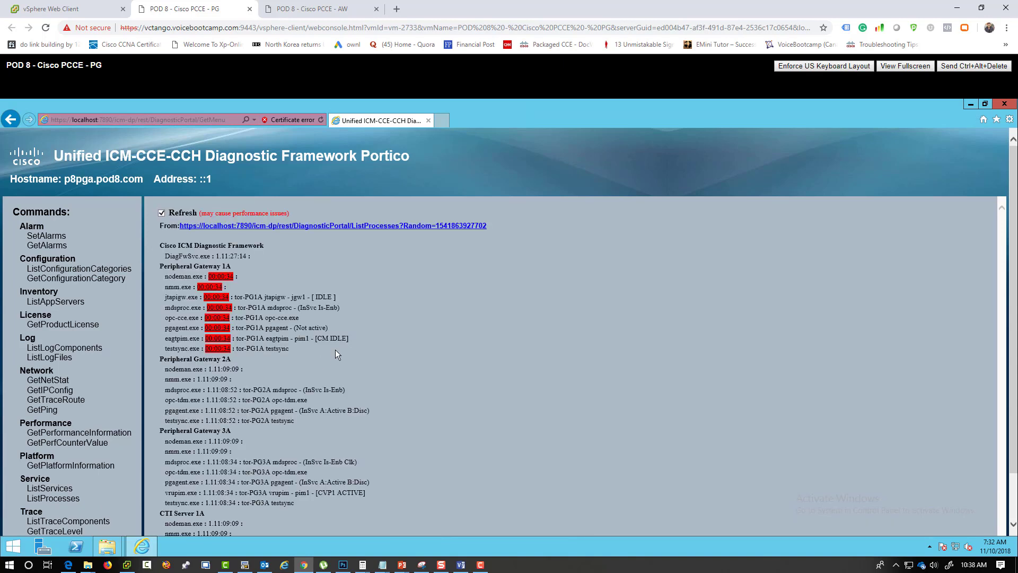
{"action": "left_click_drag", "start_coordinate": [352, 338], "coordinate": [322, 340]}
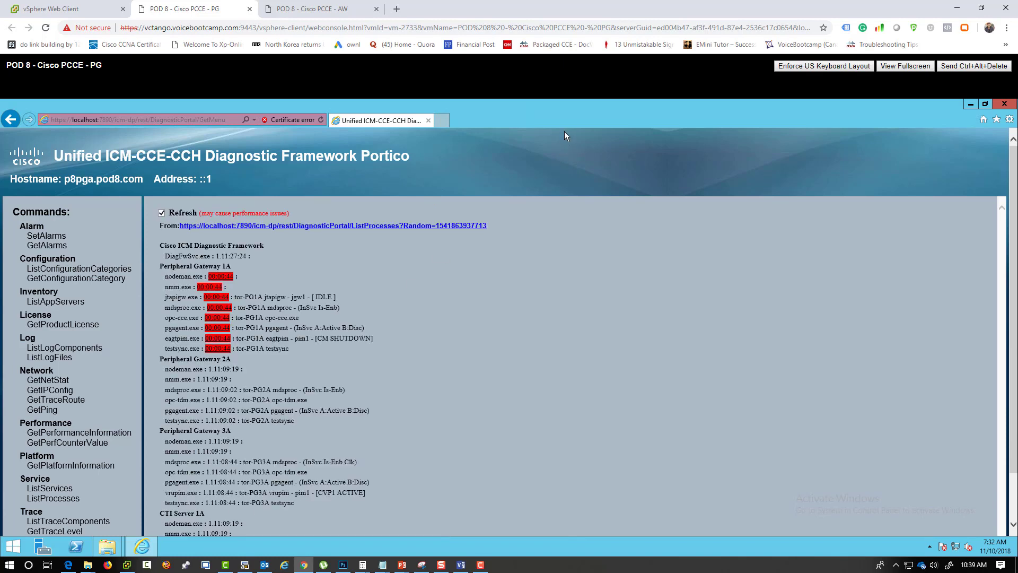
{"action": "left_click_drag", "start_coordinate": [317, 338], "coordinate": [364, 338]}
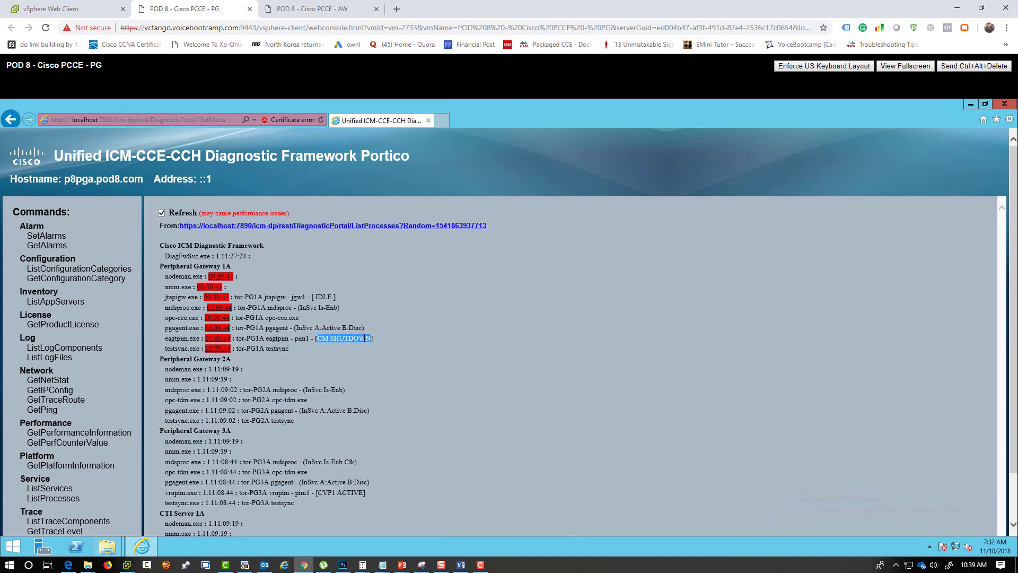